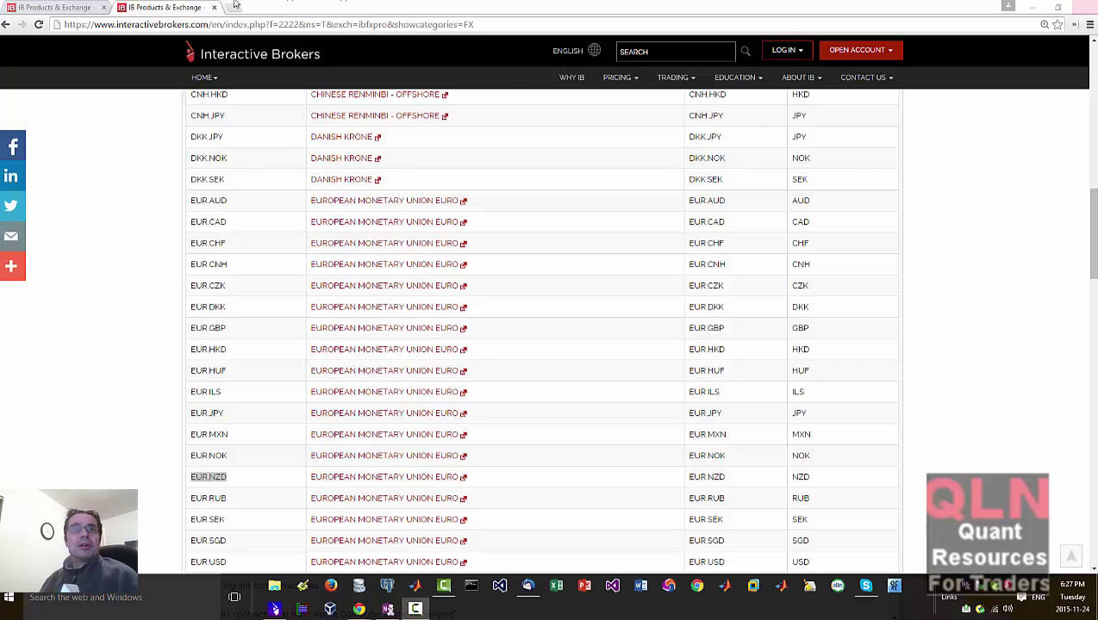
Step: Review the already open CME (GLOBEX) and IDEAL FX product pages
left_click(65, 11)
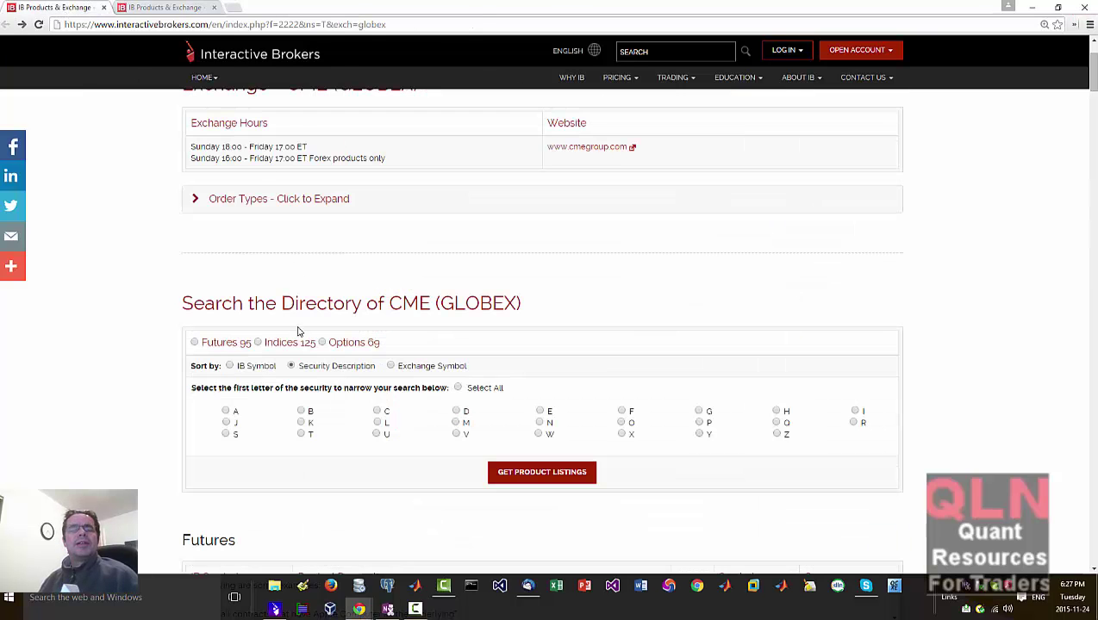
left_click(164, 8)
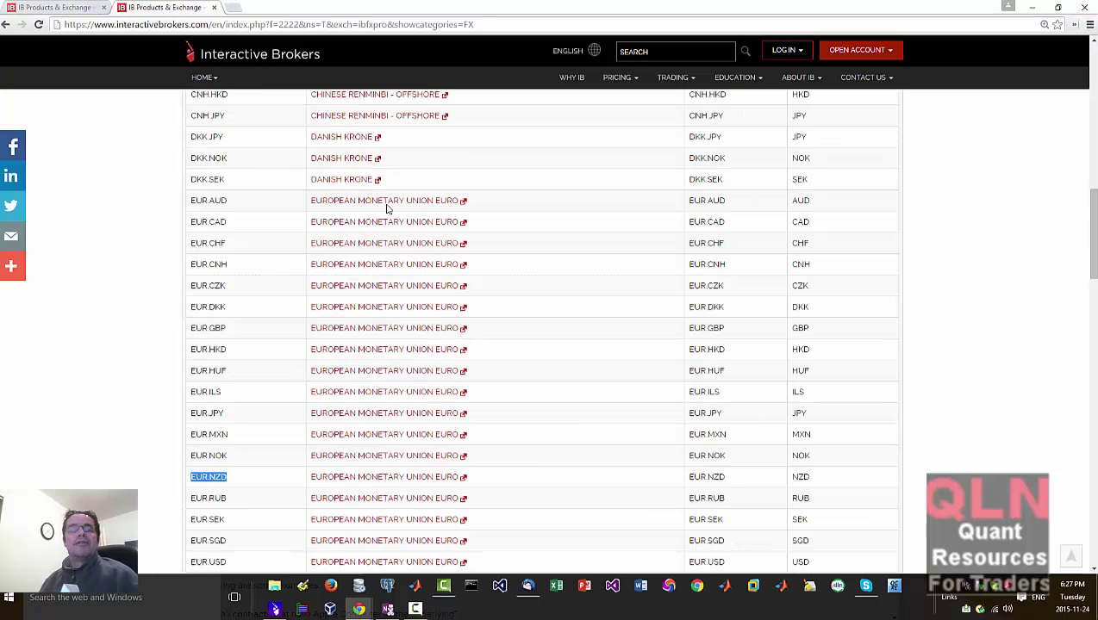
scroll(401, 334, "up", 15)
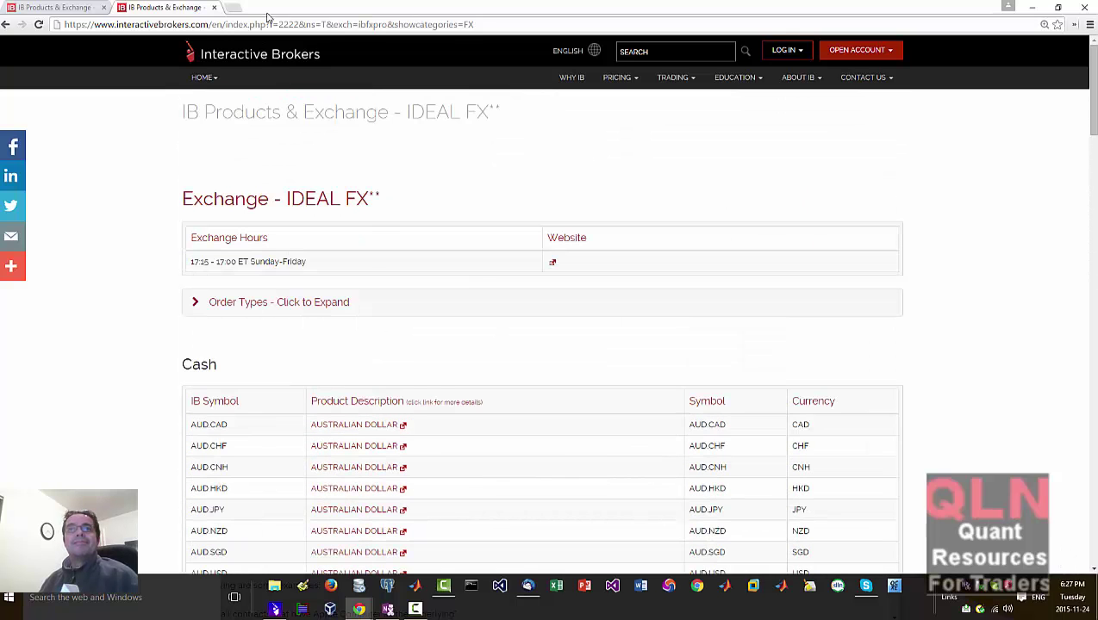
Step: Open the Google home page in a new browser tab
left_click(234, 8)
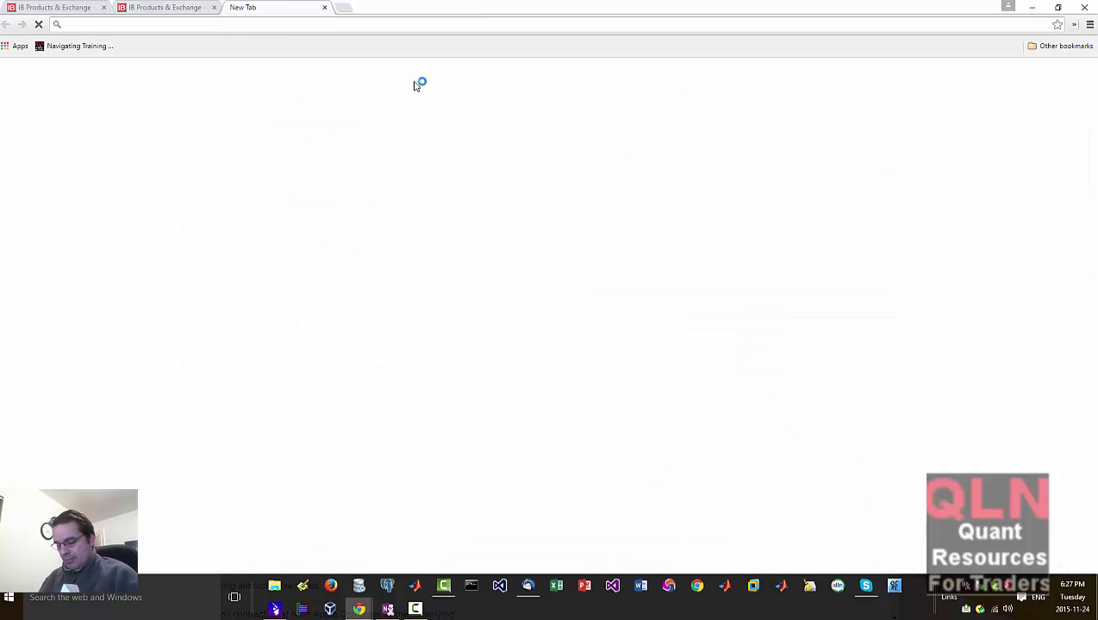
type("google.ca/?gf")
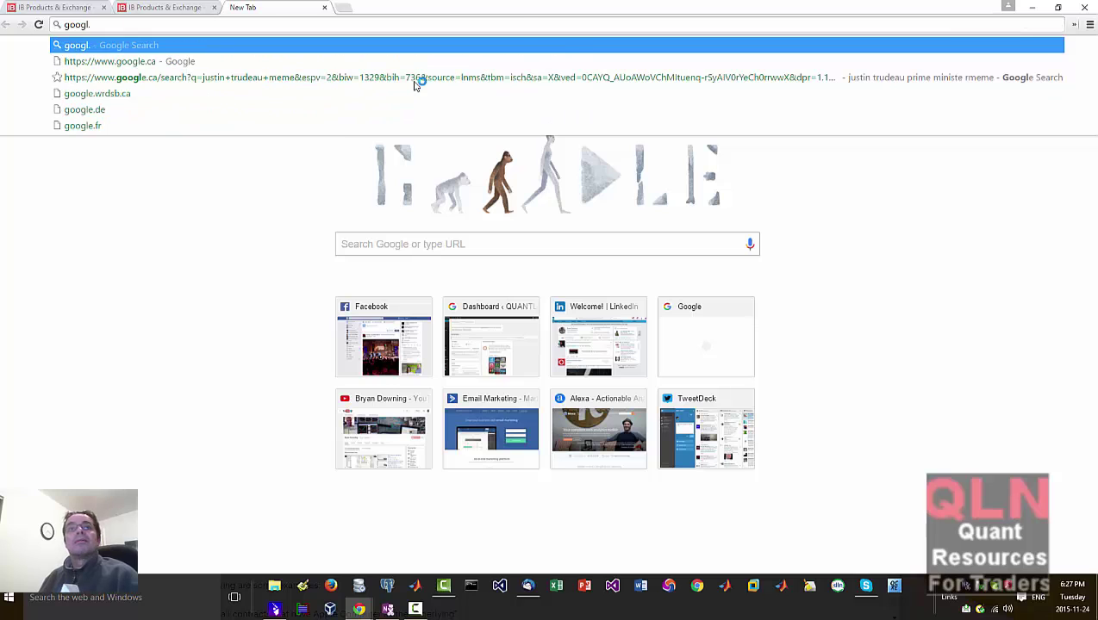
type("e")
key("Return")
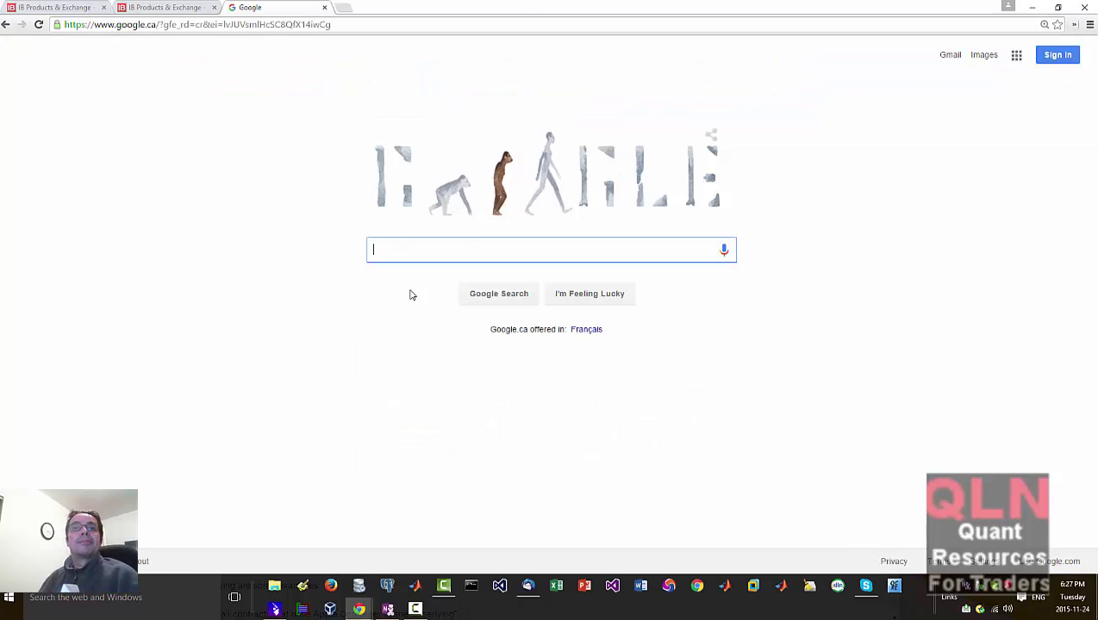
Step: Search Google for "interactive brokers symbol lookup"
type("inte")
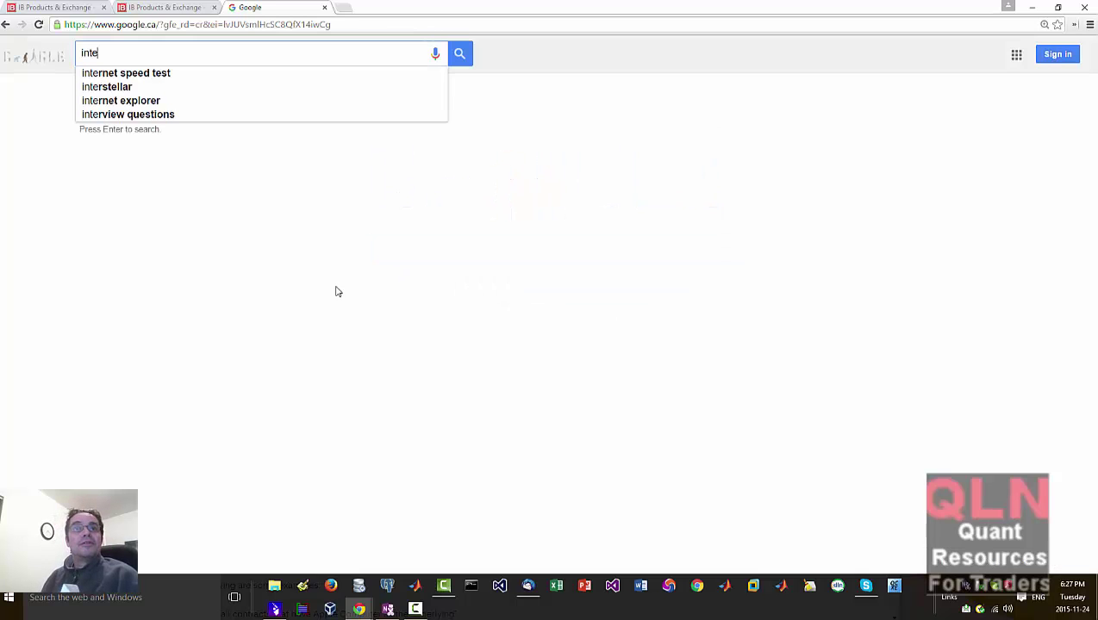
type("ractive brokers")
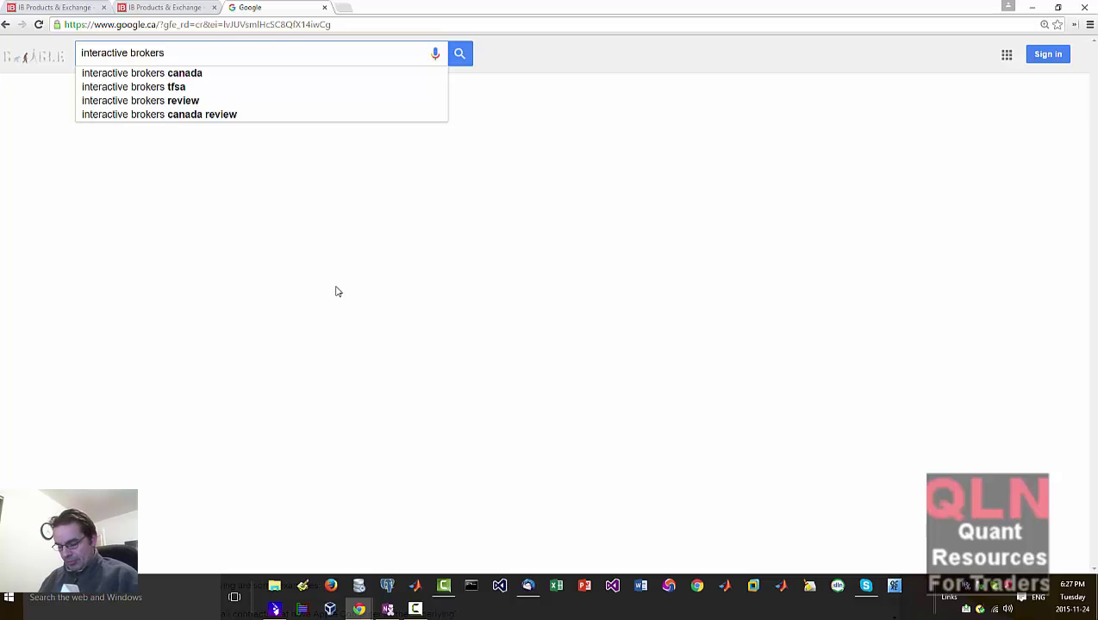
type(" symbol look")
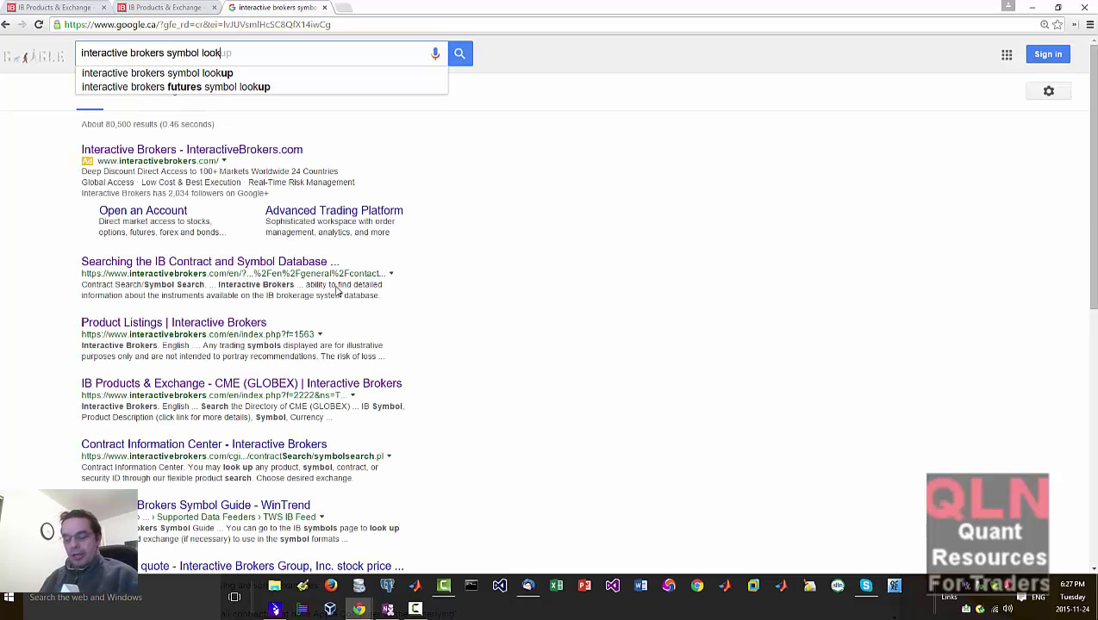
type("up")
key("Return")
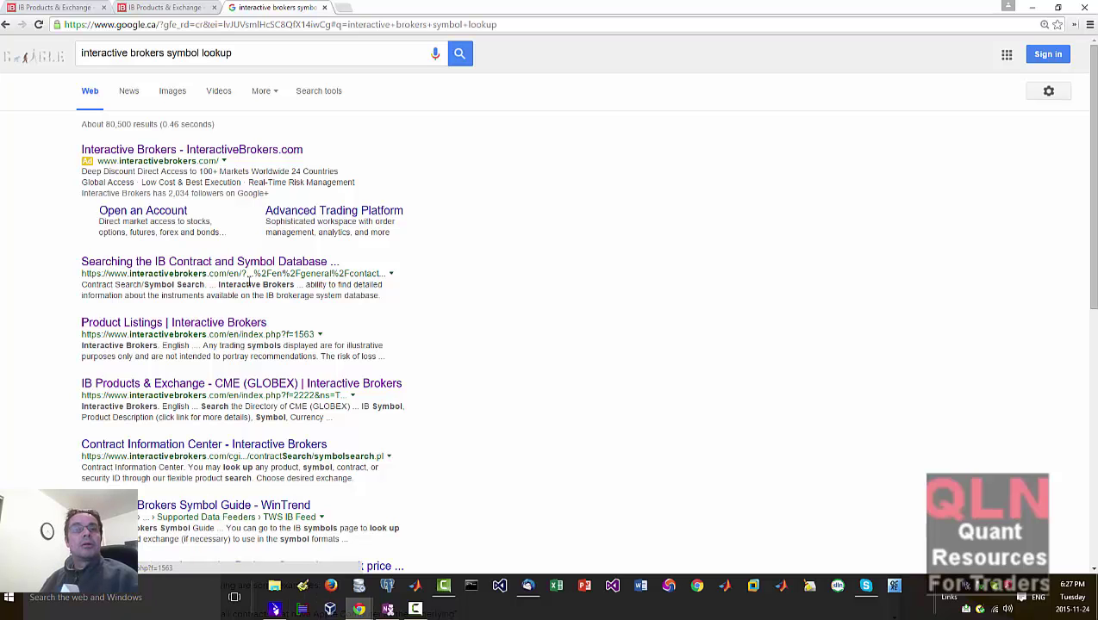
Step: Try to search for "gold" on the Searching the IB Contract and Symbol Database page, and return to the search results
left_click(288, 264)
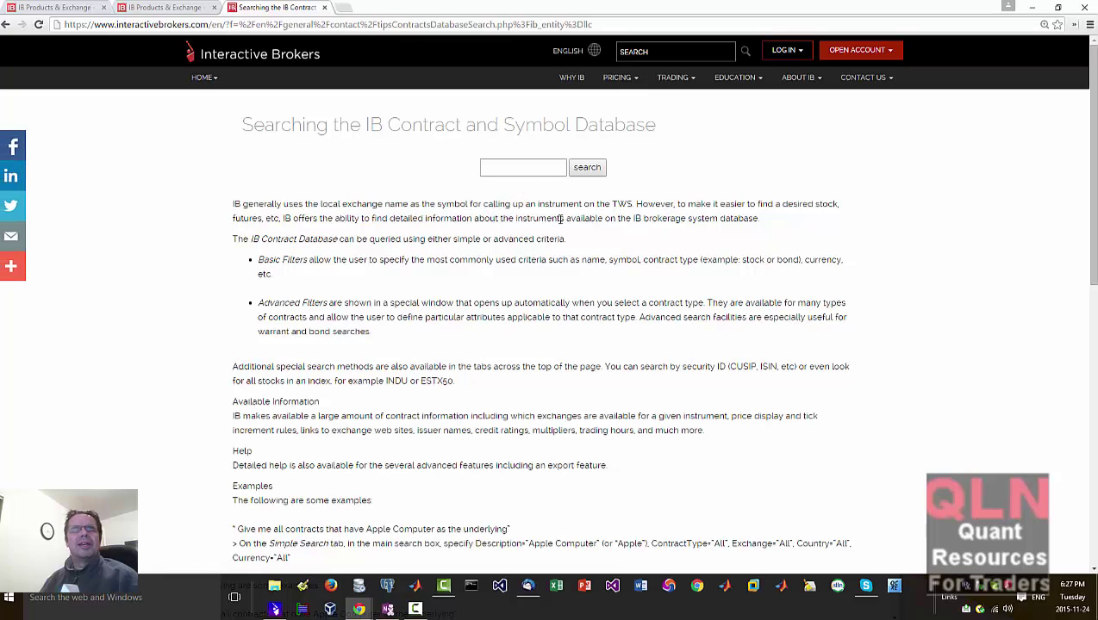
left_click(517, 166)
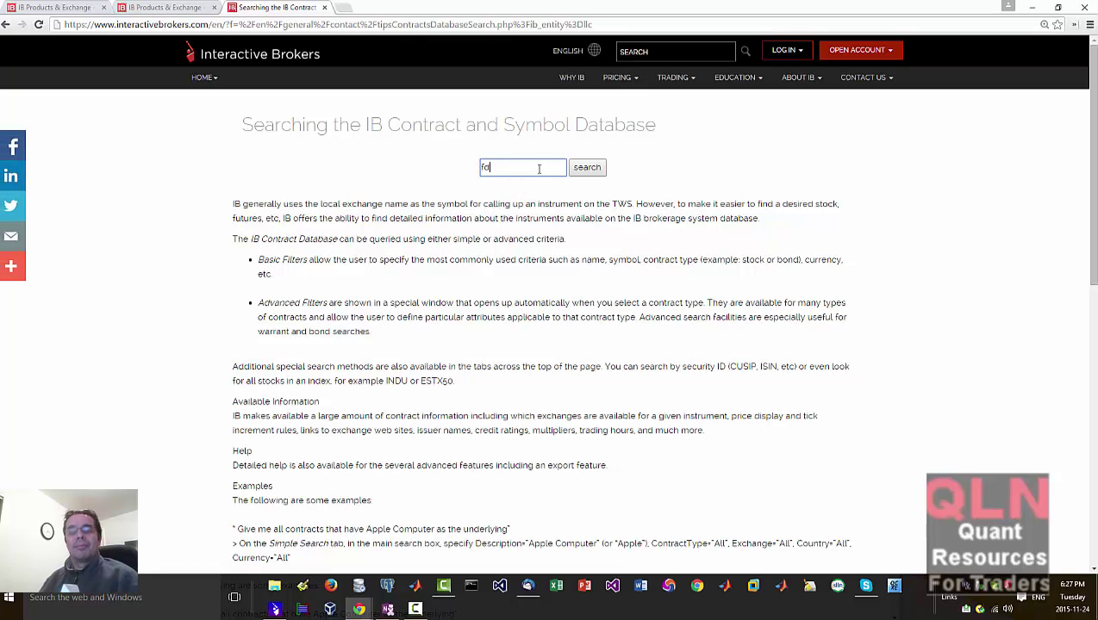
type("gold")
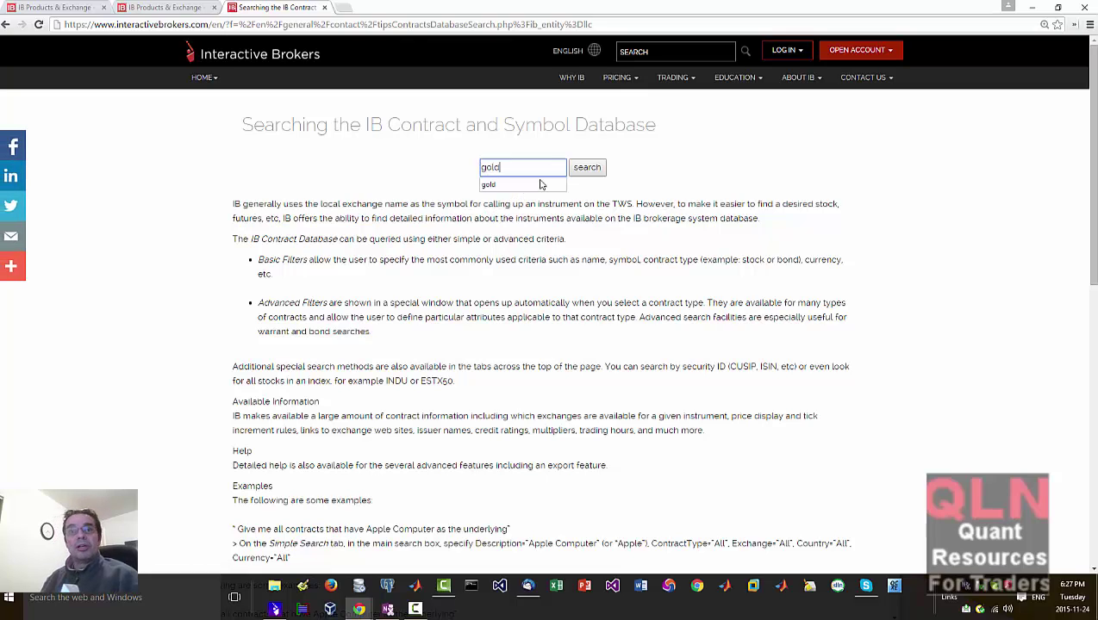
key("Return")
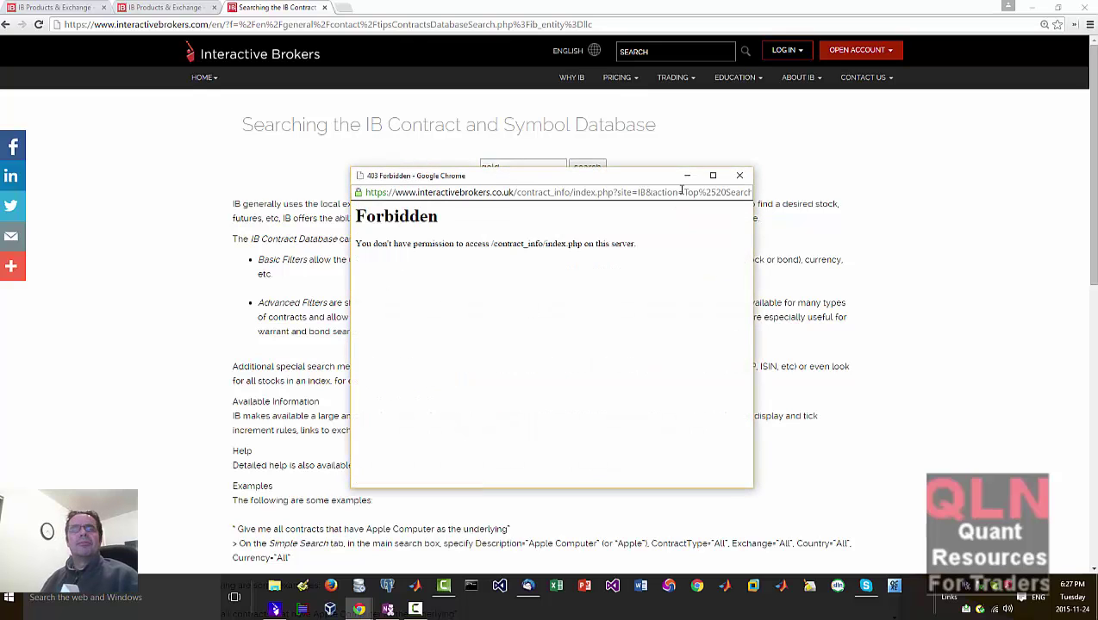
left_click(740, 176)
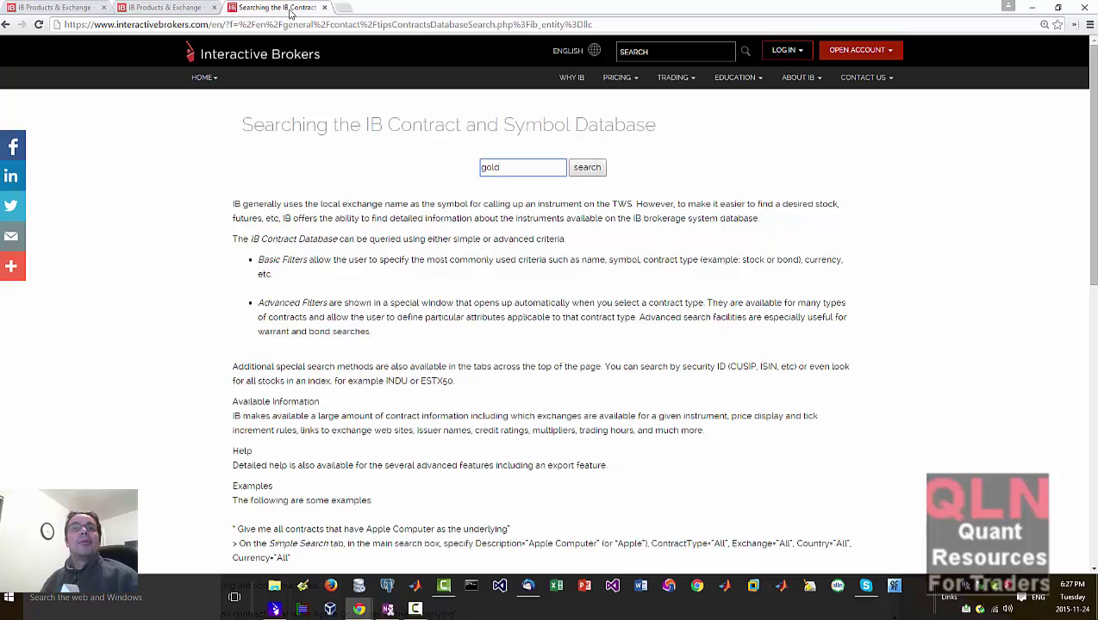
left_click(6, 25)
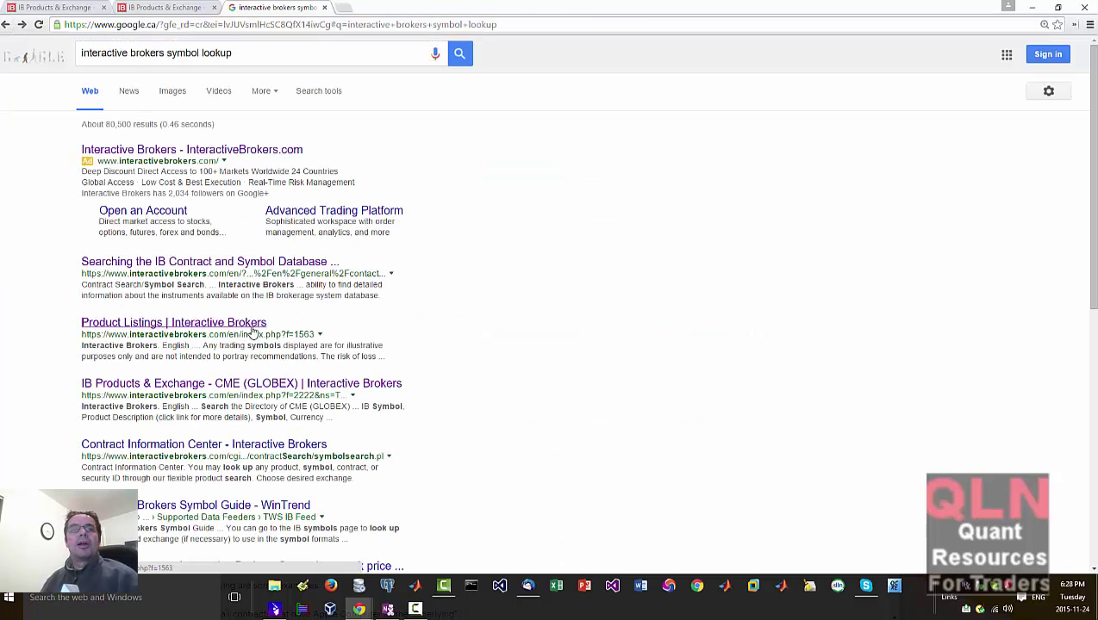
Step: Open the Interactive Brokers Product Listings search result in a new browser tab and switch to it
left_click(57, 6)
left_click(268, 8)
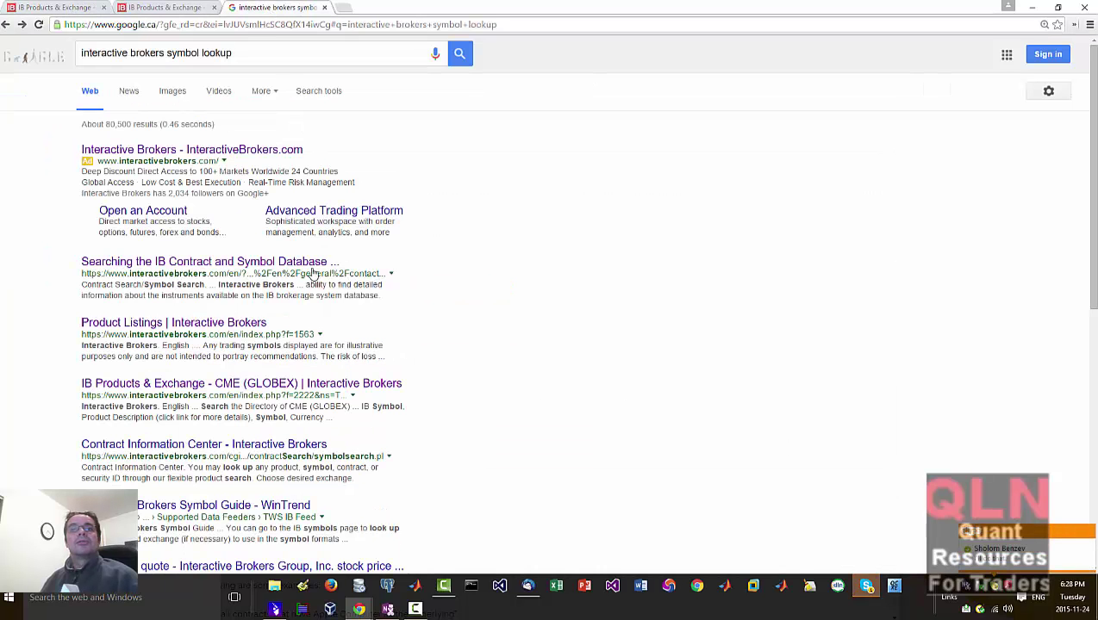
right_click(171, 319)
right_click(134, 315)
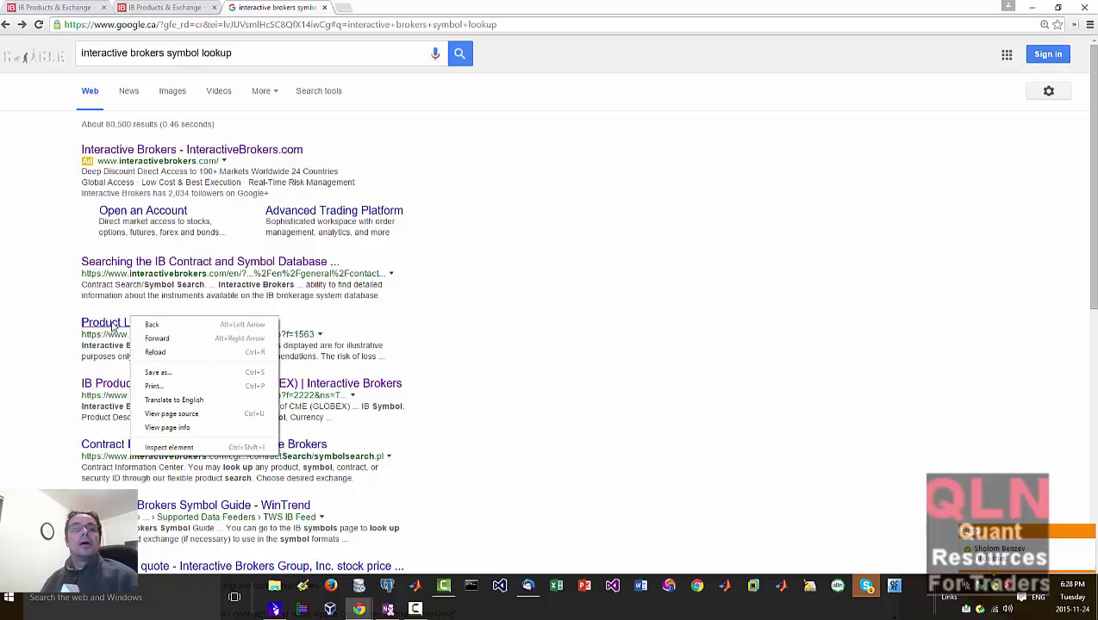
right_click(112, 325)
left_click(166, 333)
left_click(388, 7)
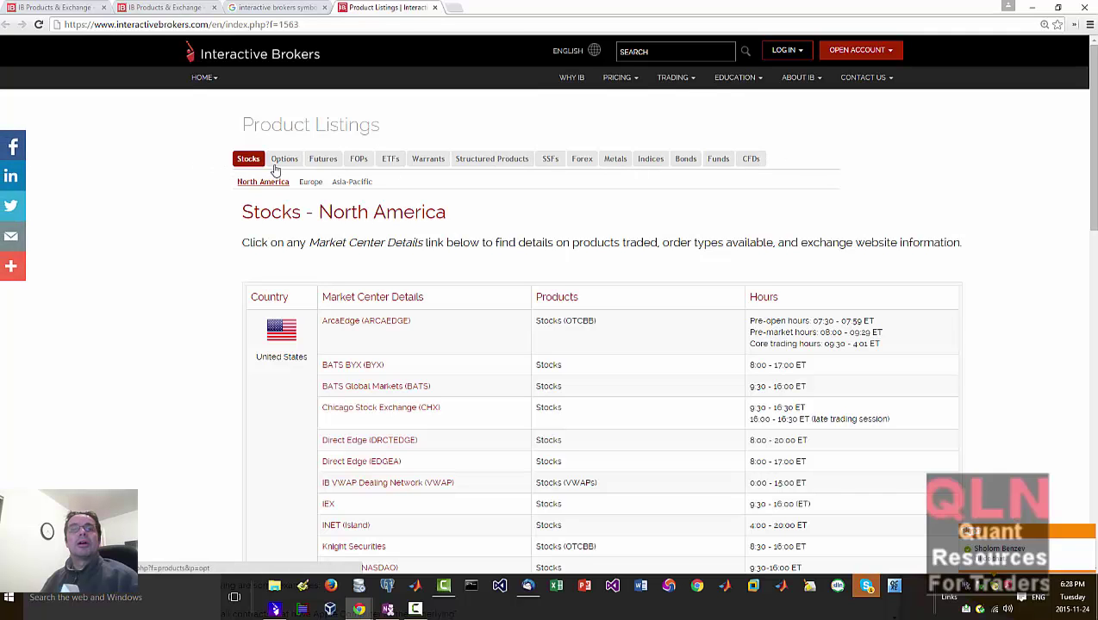
Step: Examine the North American stock market centers in the Product Listings, across the United States, Canada and Mexico
scroll(315, 228, "down", 2)
scroll(287, 217, "up", 1)
scroll(287, 216, "up", 1)
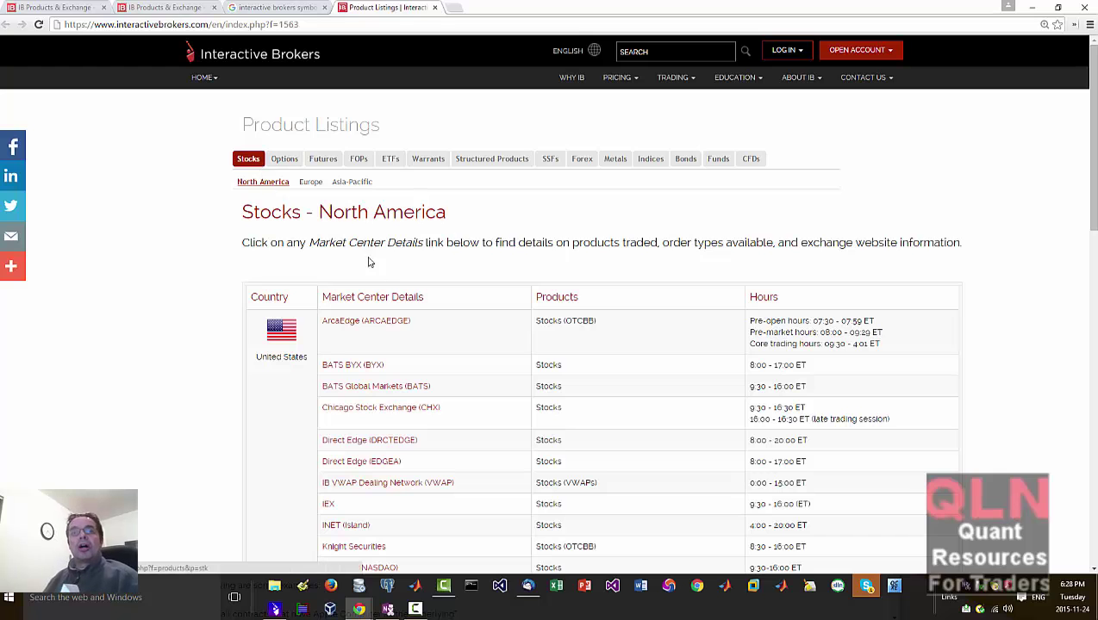
scroll(387, 274, "down", 10)
scroll(478, 299, "up", 3)
scroll(488, 304, "up", 5)
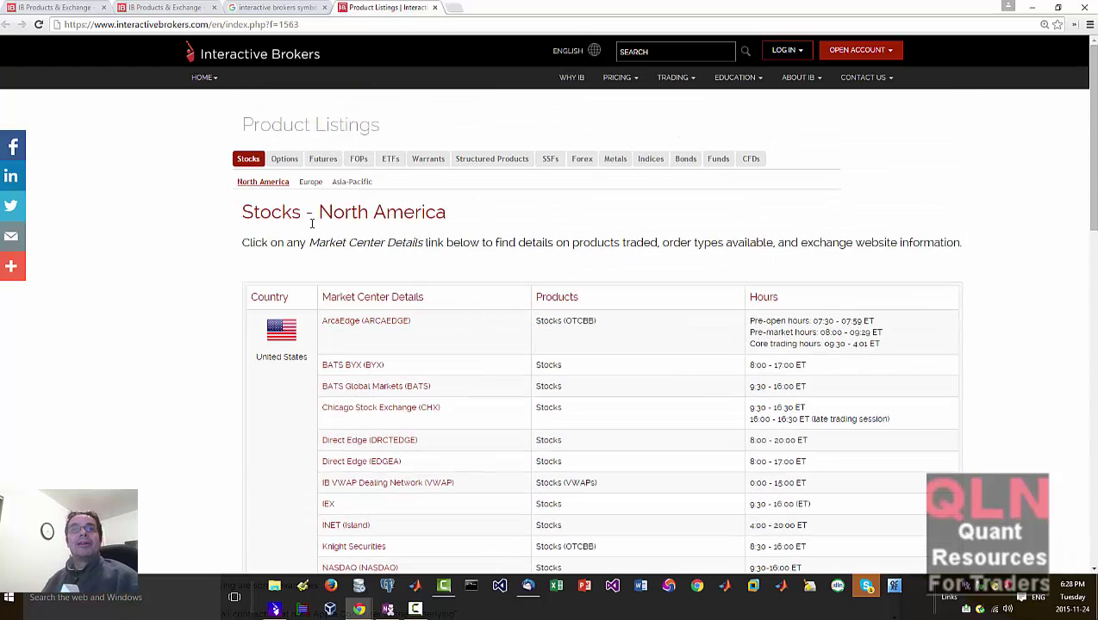
scroll(291, 338, "down", 7)
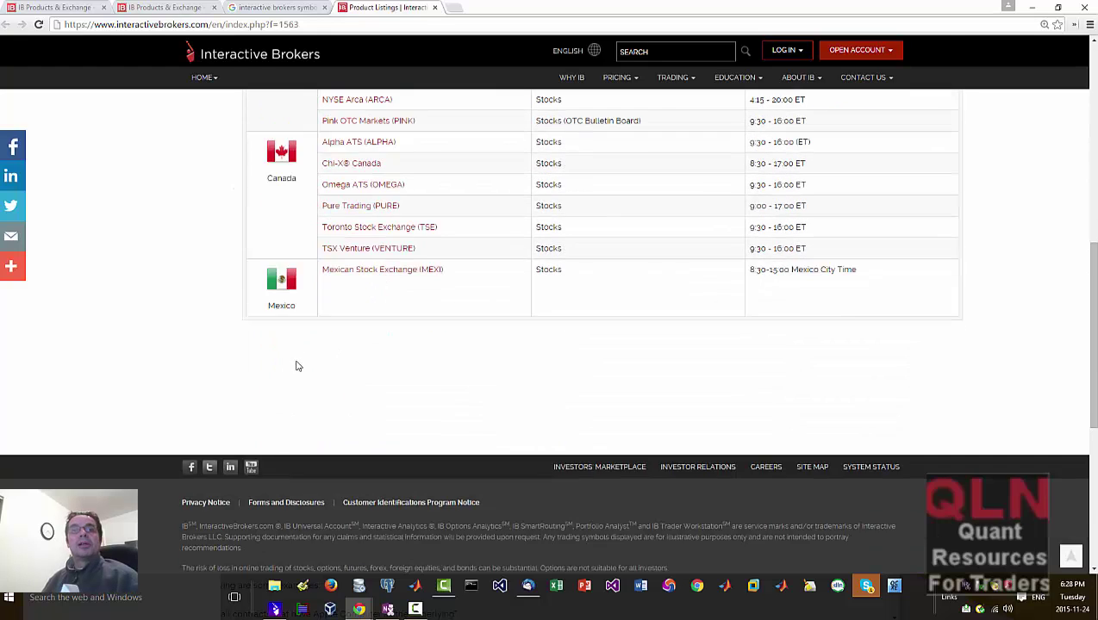
scroll(297, 368, "up", 4)
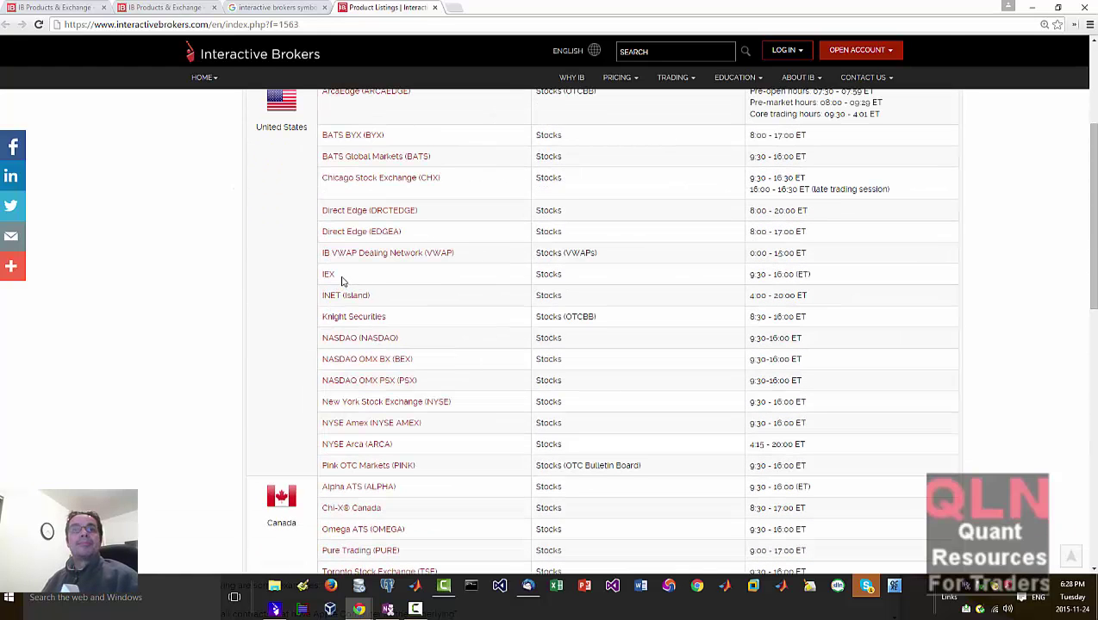
Step: Open the Direct Edge (EDGEA) exchange page and look through its stock symbols down to the Aberdeen funds
left_click(362, 233)
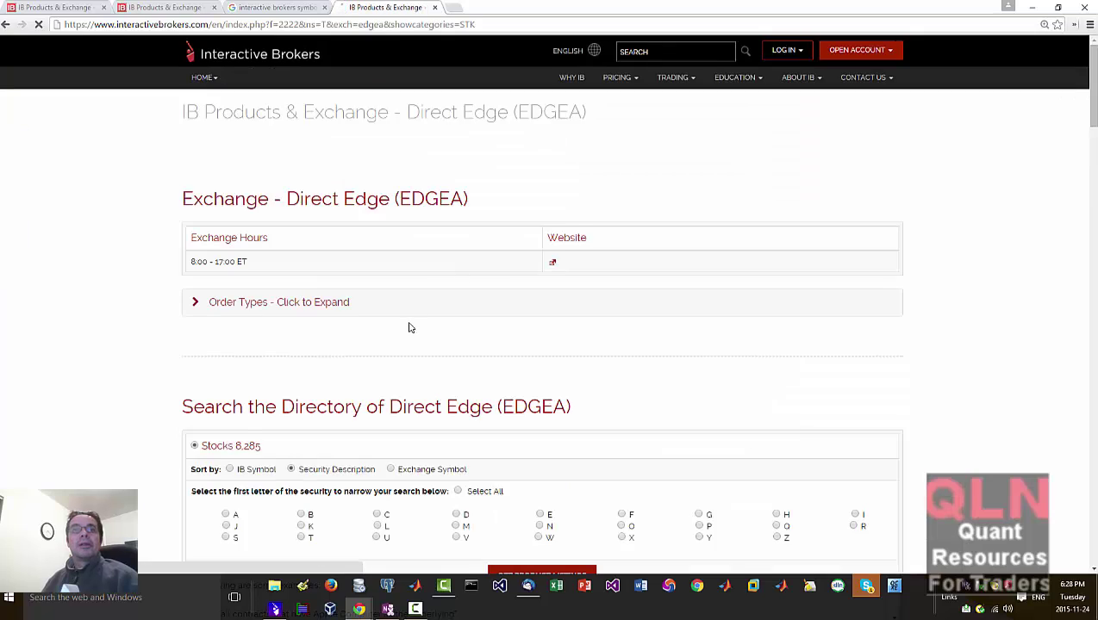
scroll(409, 328, "down", 7)
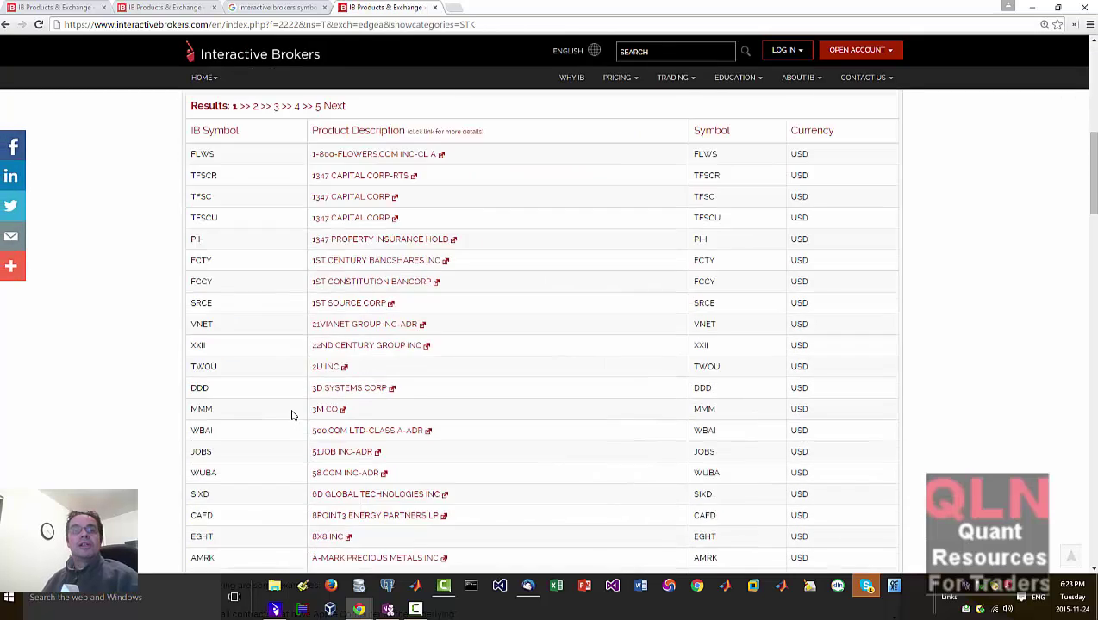
scroll(292, 415, "down", 8)
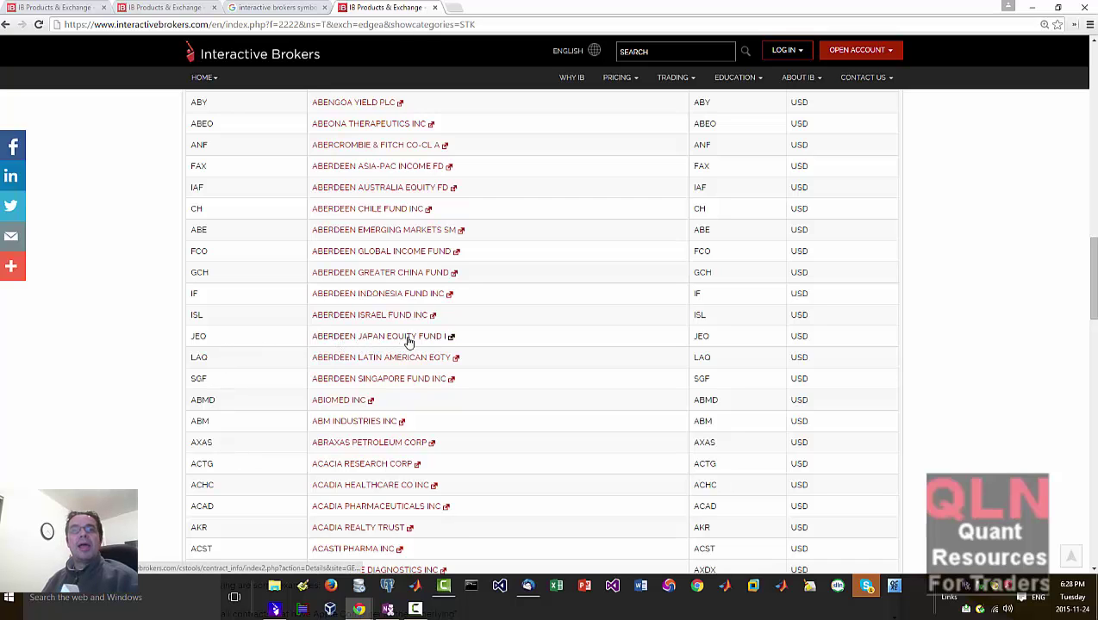
Step: Switch to the Trader Workstation window and move it aside so the web page's symbol column stays visible
key("alt+Tab")
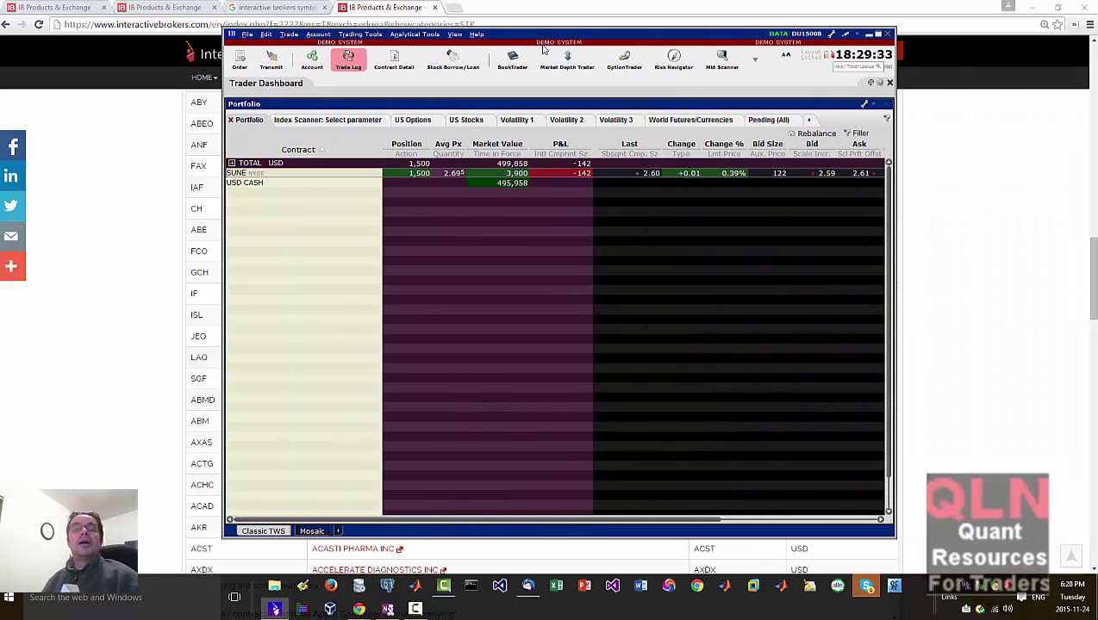
left_click(239, 197)
left_click_drag(607, 39, 786, 48)
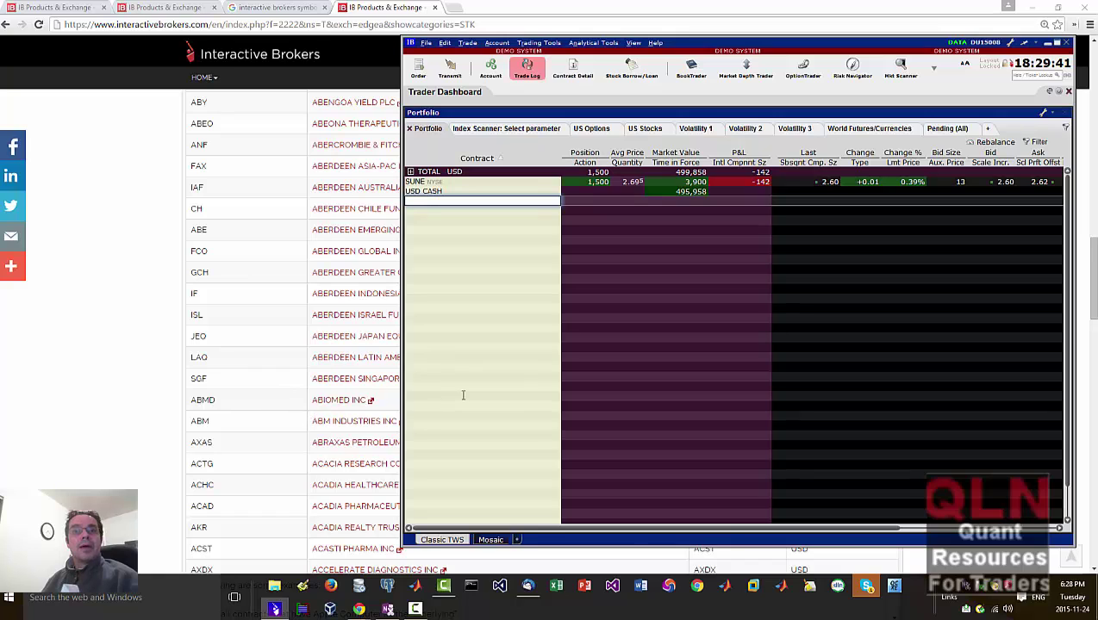
Step: Add the symbol SGF to an empty Portfolio row as the Aberdeen Singapore Fund Inc NYSE stock with SMART routing
left_click(425, 209)
type("a")
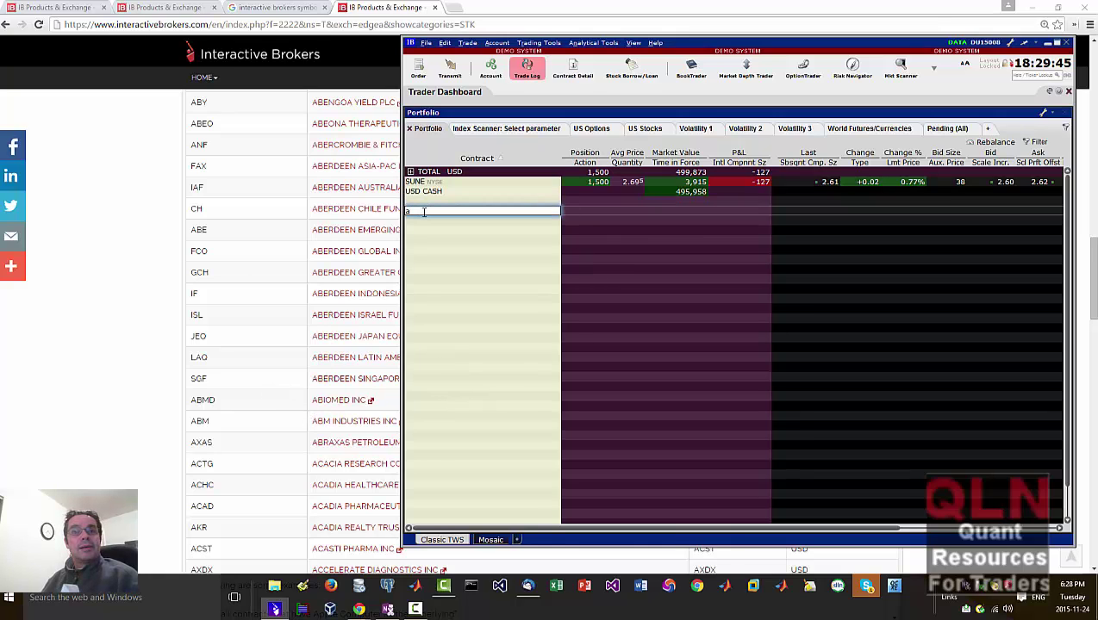
key("BackSpace")
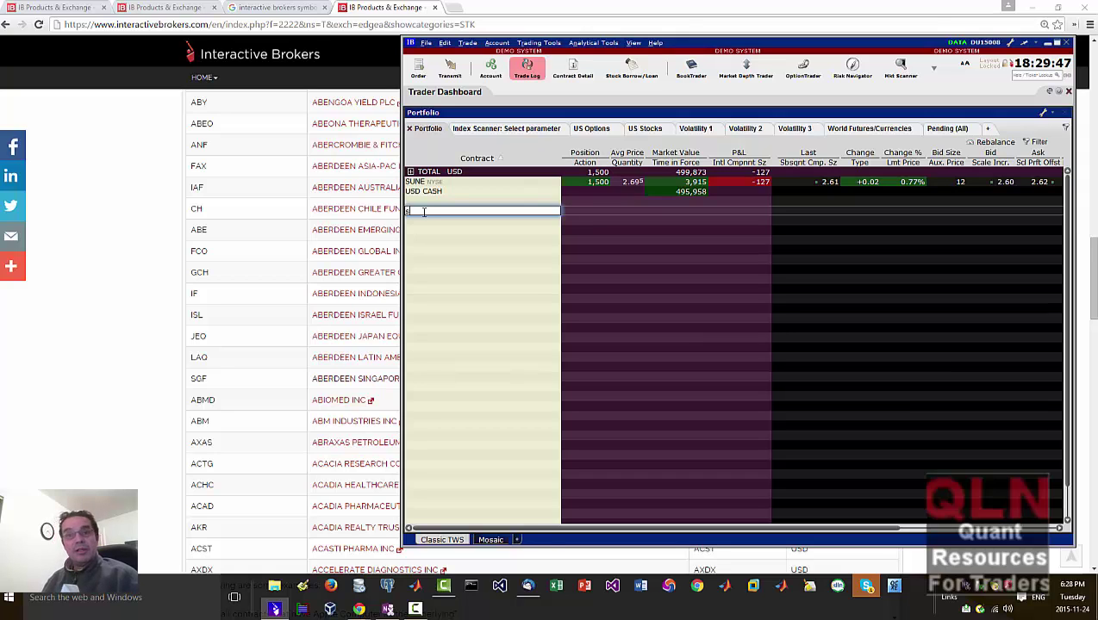
type("su")
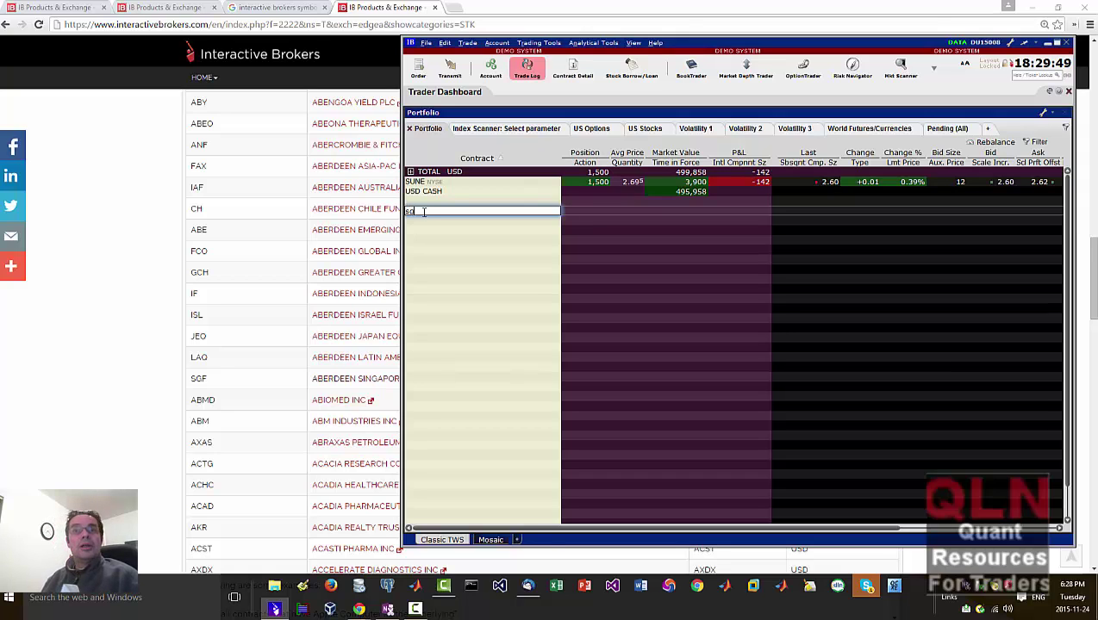
type("f")
key("Return")
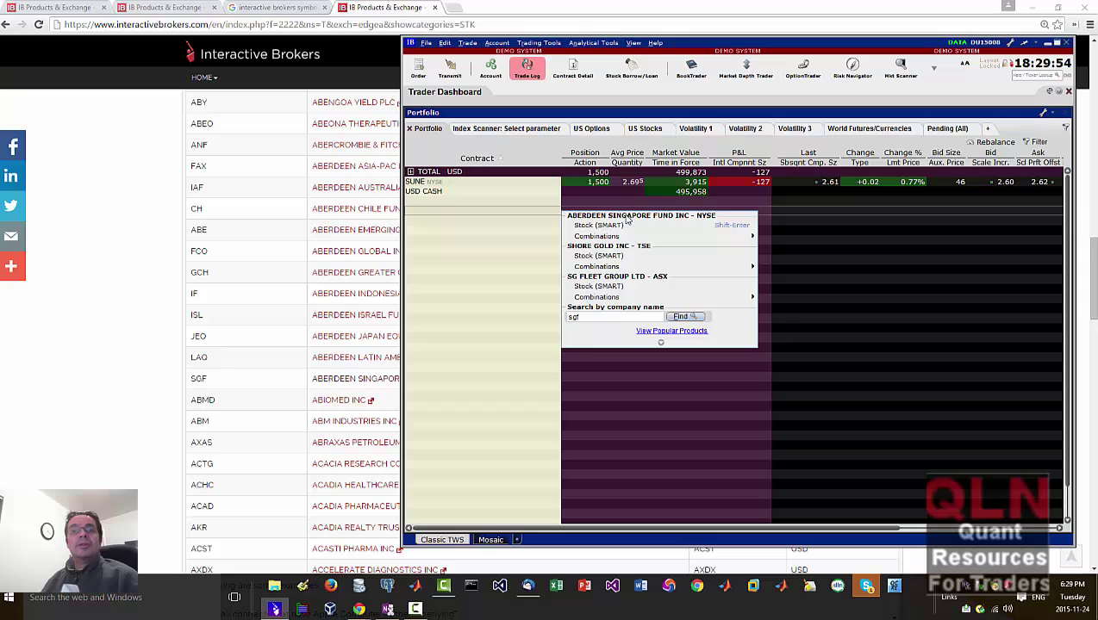
left_click(684, 225)
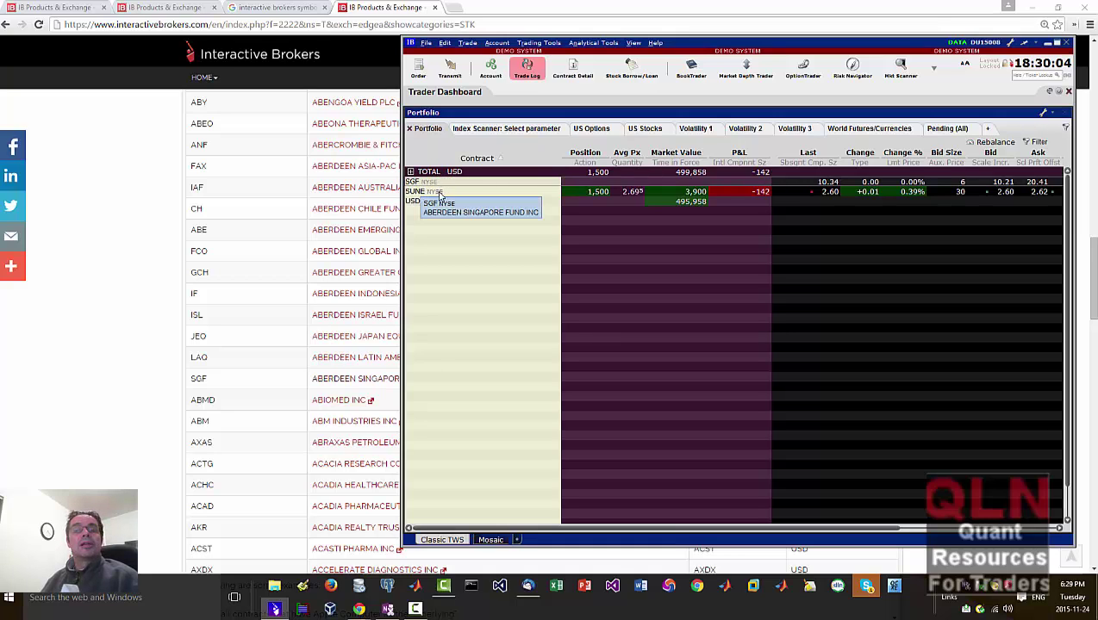
Step: Return to the Direct Edge (EDGEA) web page and review its directory search options and the start of its stock list
right_click(438, 187)
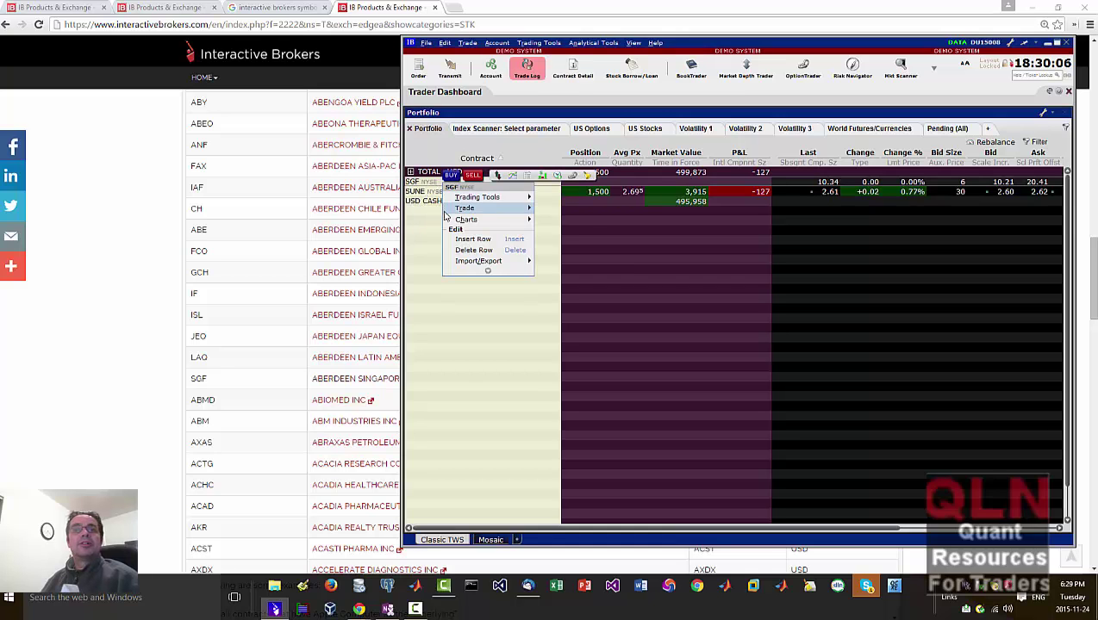
left_click(187, 283)
scroll(216, 284, "up", 10)
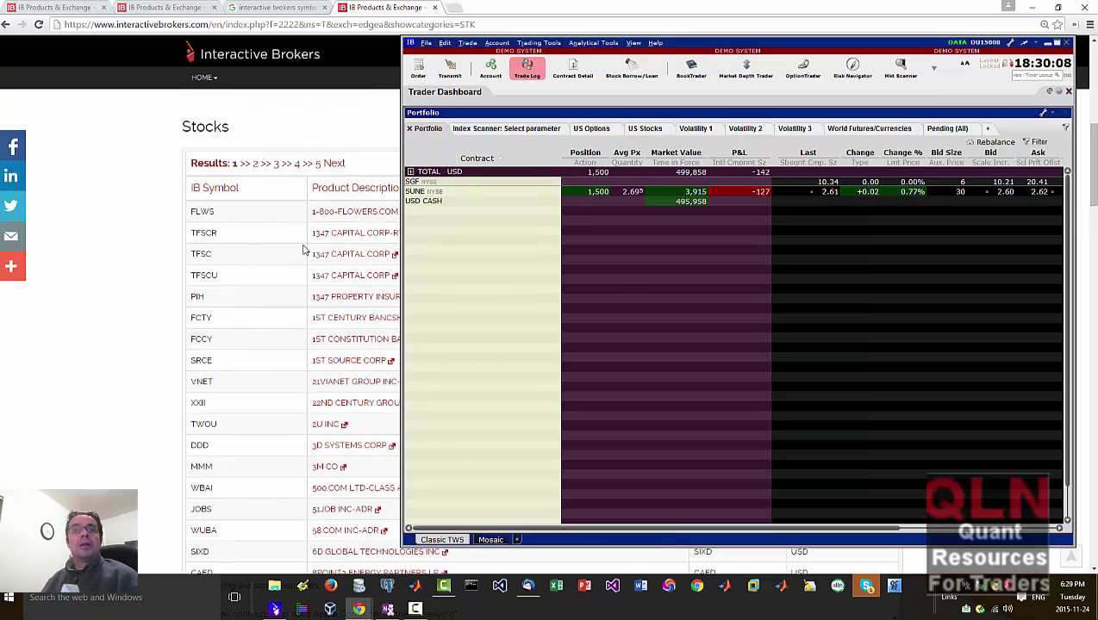
left_click(351, 343)
scroll(274, 351, "up", 5)
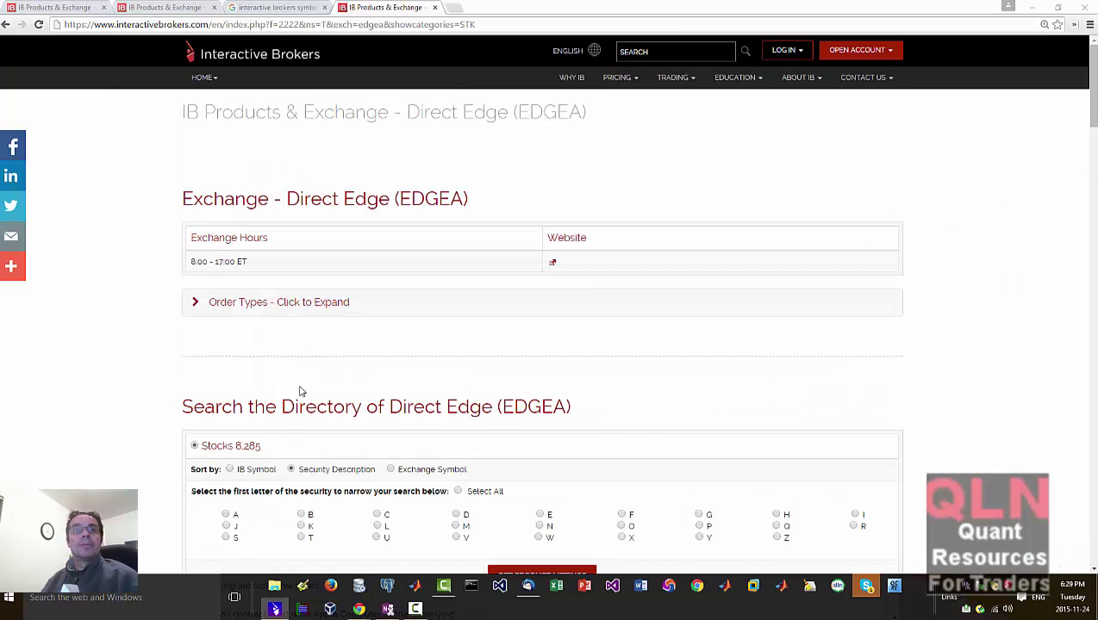
scroll(302, 422, "down", 2)
scroll(258, 287, "up", 2)
scroll(326, 369, "down", 5)
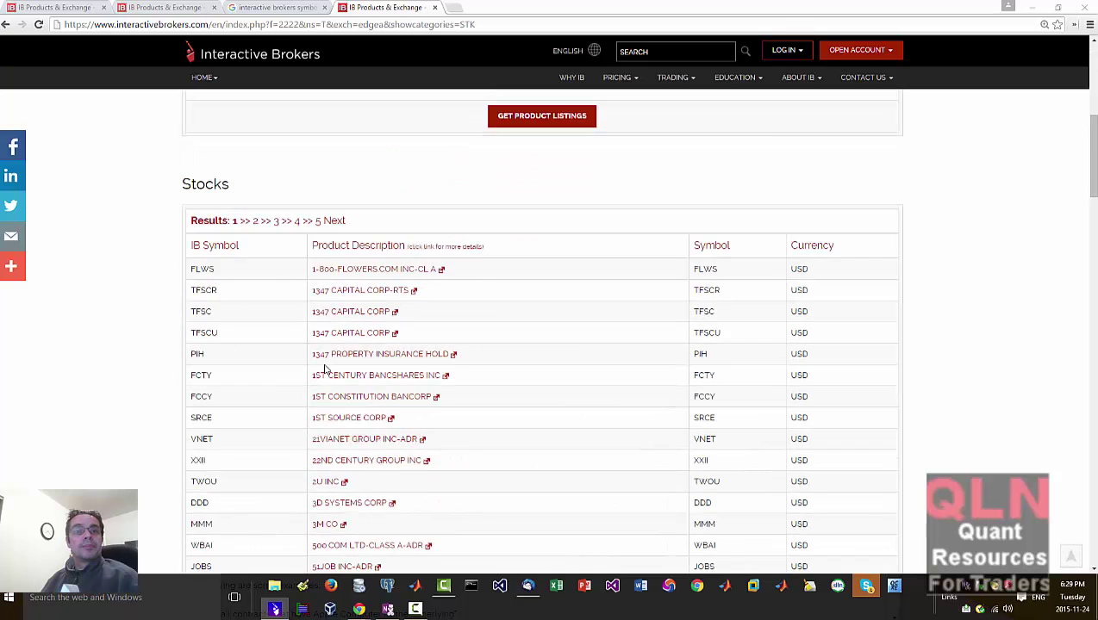
scroll(326, 368, "up", 5)
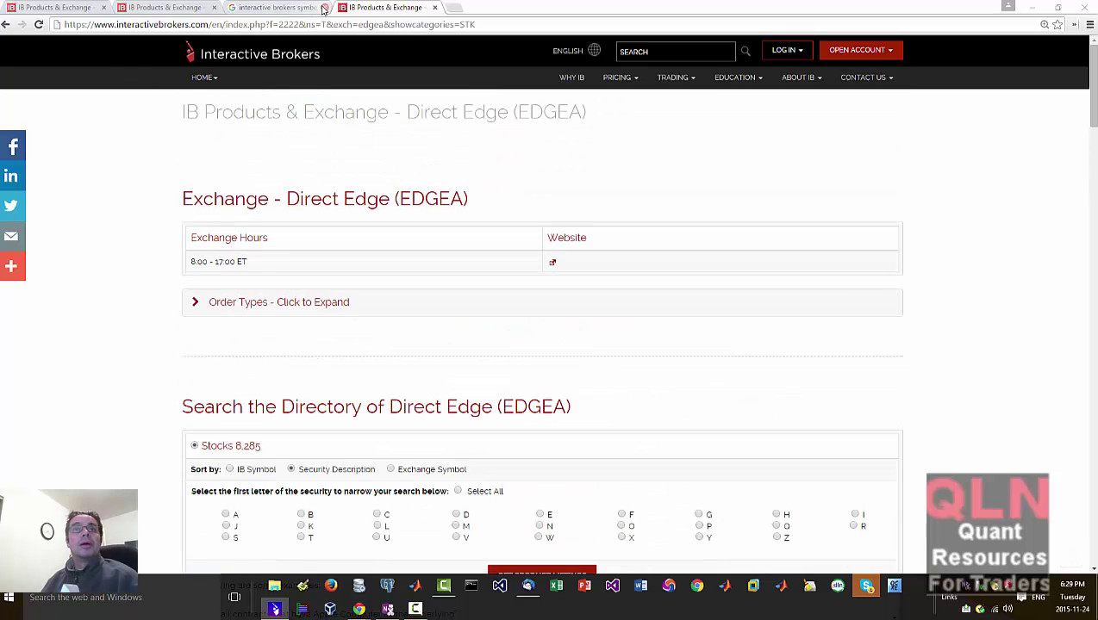
Step: Check the CME (GLOBEX) exchange page, and take the Product Listings page back to the North American stocks
left_click(160, 8)
left_click(72, 10)
scroll(271, 368, "up", 2)
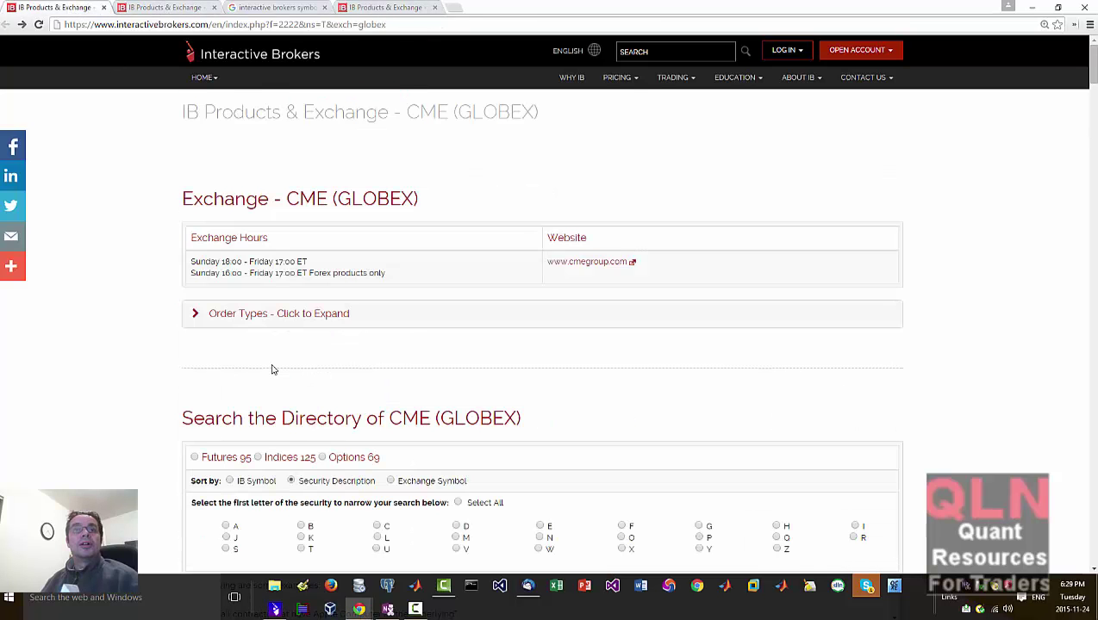
left_click(168, 10)
scroll(308, 290, "down", 10)
scroll(343, 311, "up", 10)
left_click(7, 26)
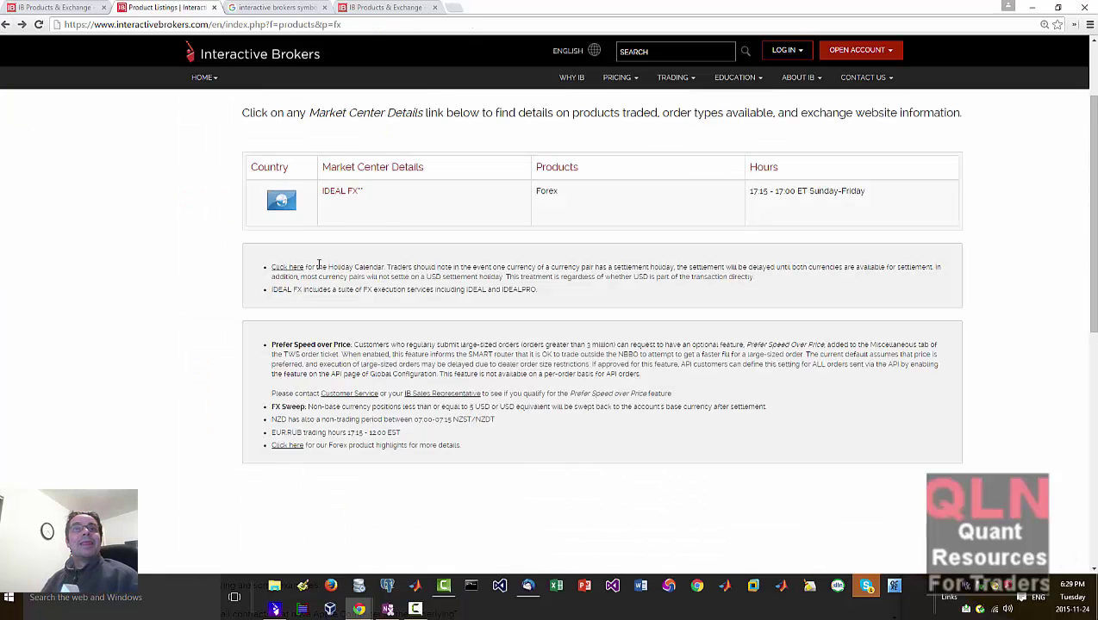
left_click(248, 159)
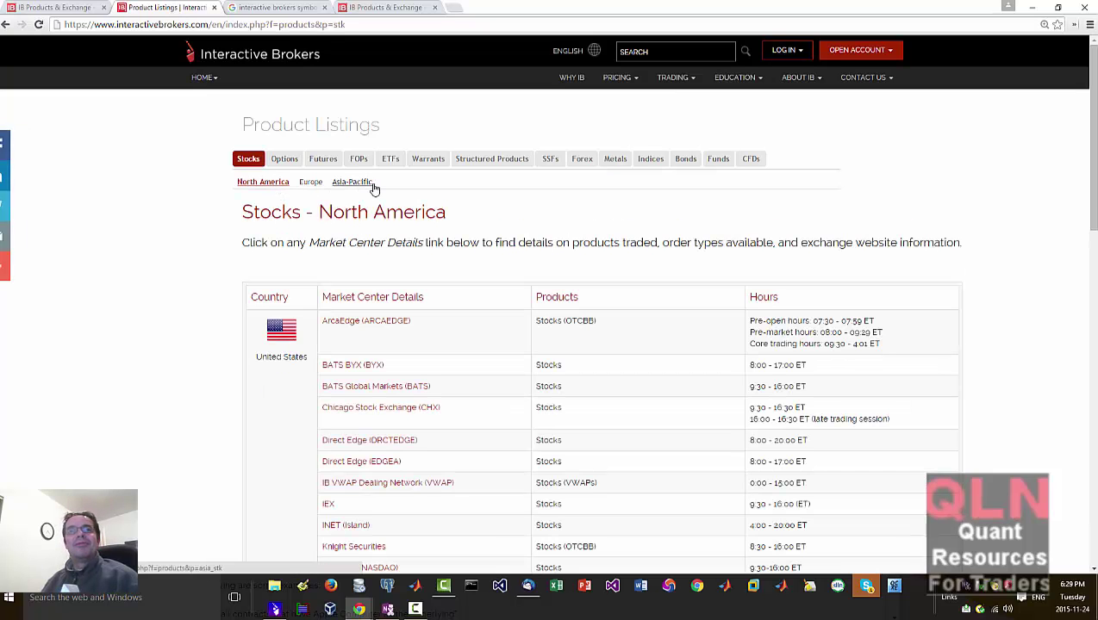
Step: Show the European stock market centers and look through them from Austria to the United Kingdom
left_click(310, 182)
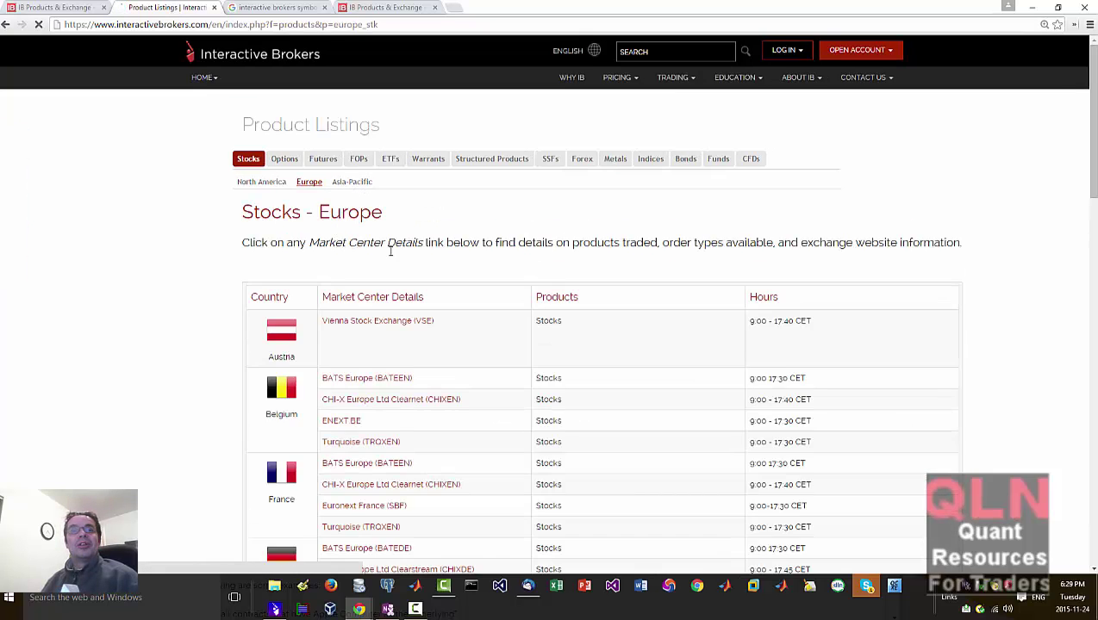
scroll(507, 304, "down", 15)
scroll(527, 327, "up", 15)
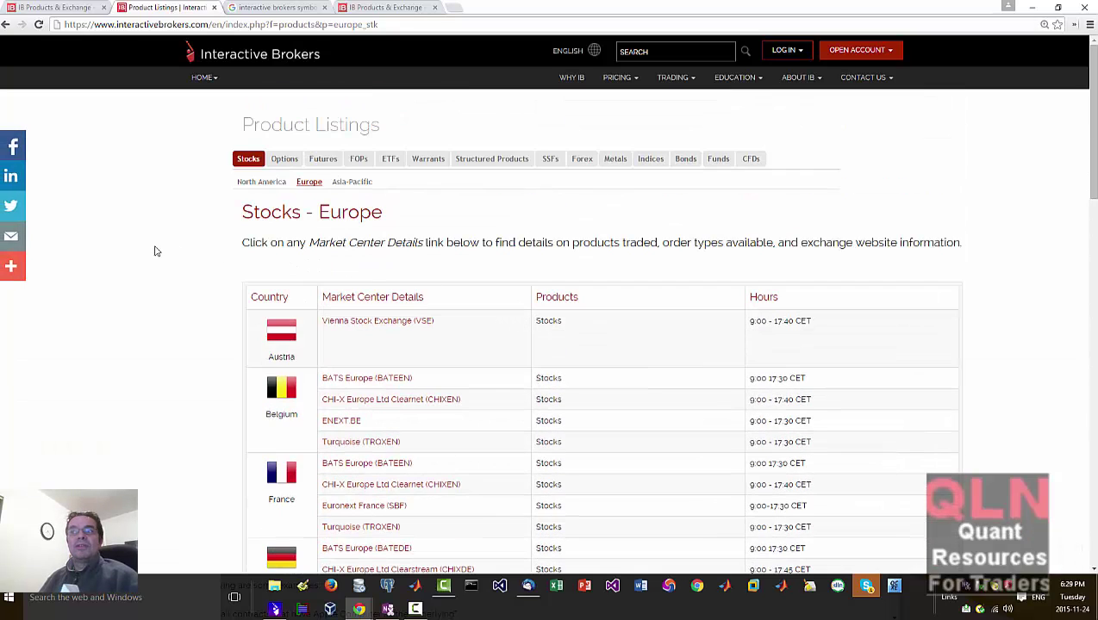
scroll(367, 371, "down", 12)
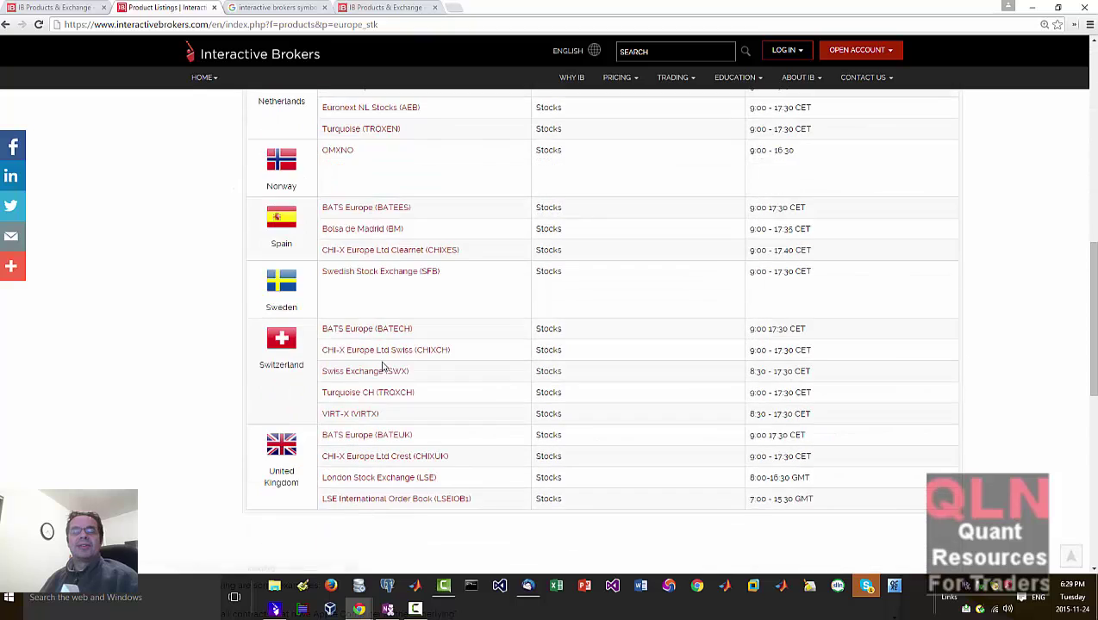
scroll(379, 368, "up", 11)
scroll(392, 358, "down", 2)
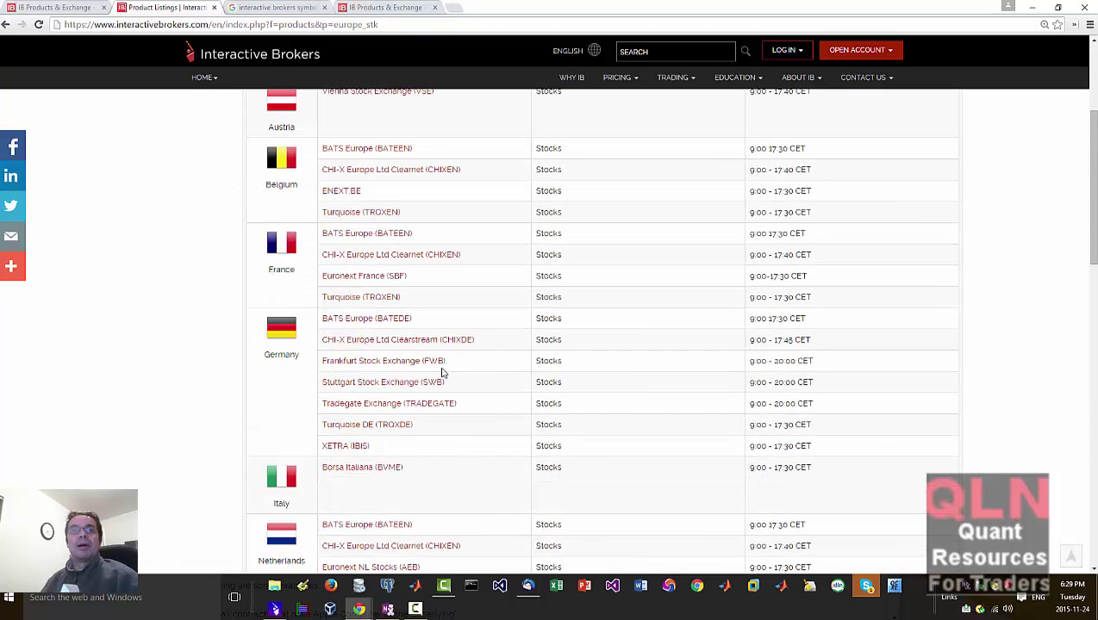
Step: Open the Frankfurt Stock Exchange (FWB) page, look through its stock symbols and return to the European listings
left_click(368, 362)
scroll(381, 301, "down", 4)
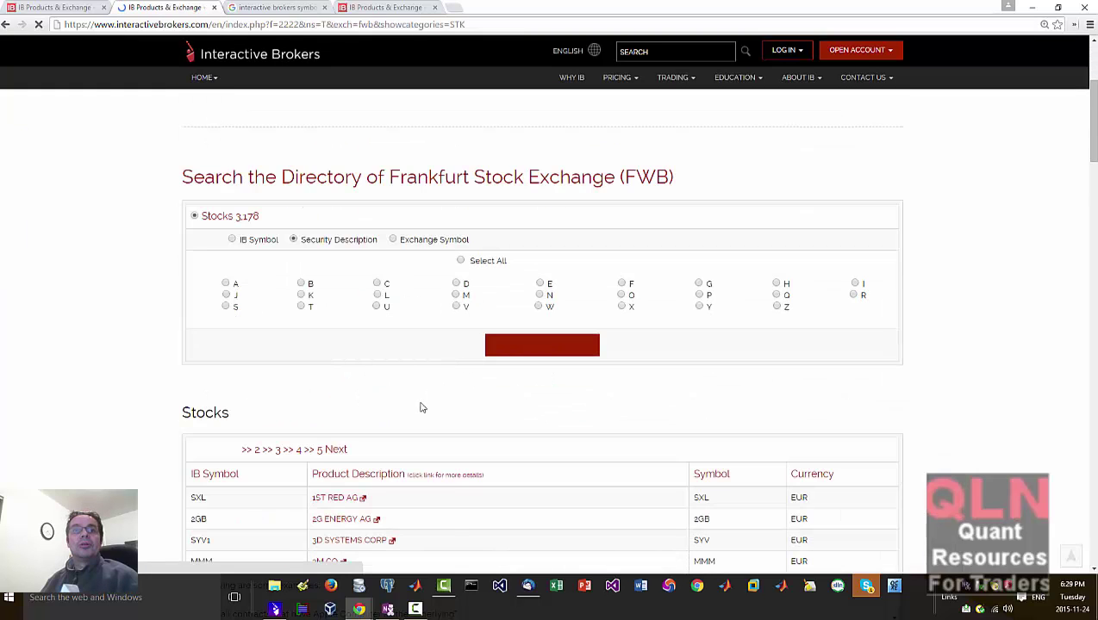
scroll(401, 438, "down", 9)
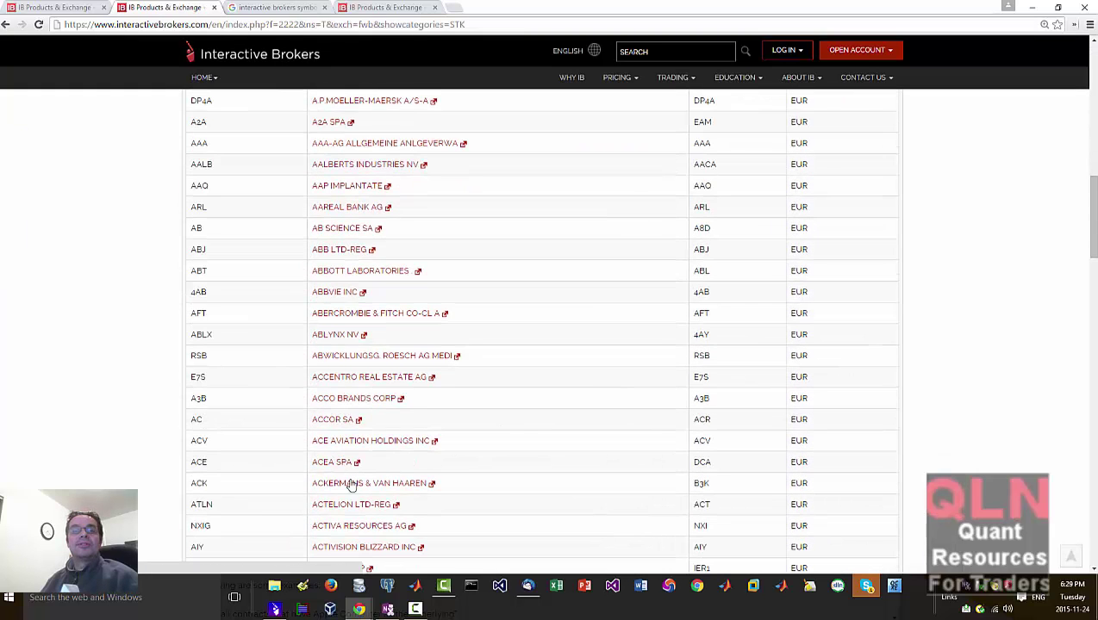
scroll(316, 435, "up", 4)
scroll(316, 435, "up", 10)
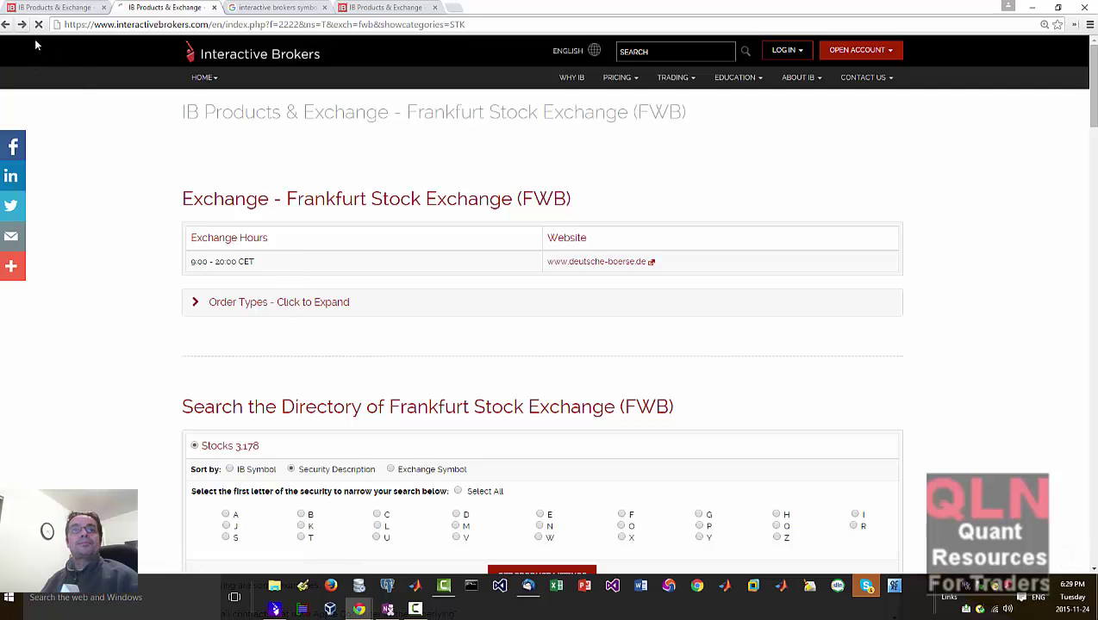
scroll(349, 232, "up", 3)
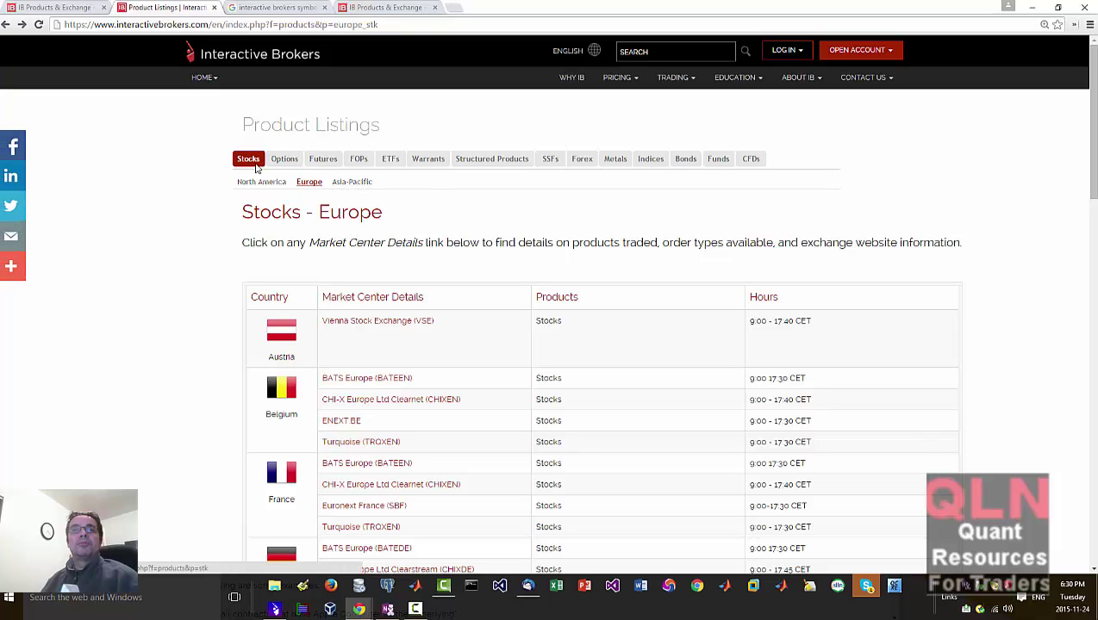
Step: Show the North American options market centers in the Product Listings and look through the United States exchanges
left_click(284, 158)
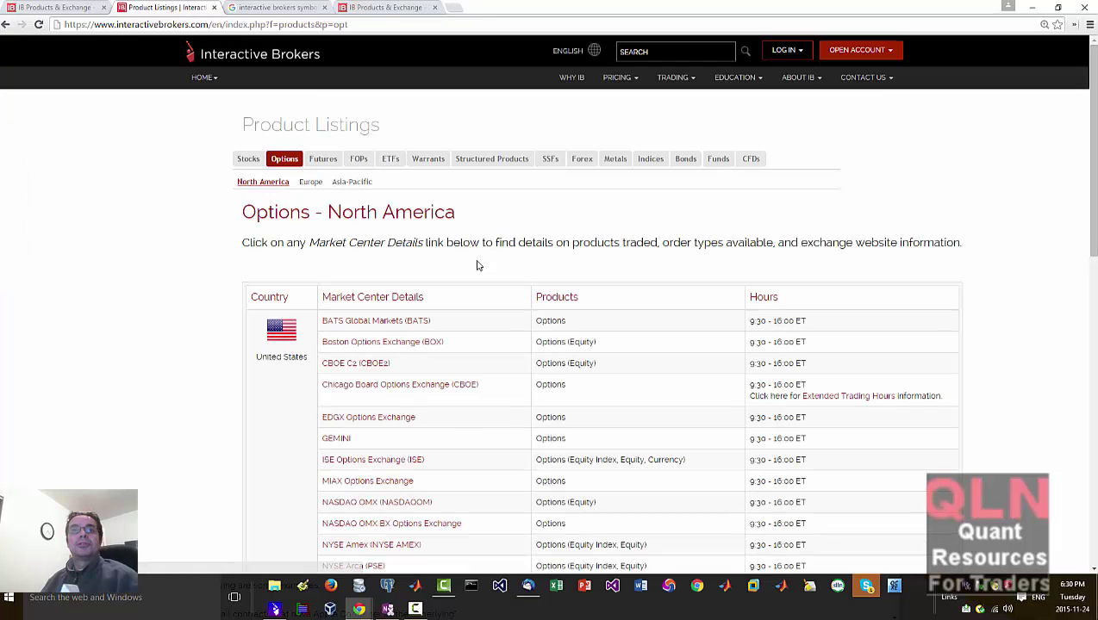
scroll(657, 314, "down", 3)
scroll(540, 318, "up", 2)
scroll(540, 319, "up", 1)
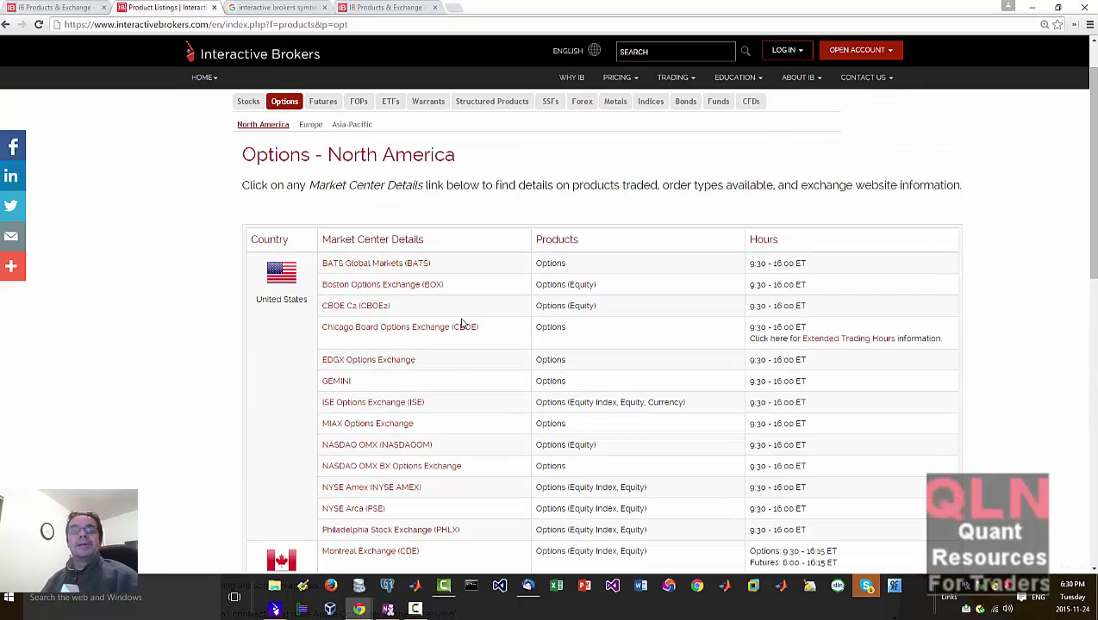
Step: Open the GEMINI exchange page and look through the IB symbols in its options list
left_click(337, 382)
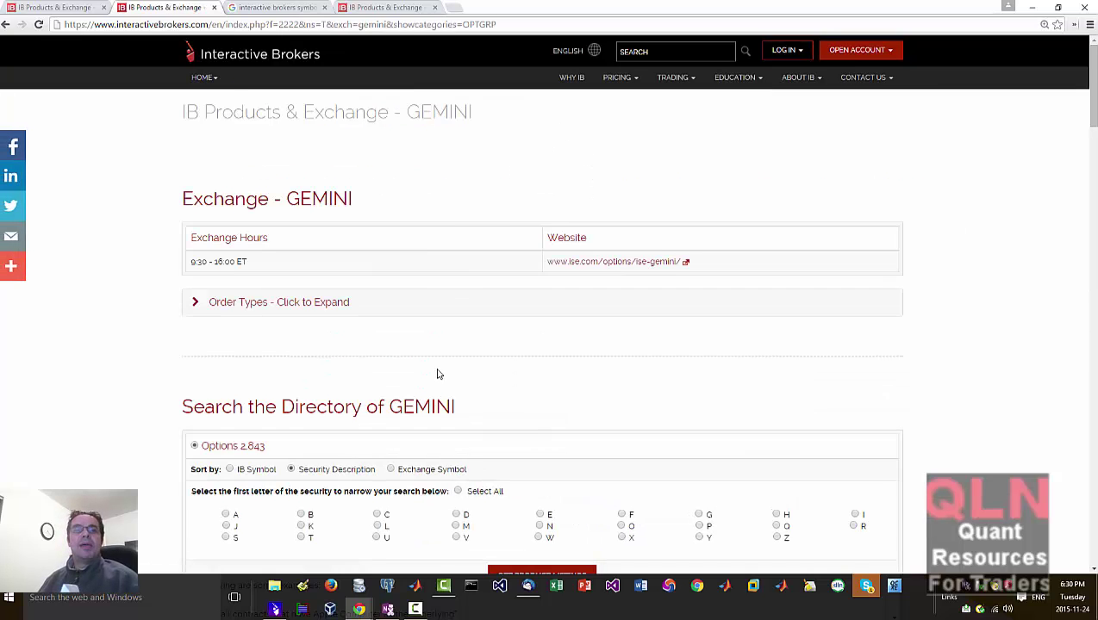
scroll(454, 363, "down", 7)
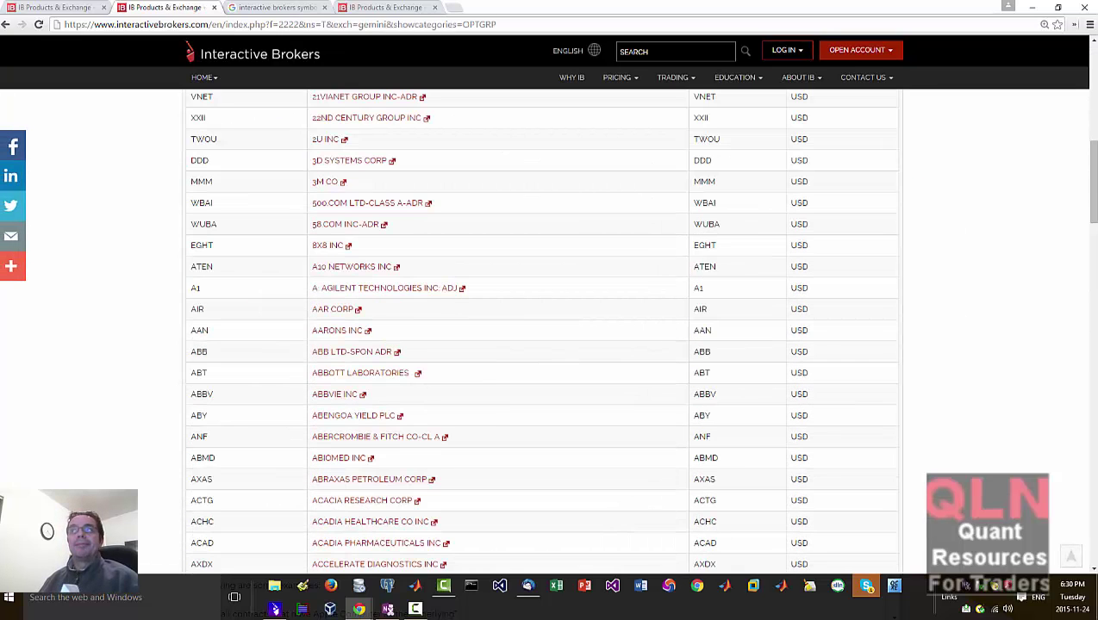
scroll(317, 441, "down", 3)
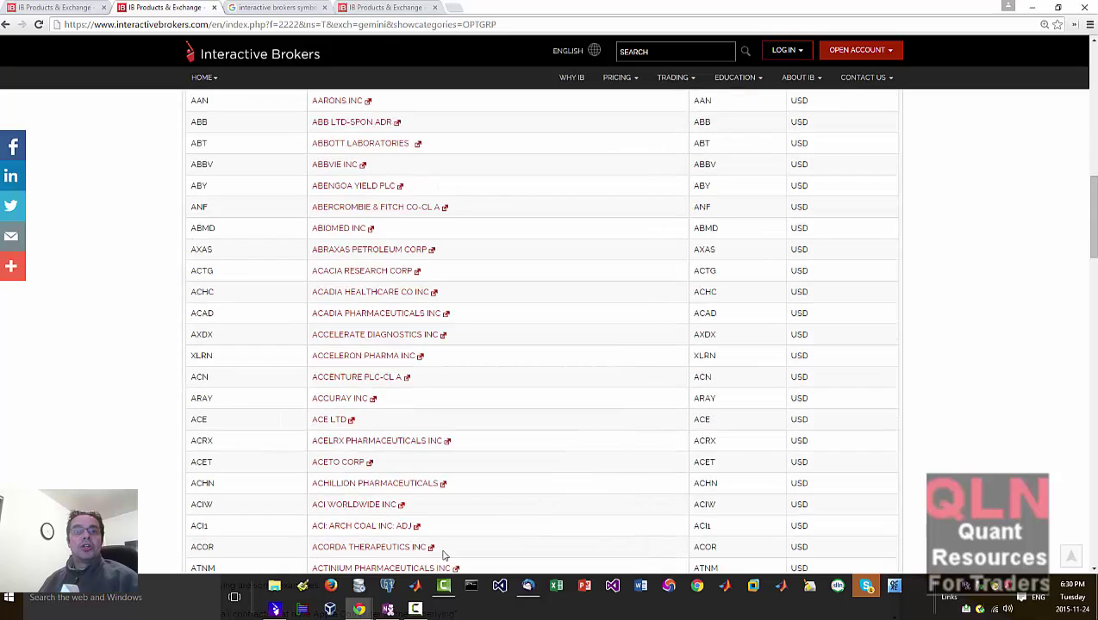
scroll(440, 508, "down", 4)
scroll(274, 417, "up", 15)
scroll(249, 406, "down", 1)
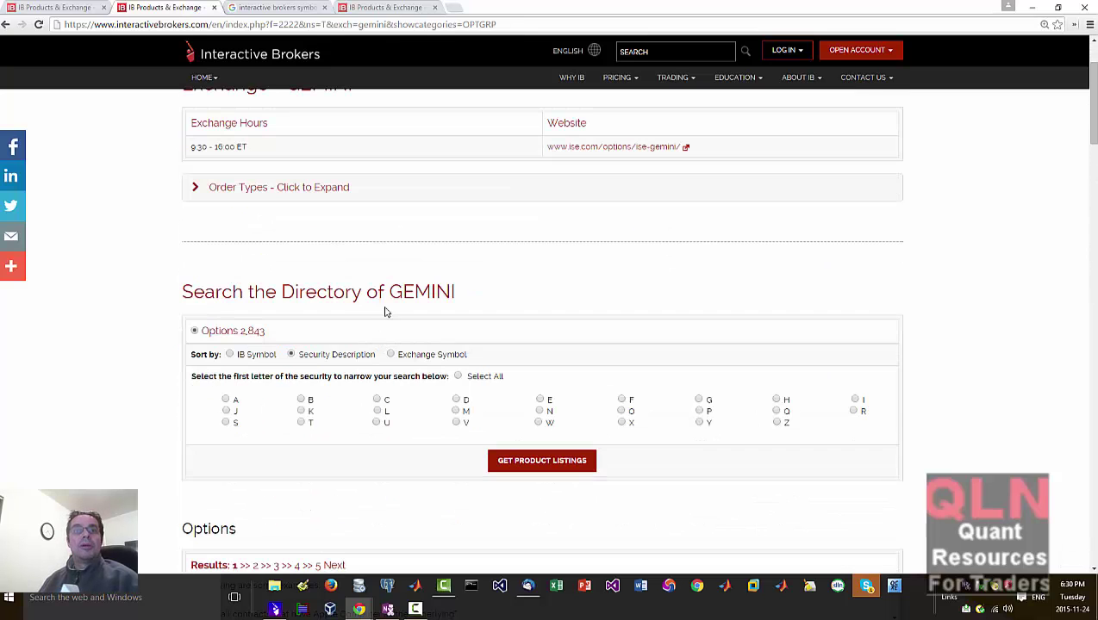
scroll(406, 299, "down", 10)
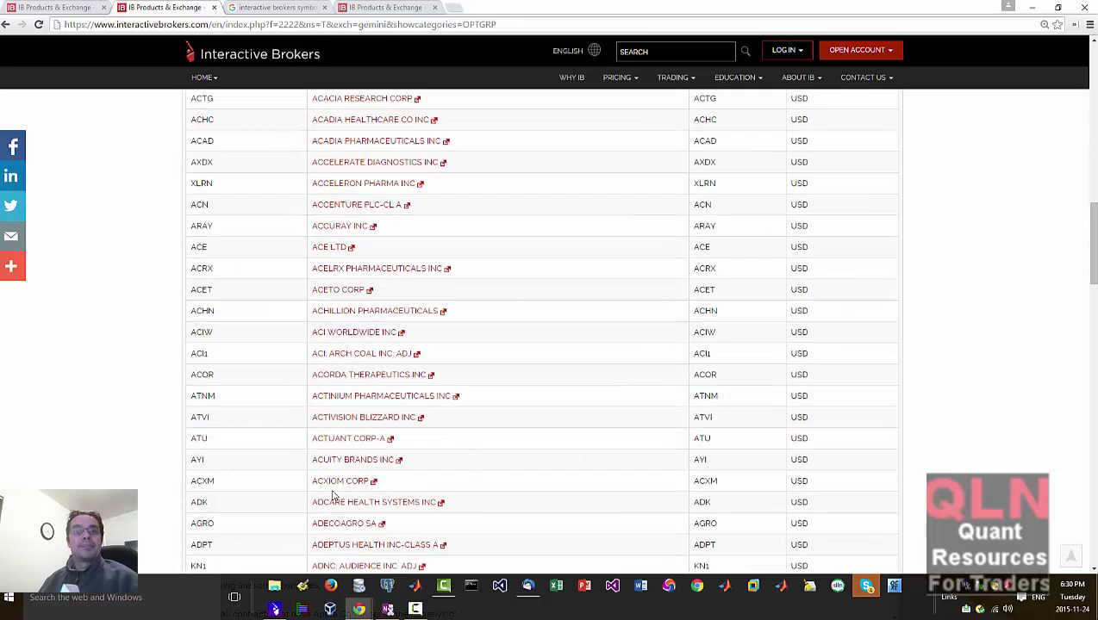
Step: Switch to Trader Workstation and delete the SGF row from the Portfolio
left_click(275, 609)
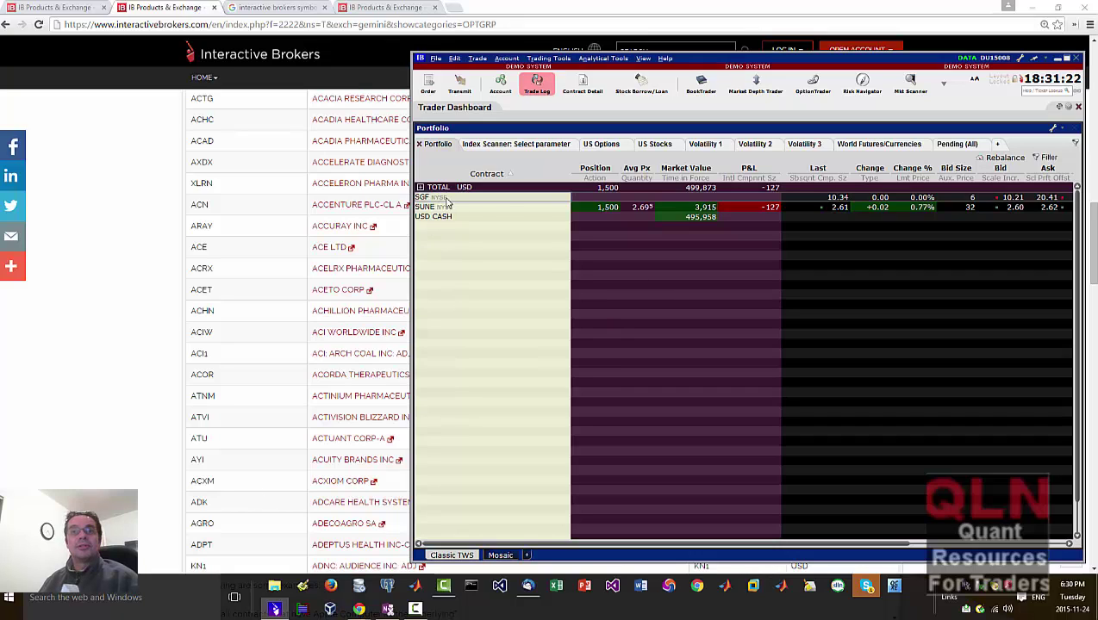
right_click(447, 200)
left_click(482, 266)
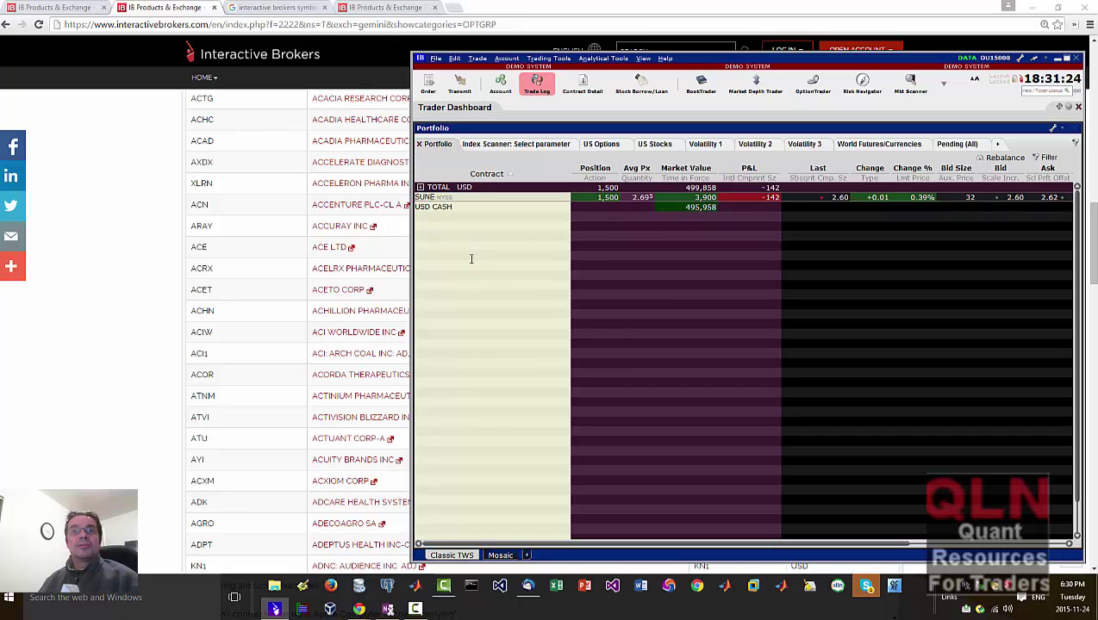
left_click(424, 217)
type("ax")
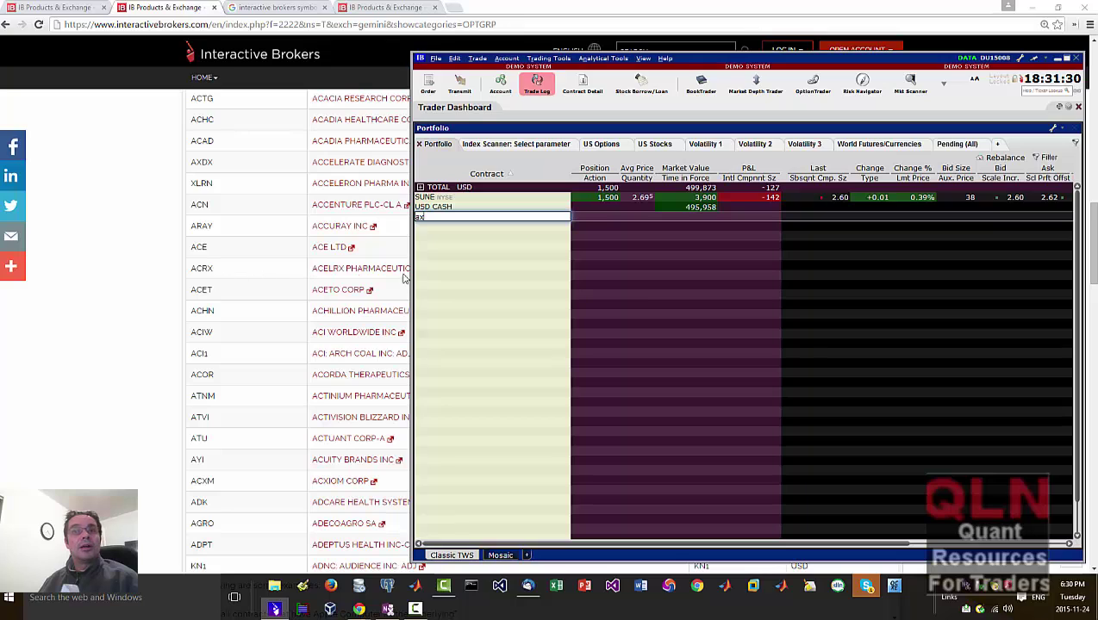
key("BackSpace")
type("crx")
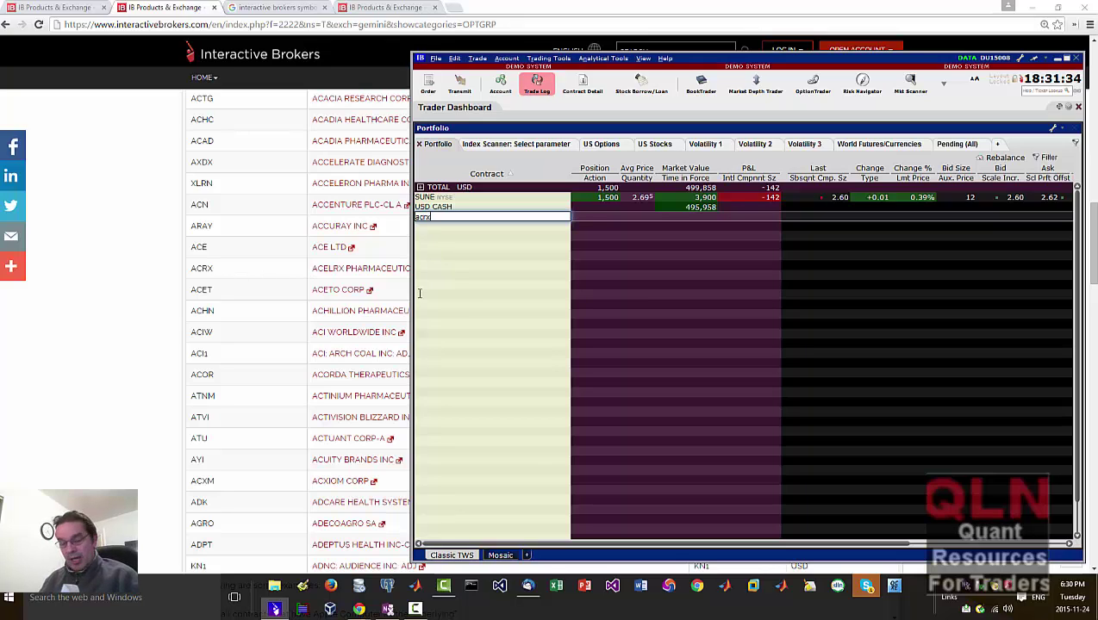
key("Return")
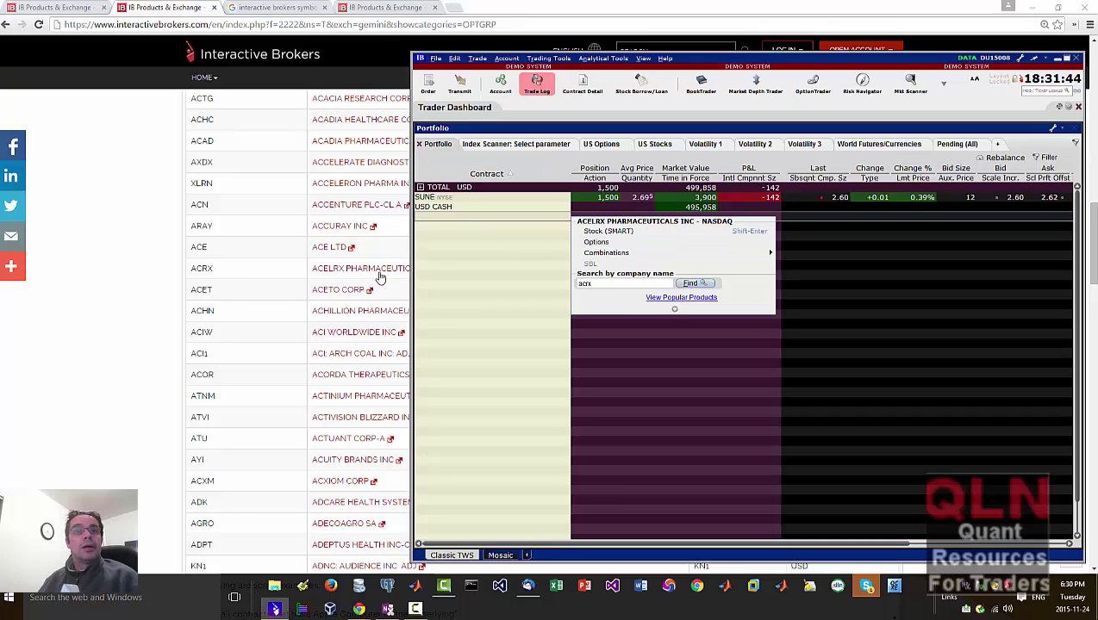
key("Escape")
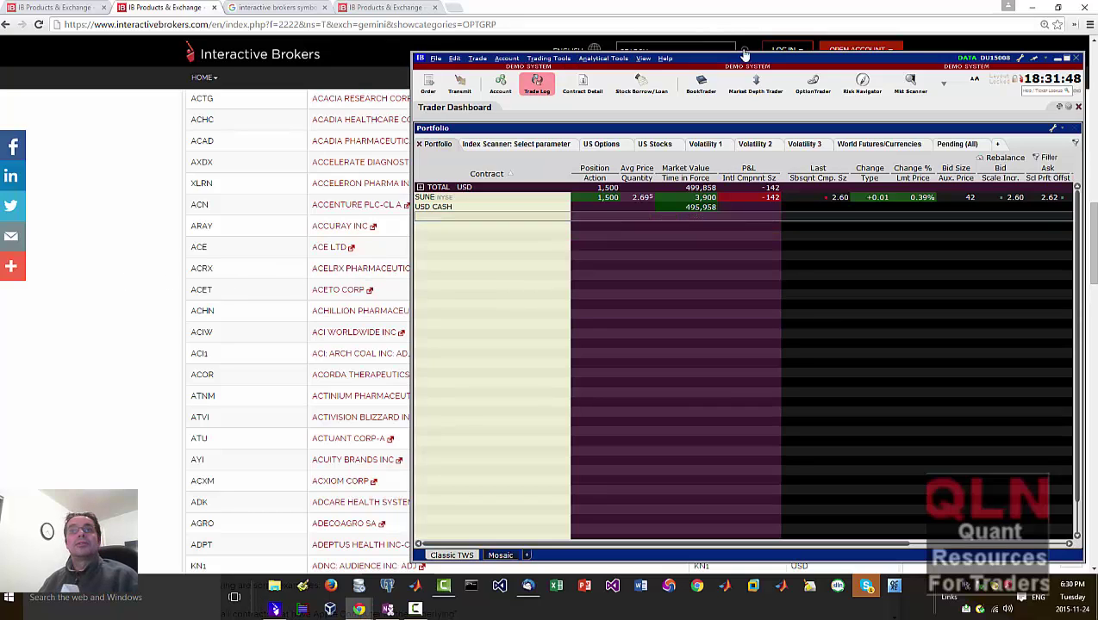
Step: Move the Trader Workstation window further off the product descriptions and review the GEMINI options list on the web page
left_click_drag(963, 62, 988, 62)
left_click(343, 290)
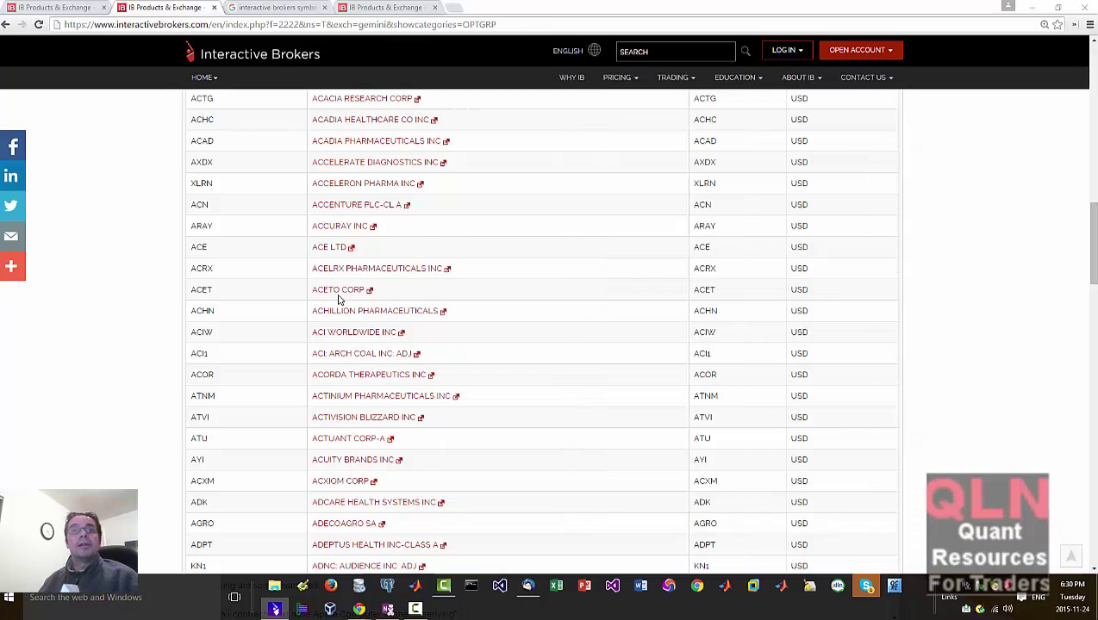
scroll(343, 290, "up", 7)
scroll(343, 290, "up", 2)
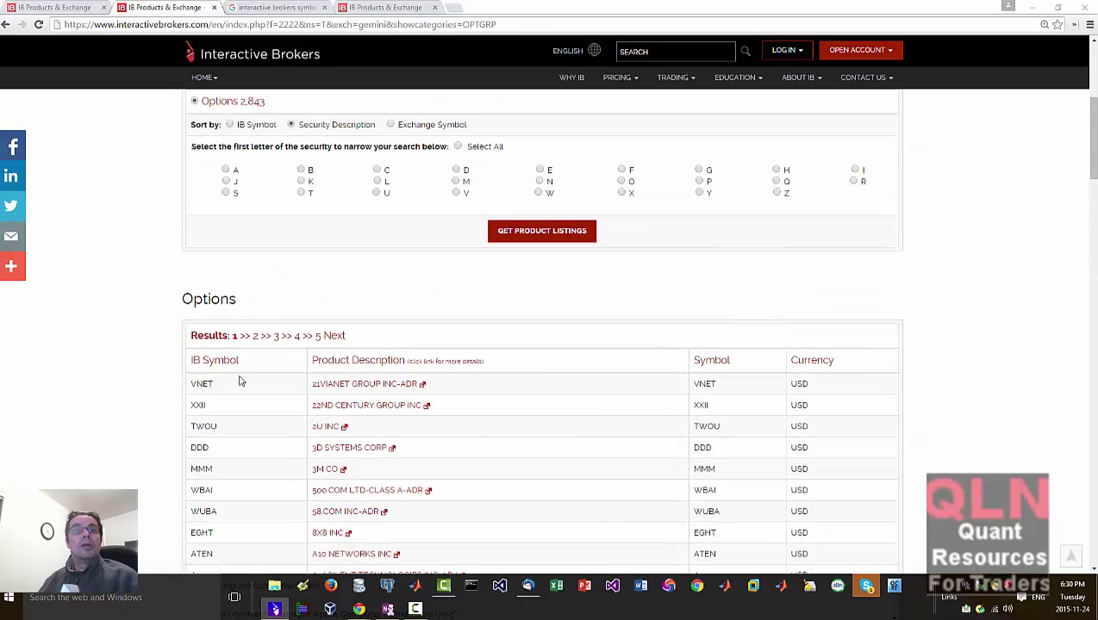
scroll(215, 373, "down", 6)
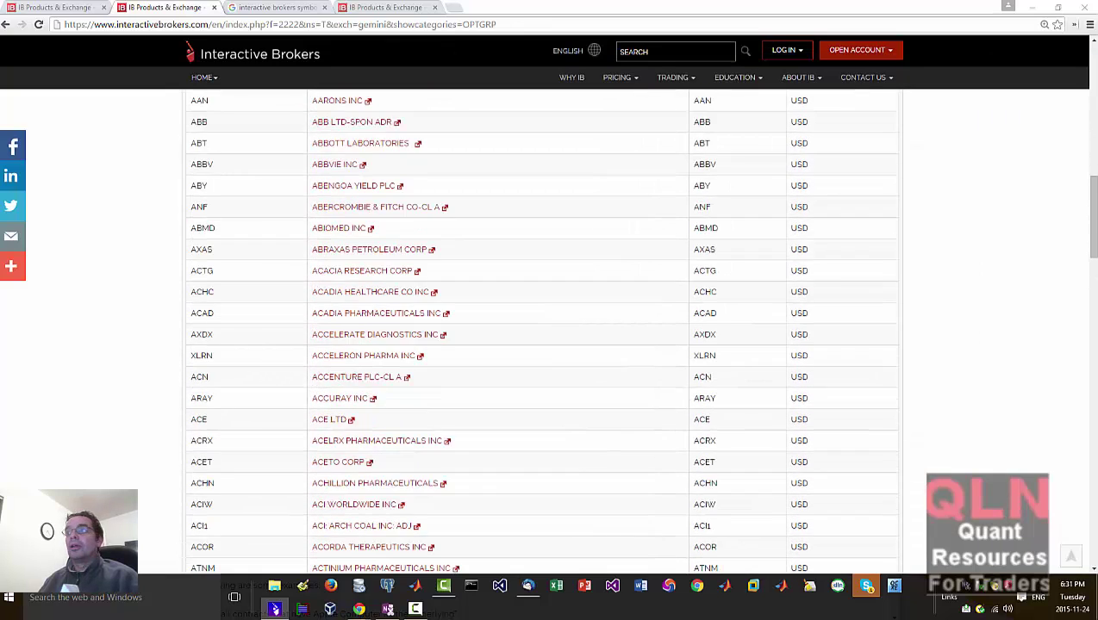
Step: Switch to Trader Workstation and add the ACRX Dec 18 '15 call option with strike 5 to the Portfolio
key("alt+Tab")
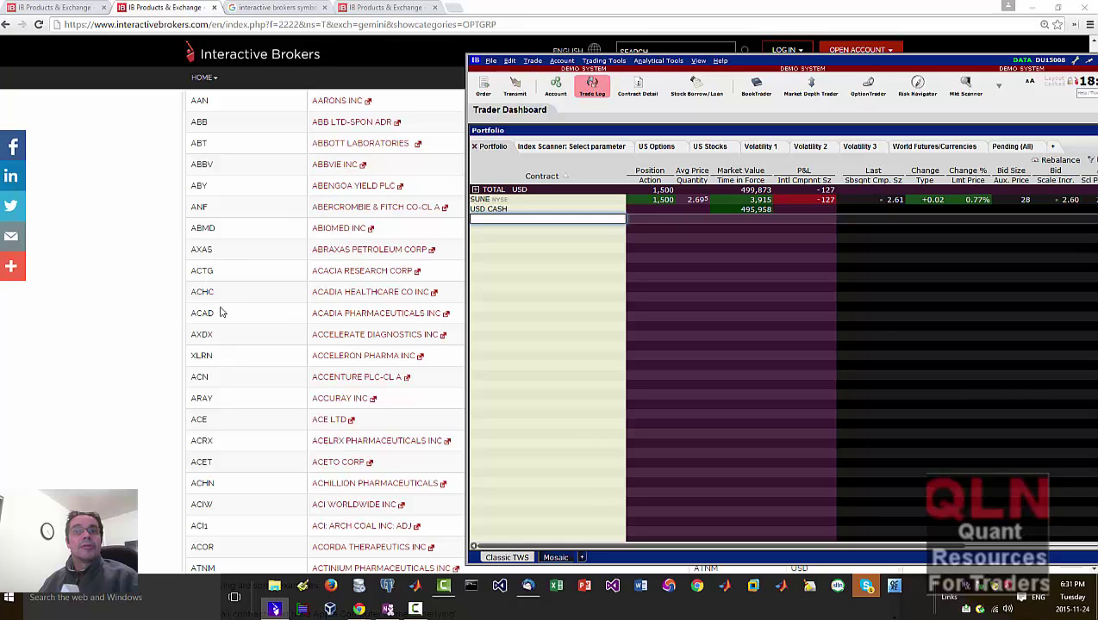
type("a")
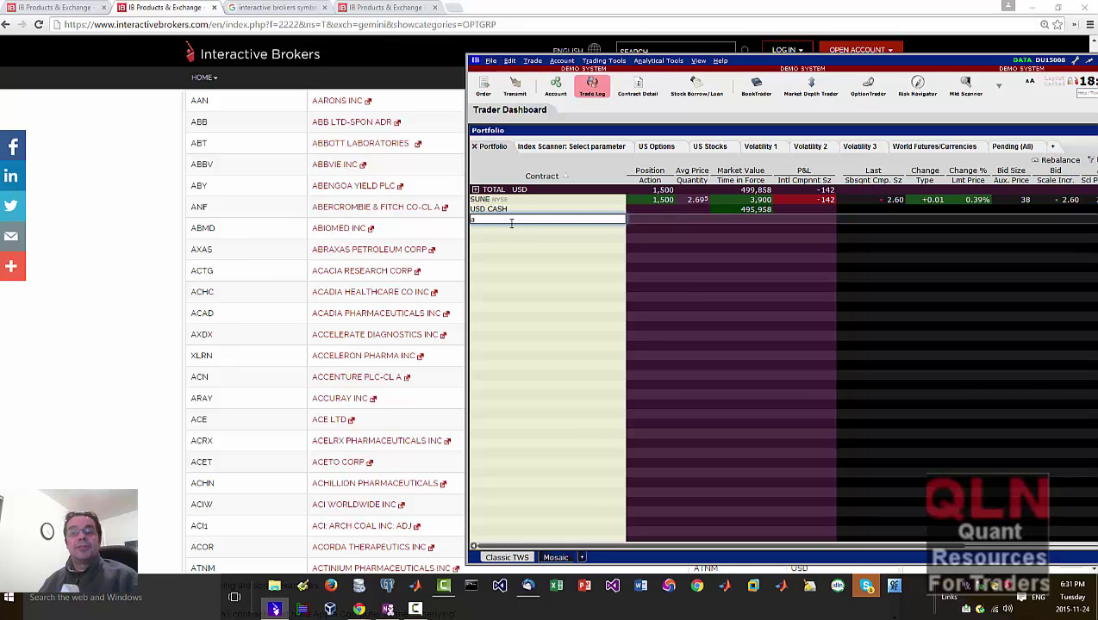
type("crx")
key("Return")
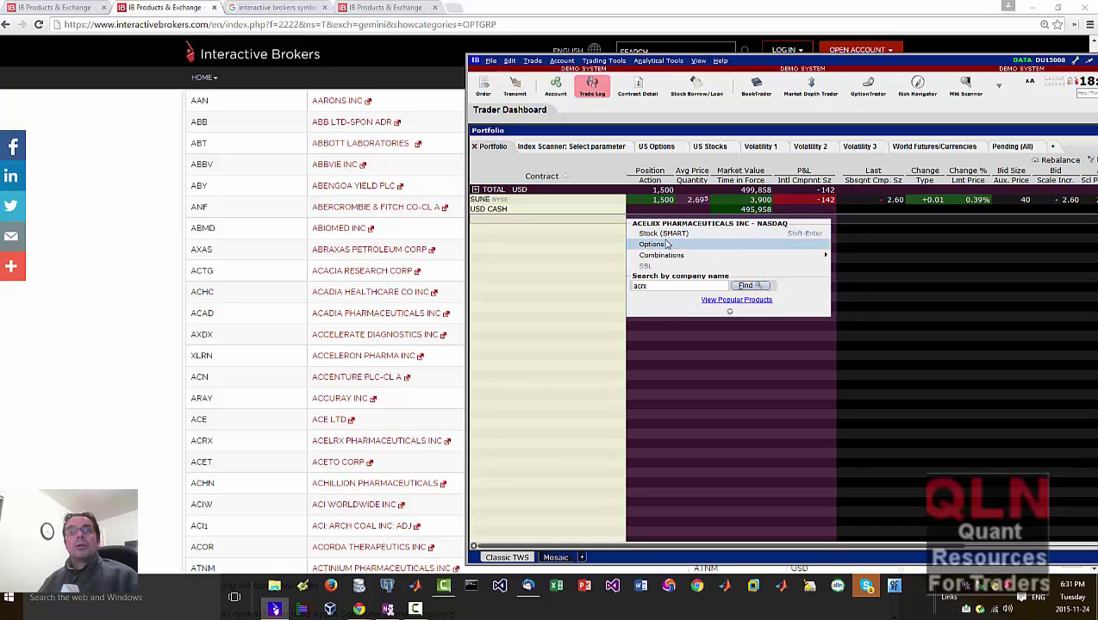
left_click(659, 245)
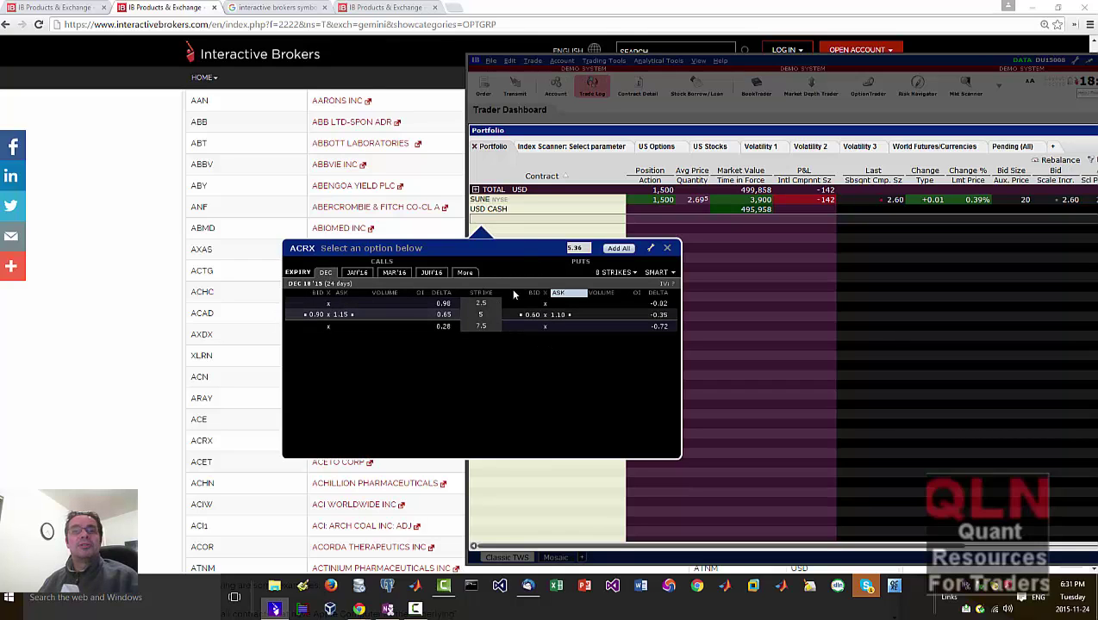
left_click(351, 319)
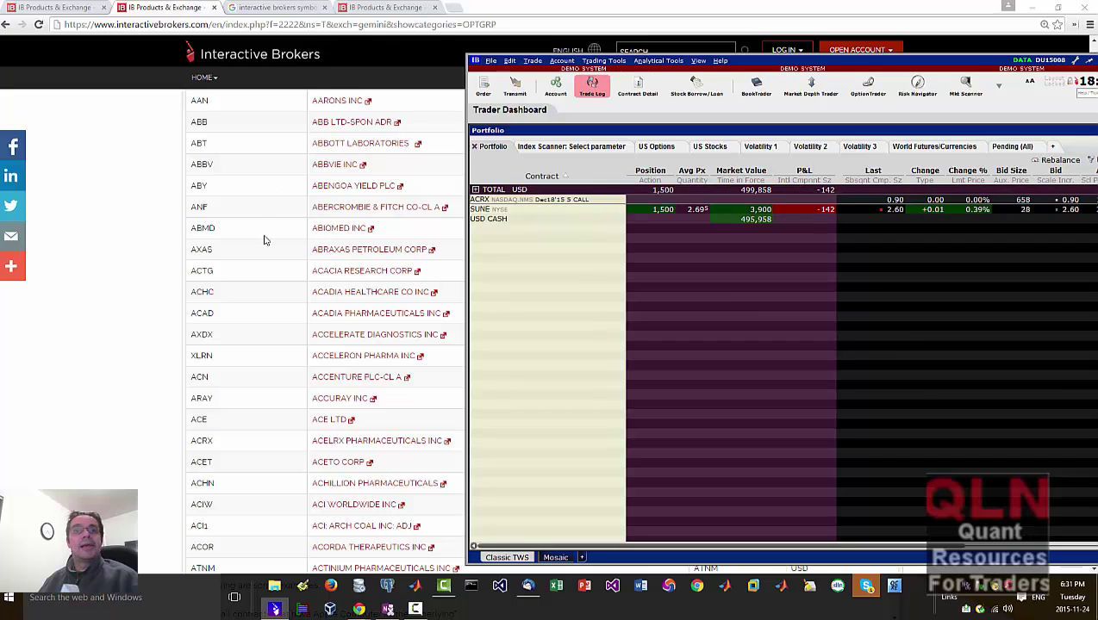
Step: Move the Trader Workstation window off the web page and review the exchange details and directory search of the GEMINI page
scroll(272, 284, "up", 8)
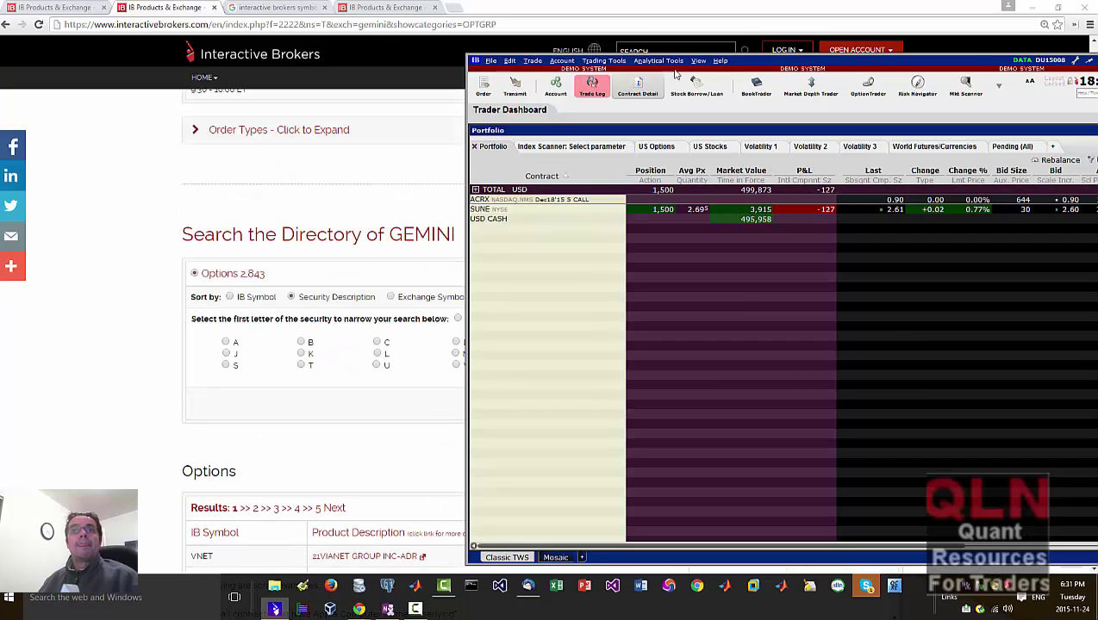
left_click_drag(737, 55, 1097, 55)
scroll(285, 348, "up", 2)
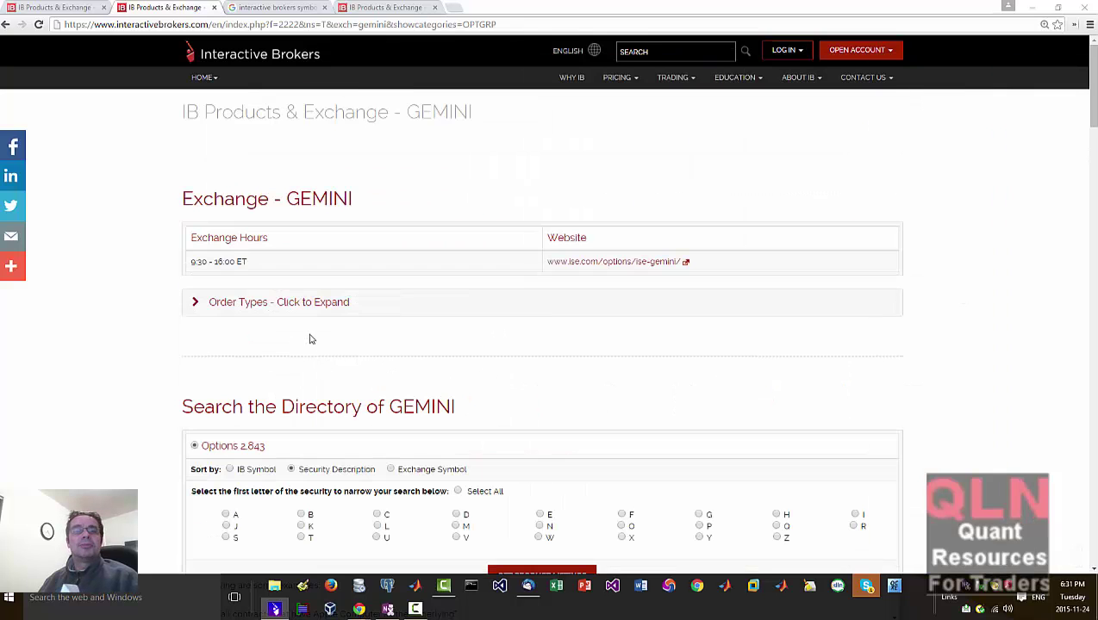
scroll(314, 362, "down", 4)
scroll(319, 379, "up", 4)
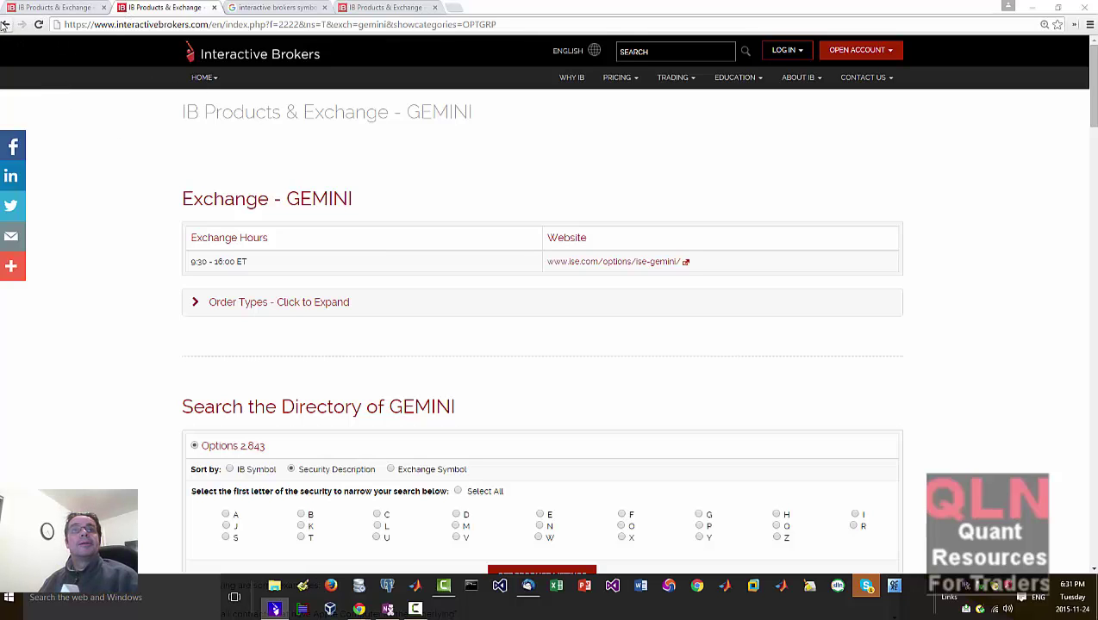
Step: Return to the Product Listings and show the North American futures market centers
left_click(6, 24)
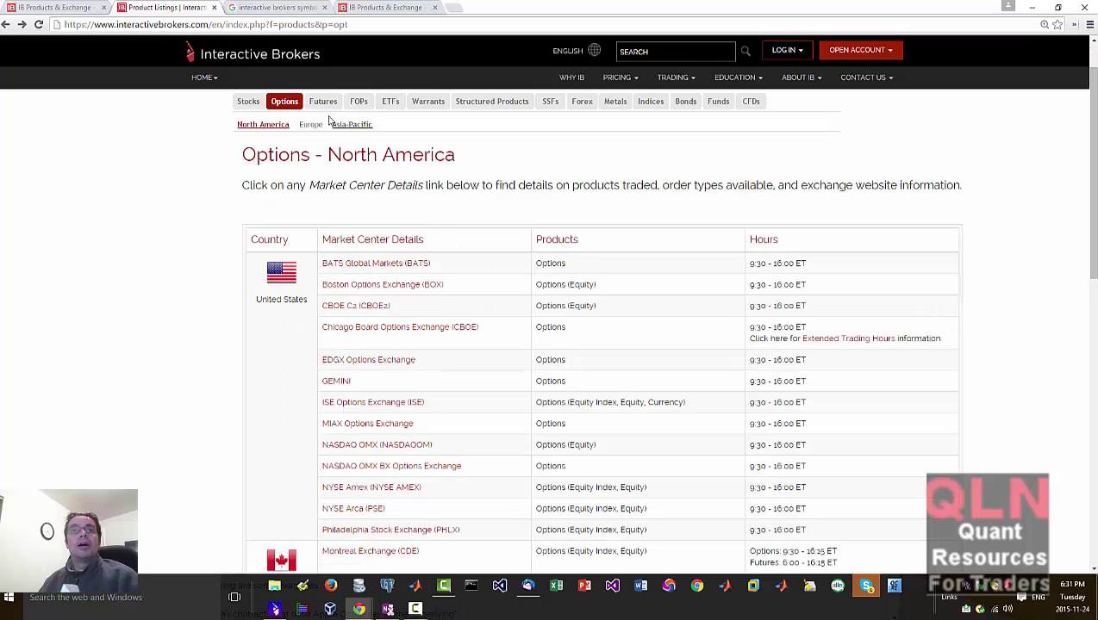
left_click(323, 102)
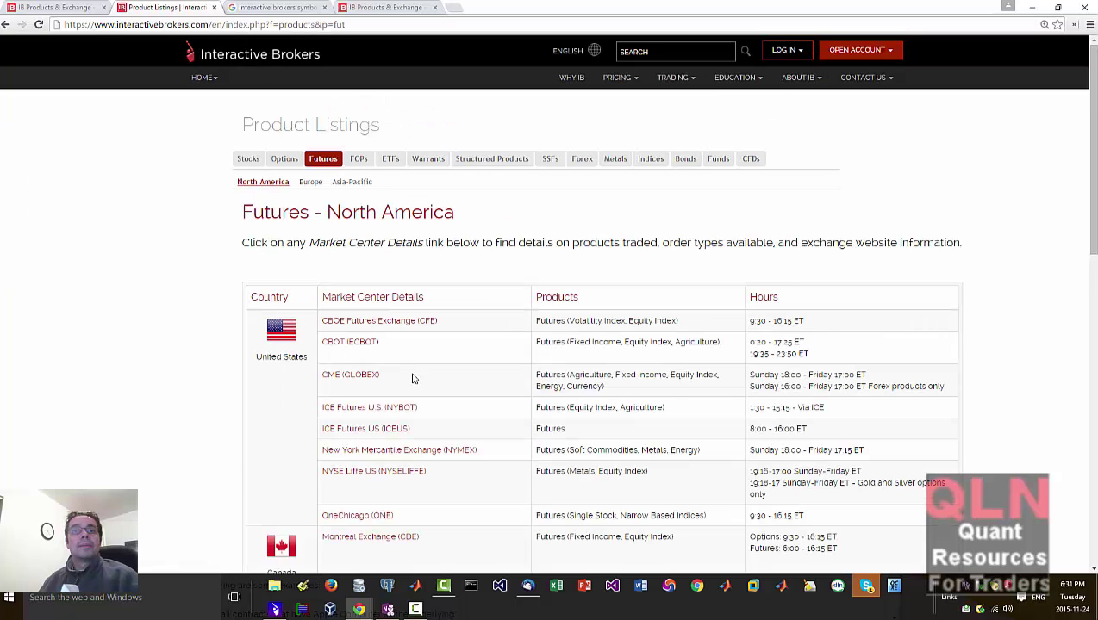
scroll(439, 371, "down", 2)
scroll(444, 367, "up", 1)
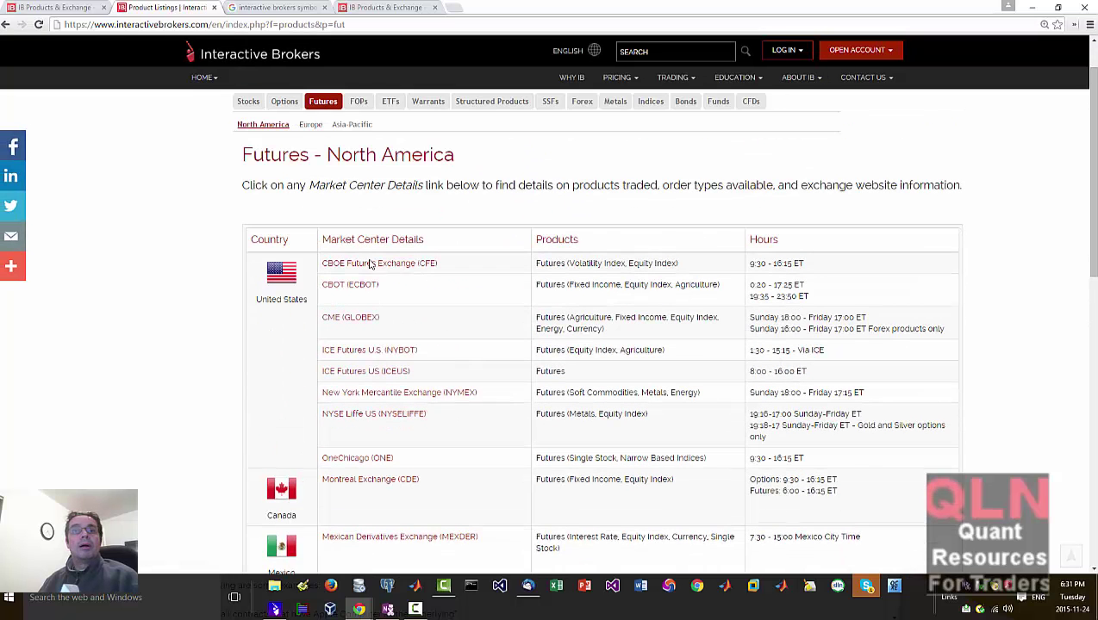
Step: Open the CME (GLOBEX) exchange page and look through the IB symbols in its futures list
left_click(333, 318)
scroll(450, 346, "down", 7)
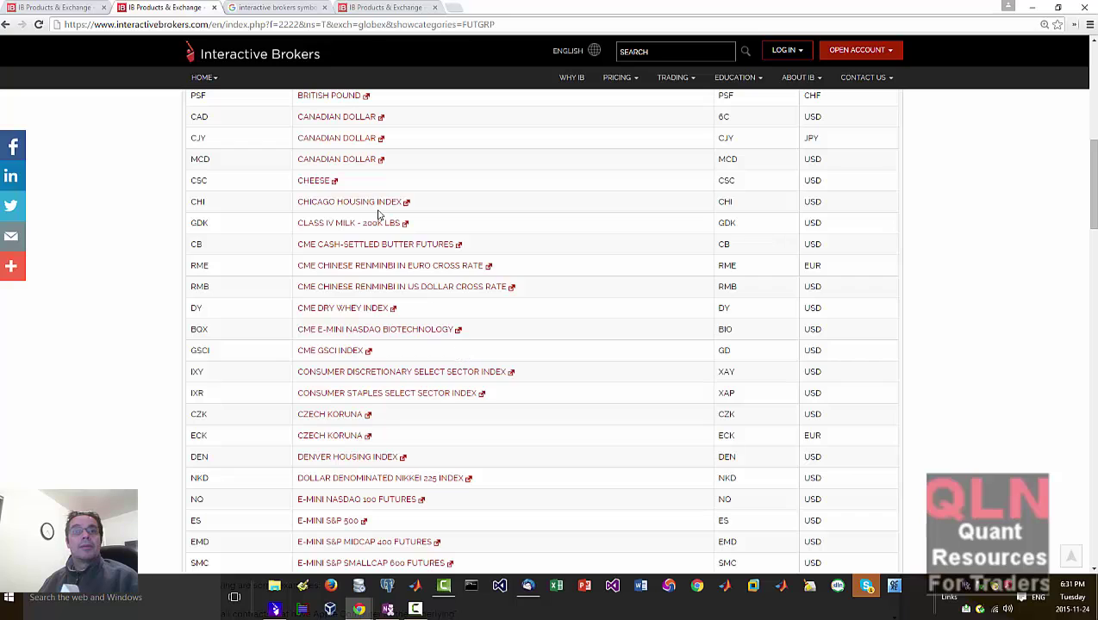
scroll(287, 271, "up", 1)
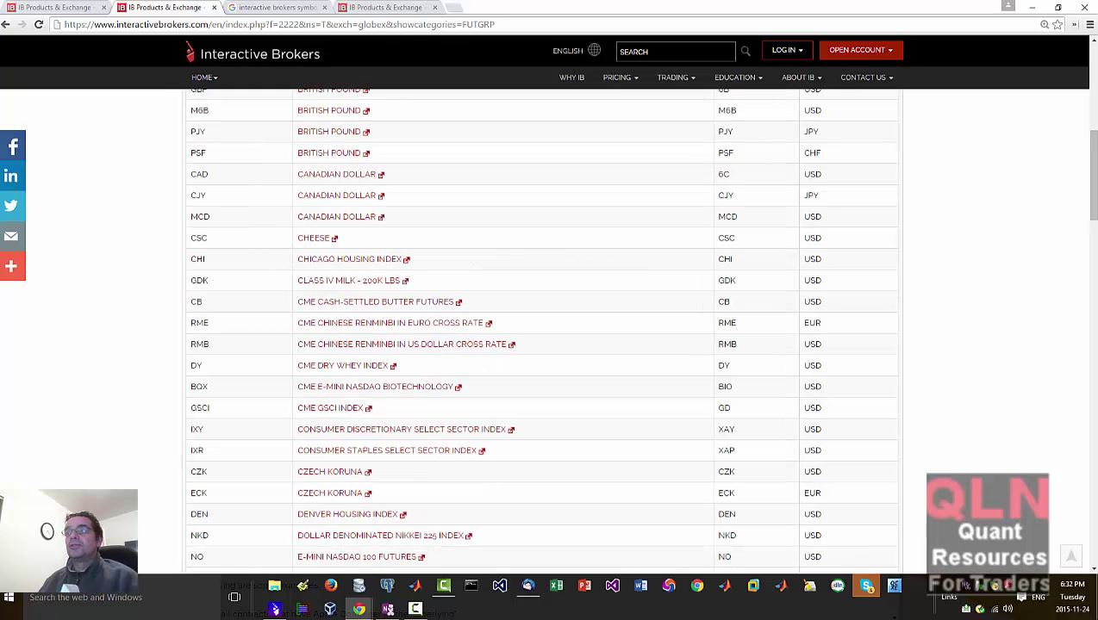
Step: Bring the Trader Workstation window back beside the symbol list and add the CSC Cheese - GLOBEX index to the Portfolio
left_click_drag(1097, 62, 787, 71)
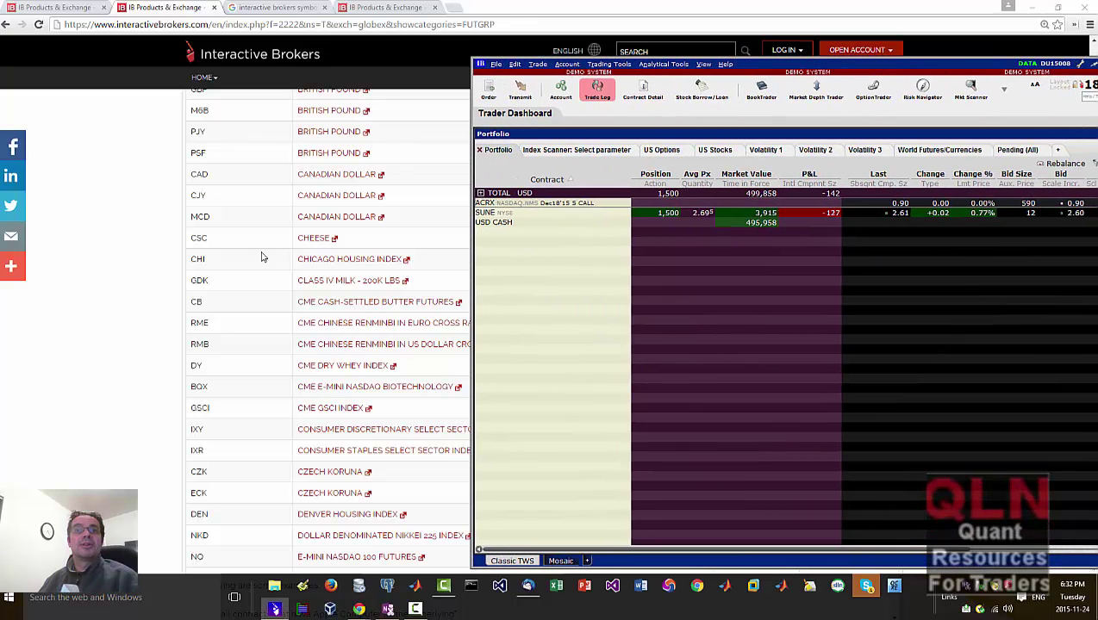
left_click(507, 231)
type("CSC")
key("Return")
mouse_move(730, 259)
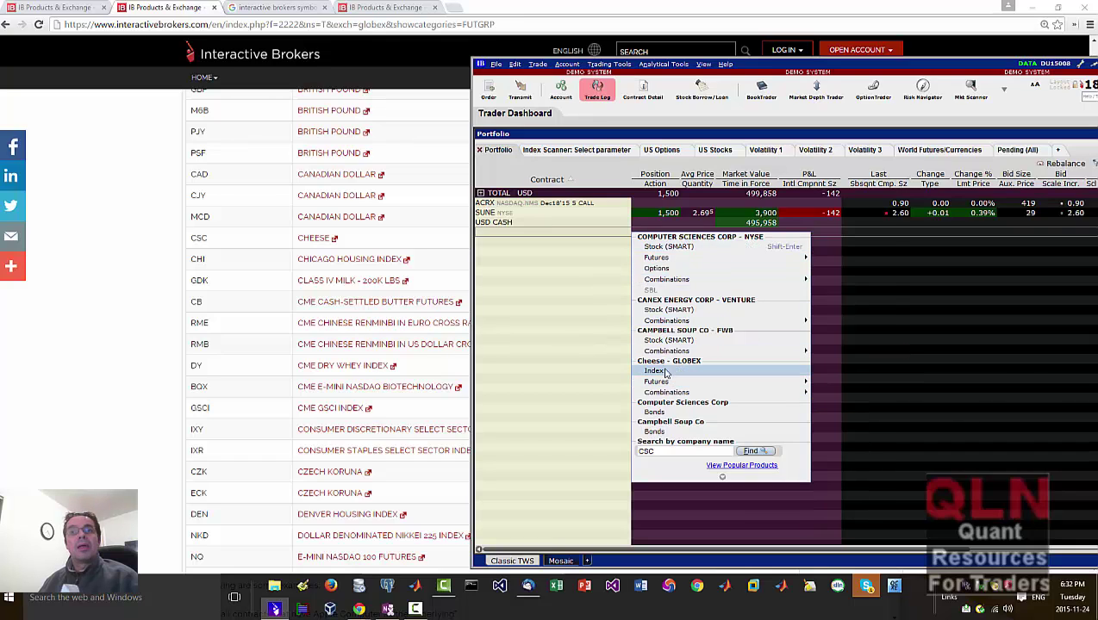
mouse_move(678, 386)
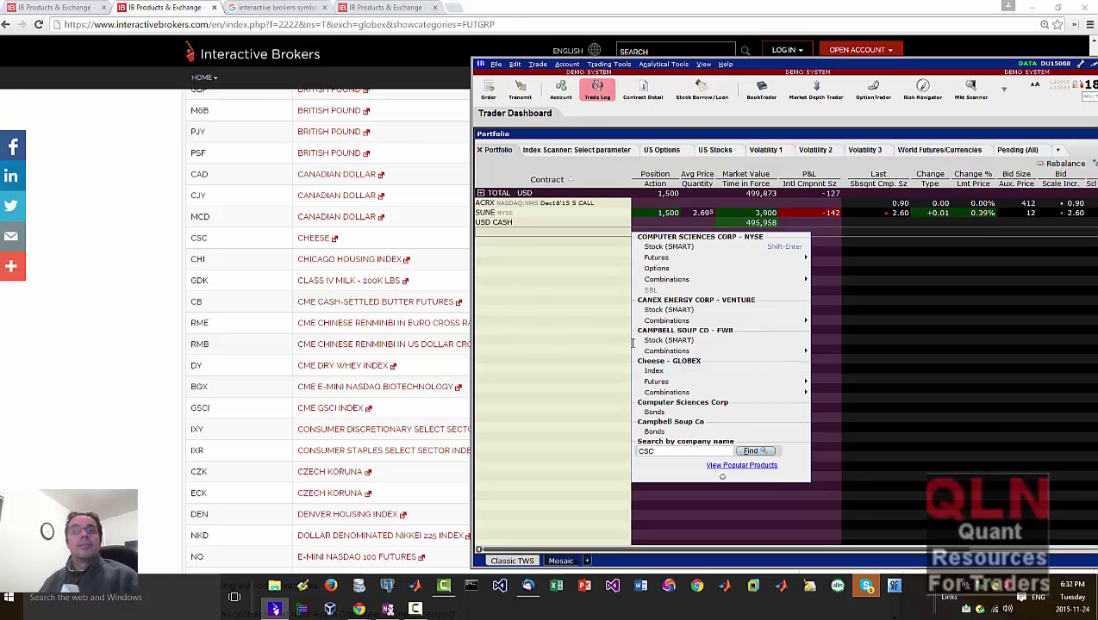
left_click(688, 372)
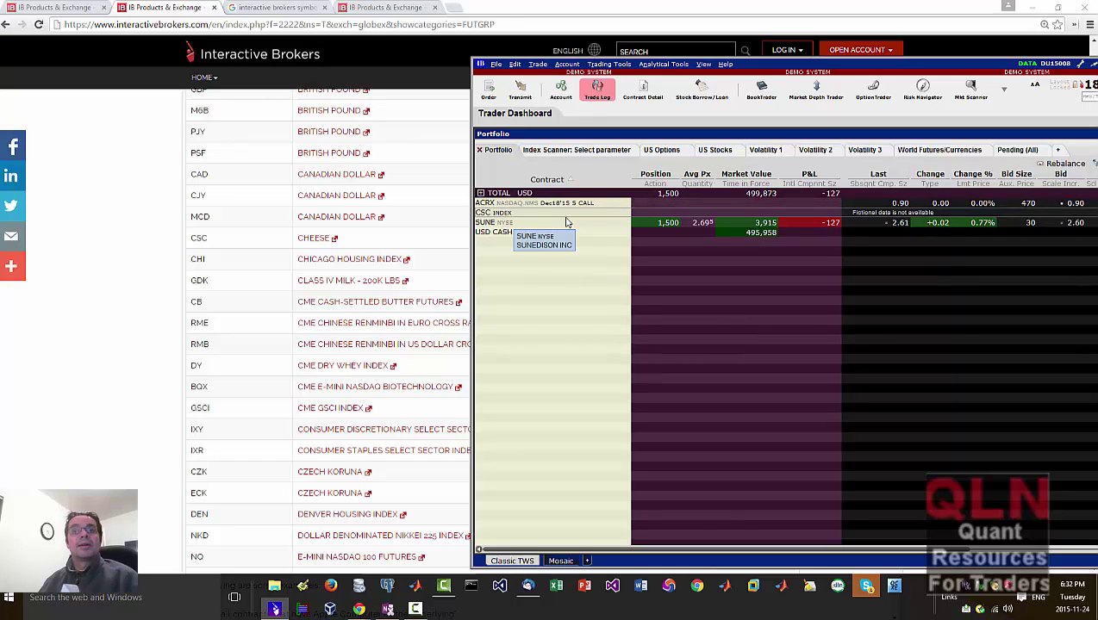
Step: Add the March 2016 future of CSC, Computer Sciences Corp - NYSE, to the Portfolio
left_click(511, 268)
type("CSC")
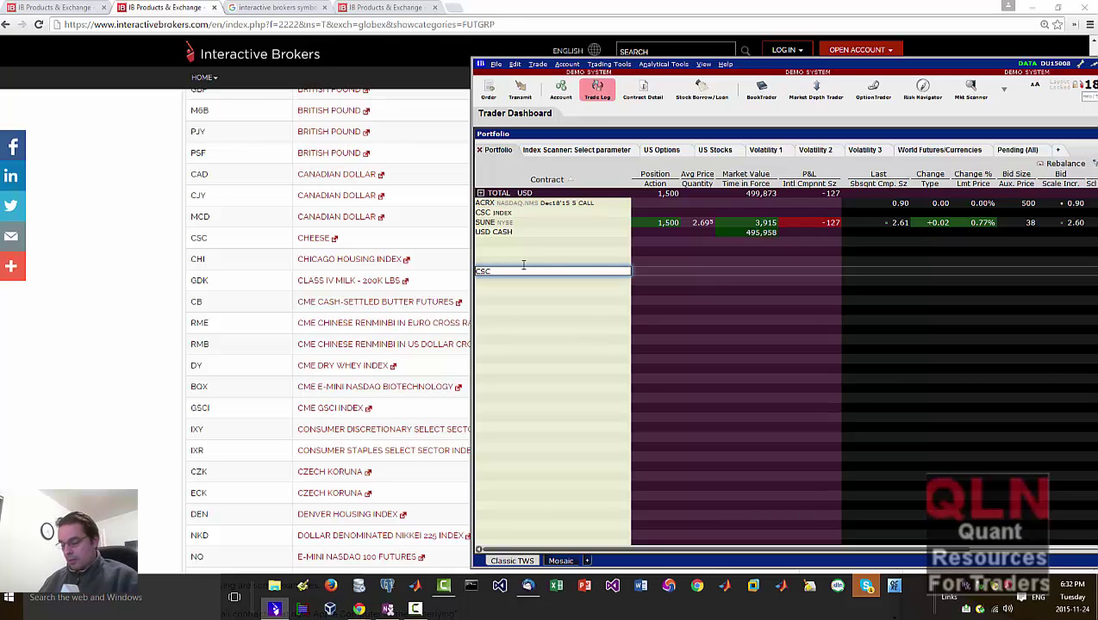
key("Return")
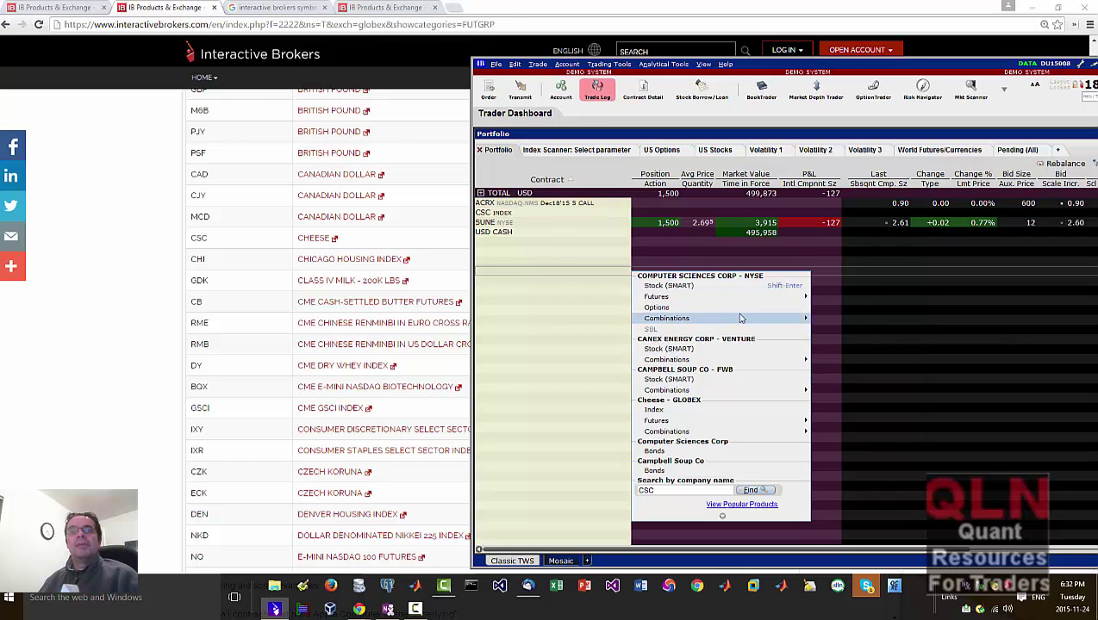
mouse_move(767, 297)
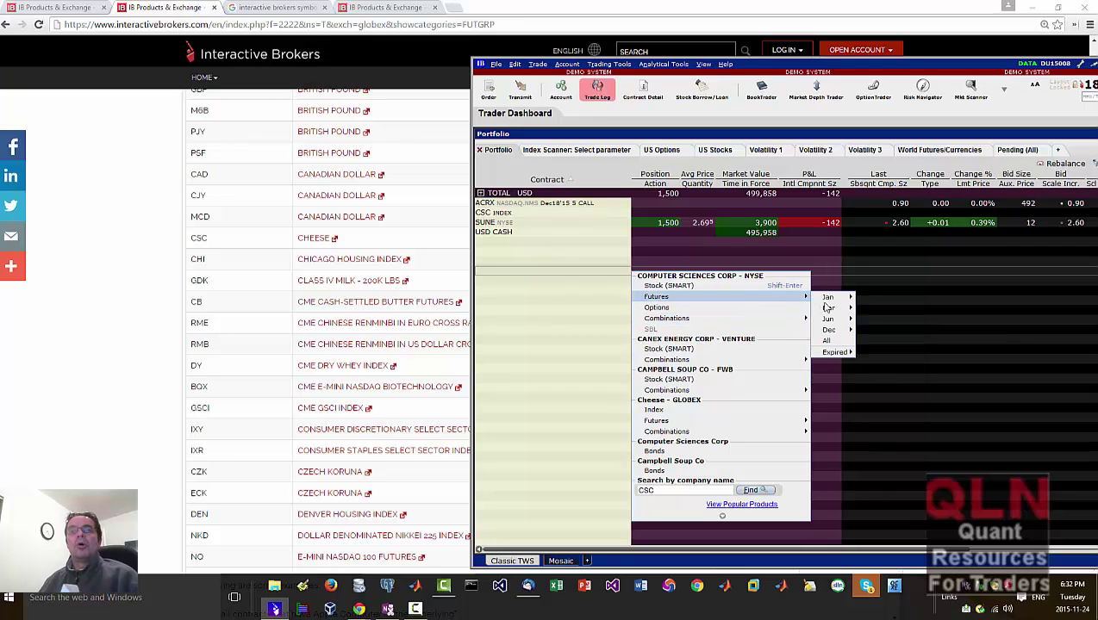
mouse_move(829, 308)
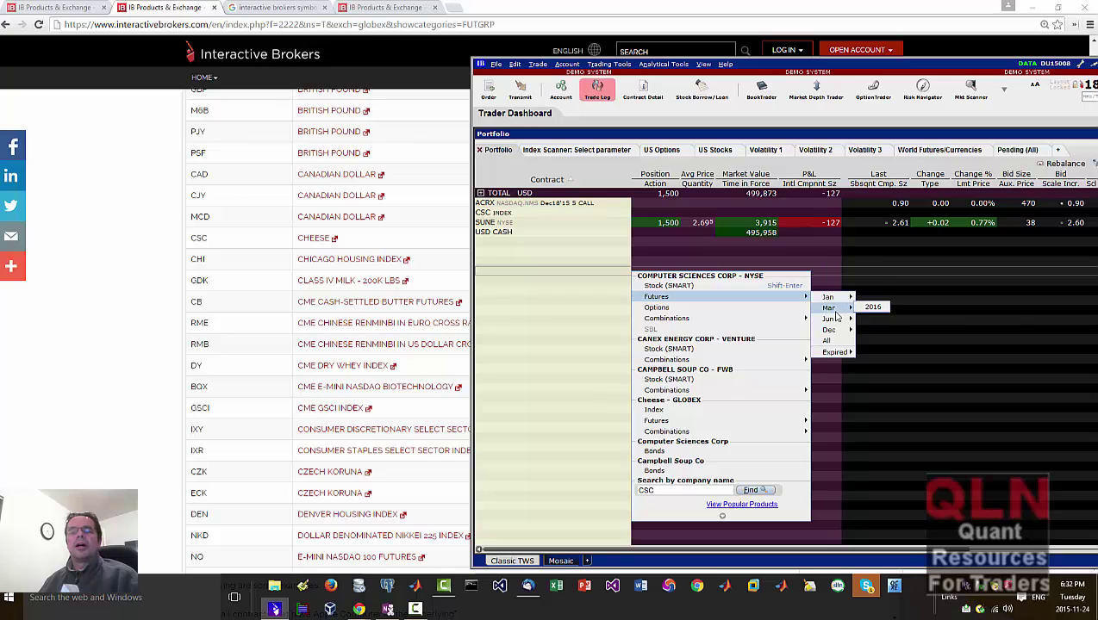
left_click(875, 307)
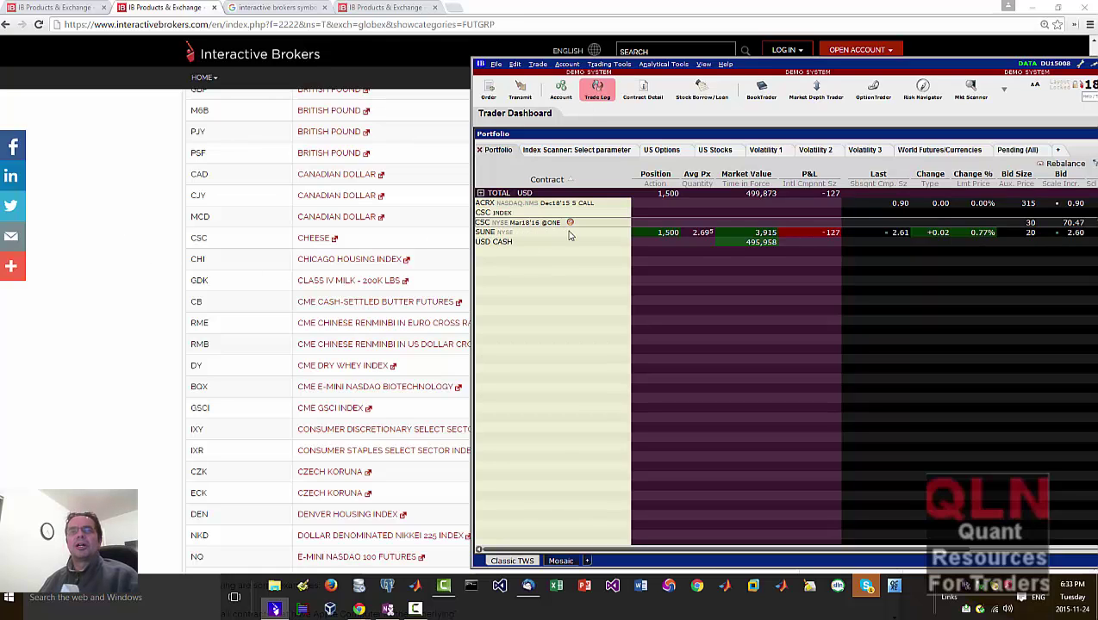
Step: Move the Trader Workstation window off the CME (GLOBEX) page and return to the North American futures listings
scroll(130, 222, "up", 6)
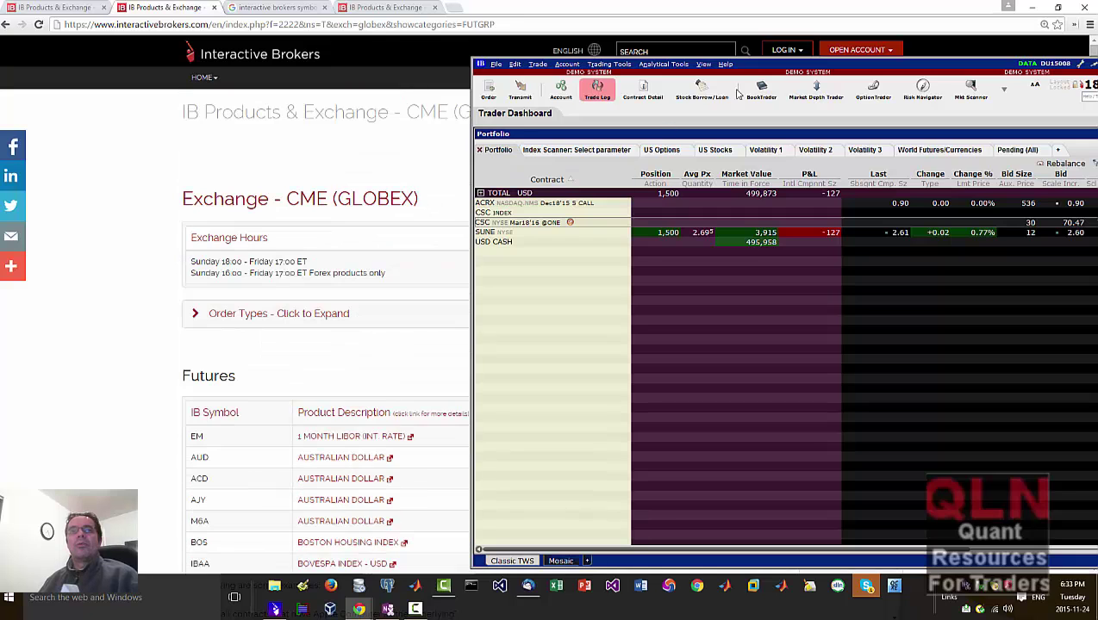
left_click_drag(815, 71, 1096, 77)
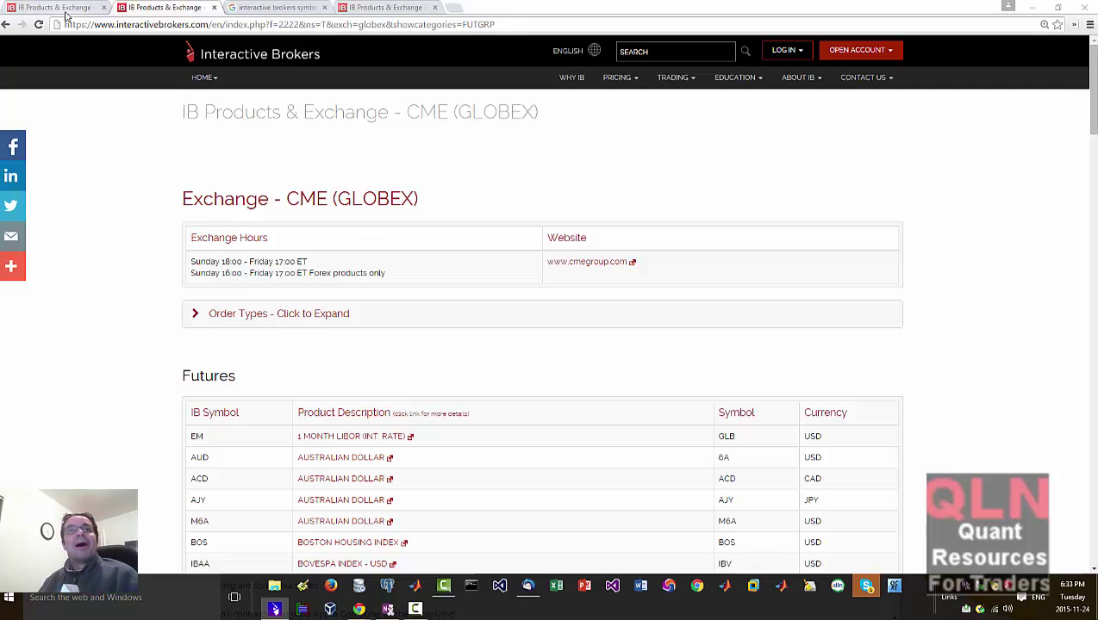
left_click(6, 24)
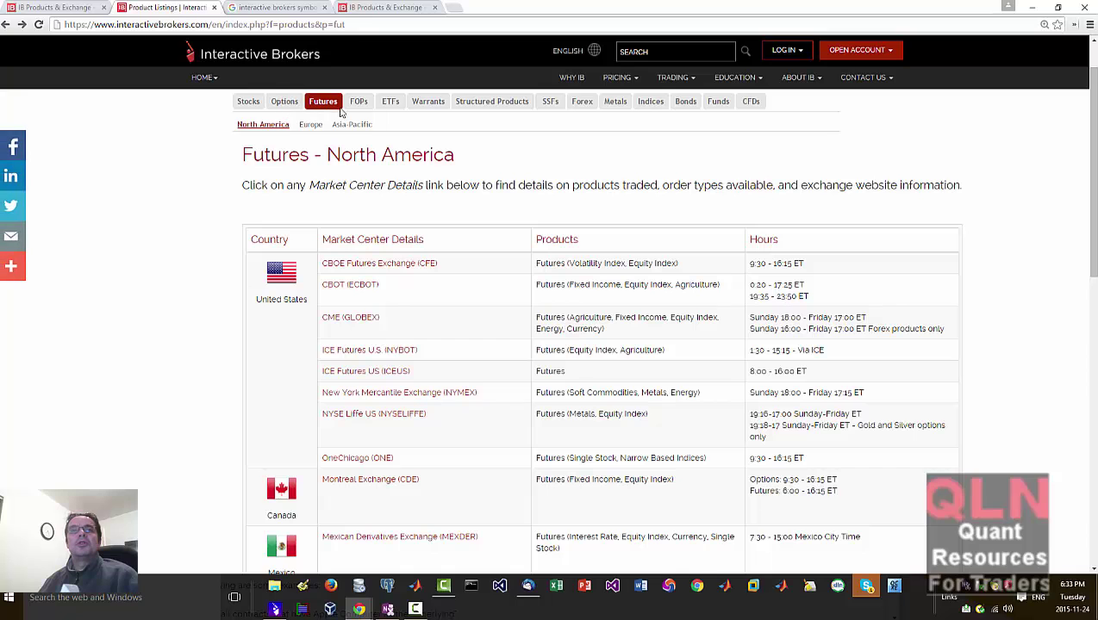
Step: Show the North American ETF market centers and look through the NYSE Arca (ARCA) list of ETF symbols
left_click(392, 102)
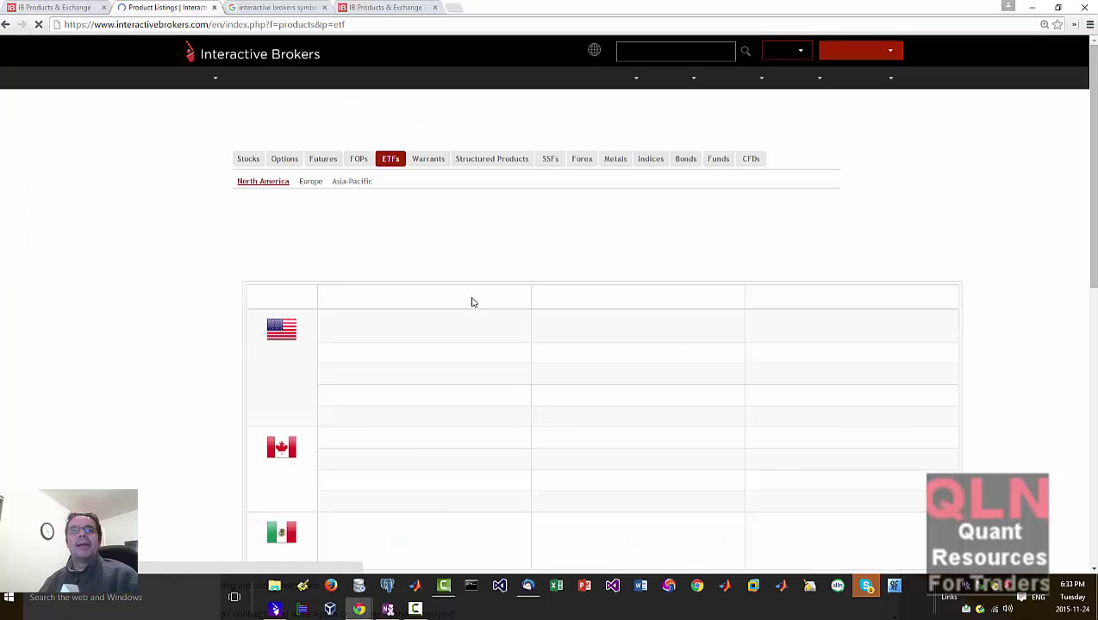
scroll(491, 344, "down", 2)
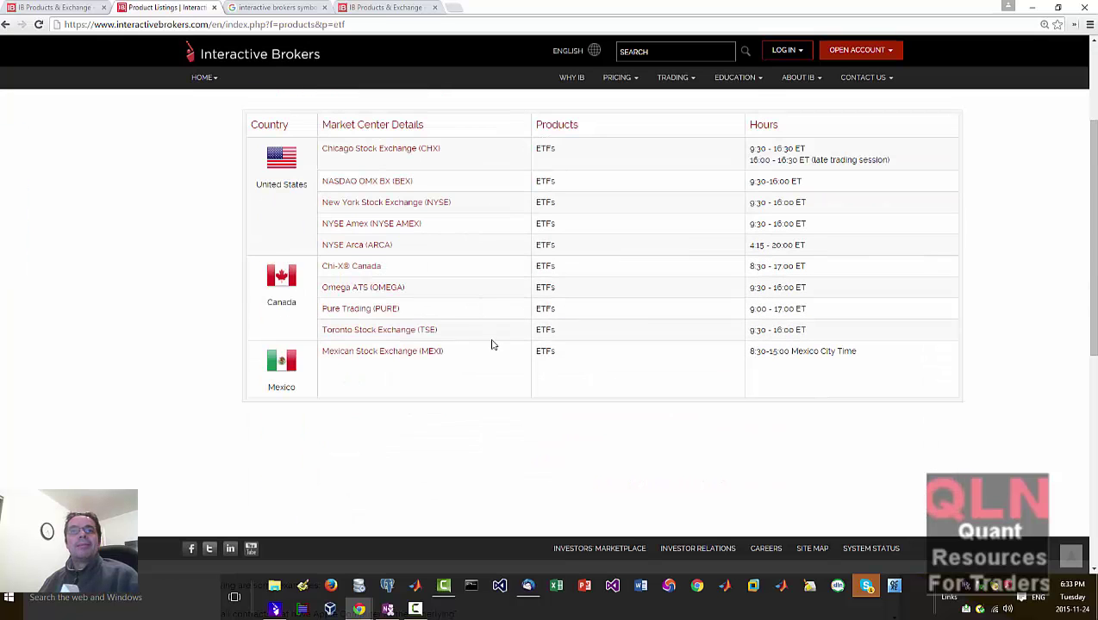
left_click(332, 250)
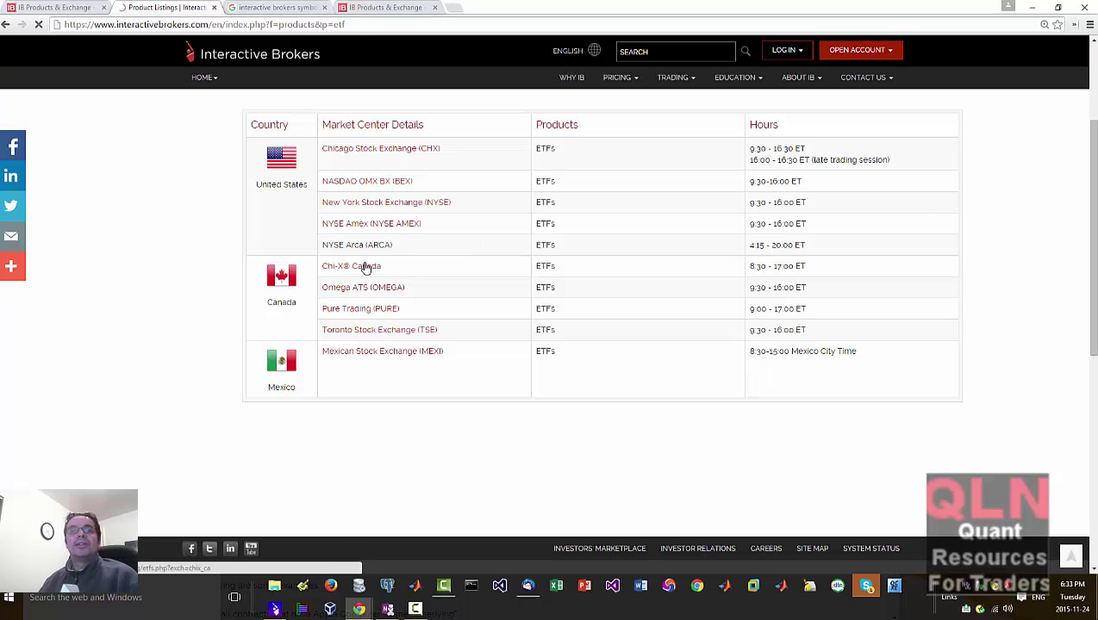
scroll(361, 358, "down", 5)
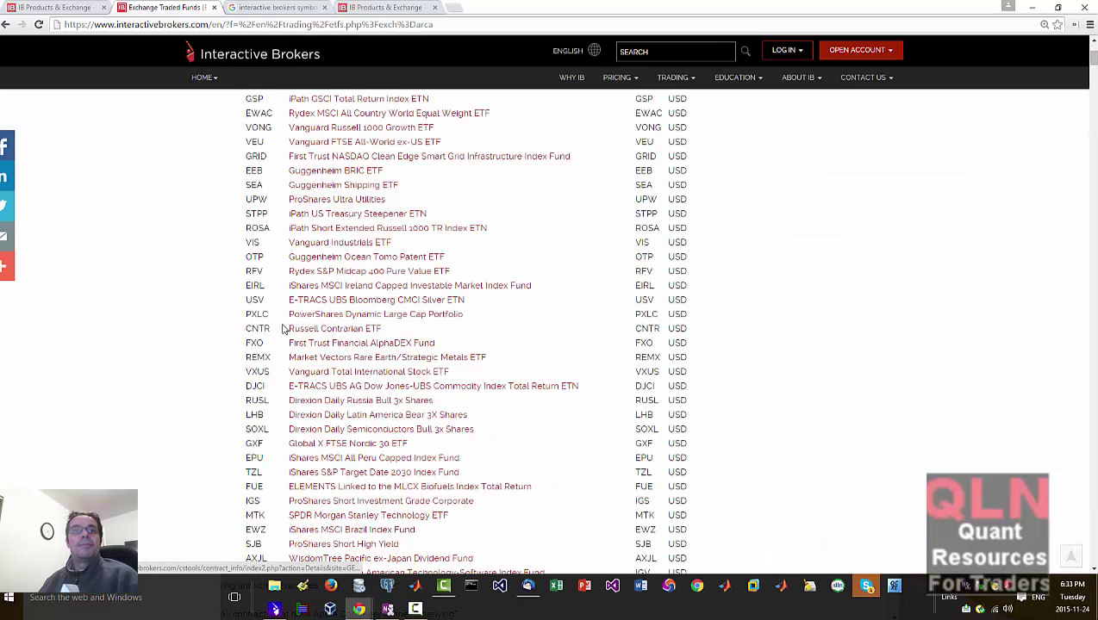
Step: Switch to Trader Workstation, enter the symbol OTP in a new Portfolio row and search for it by company name
left_click(274, 609)
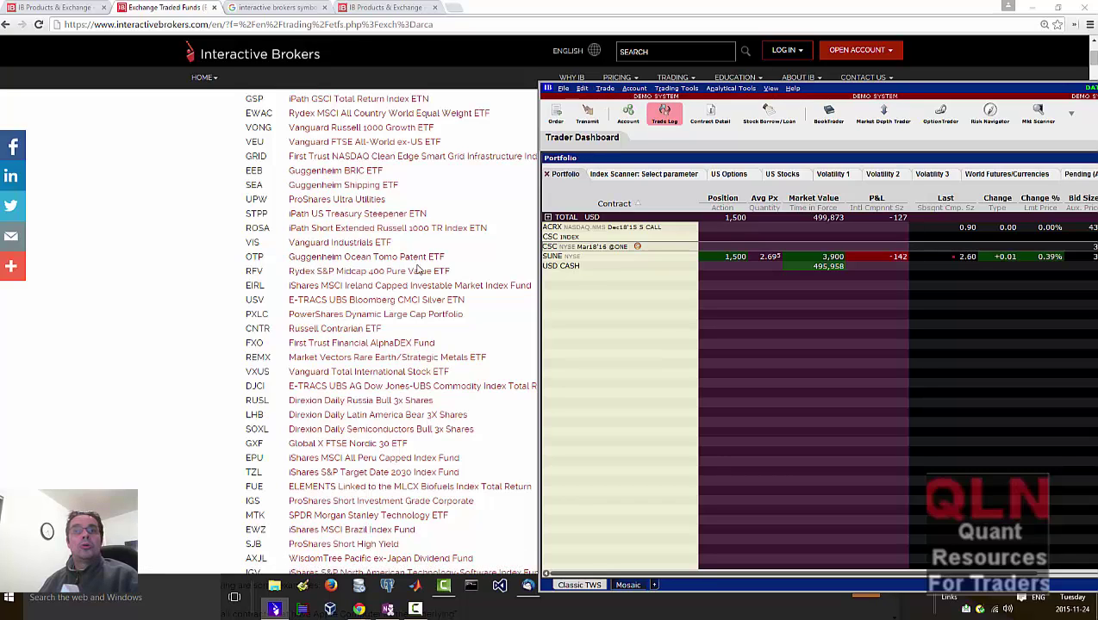
left_click(553, 275)
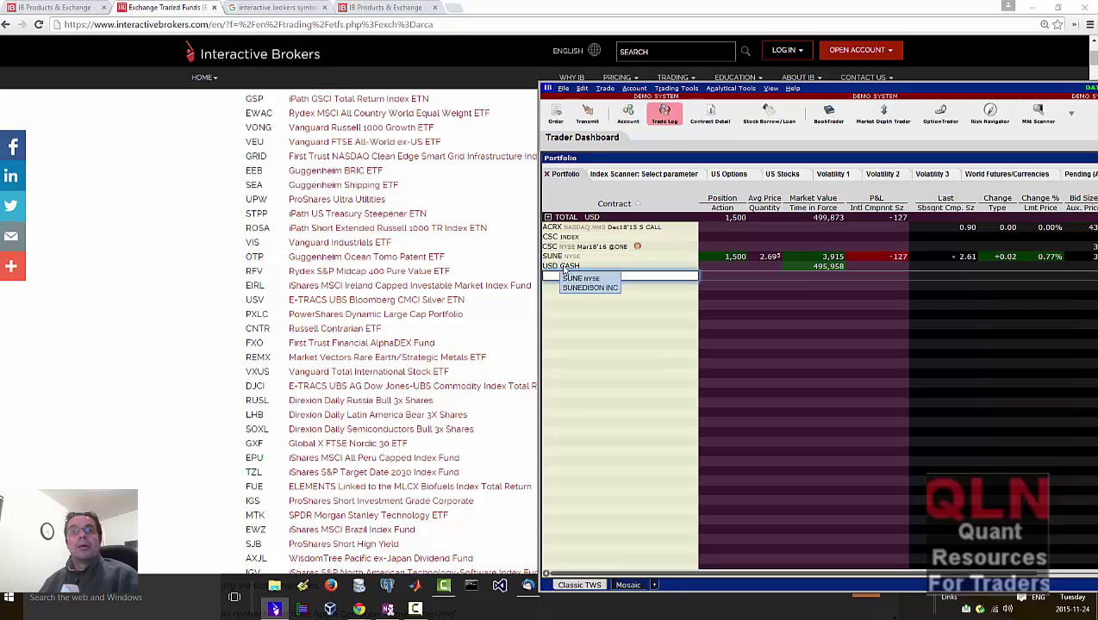
type("c")
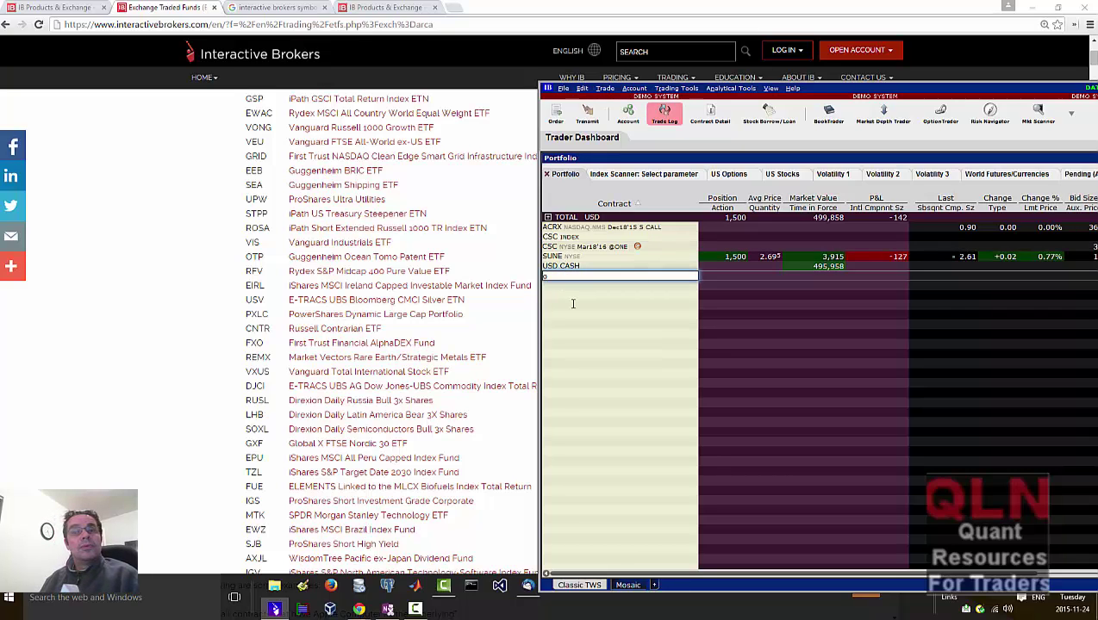
type("Lp")
key("Return")
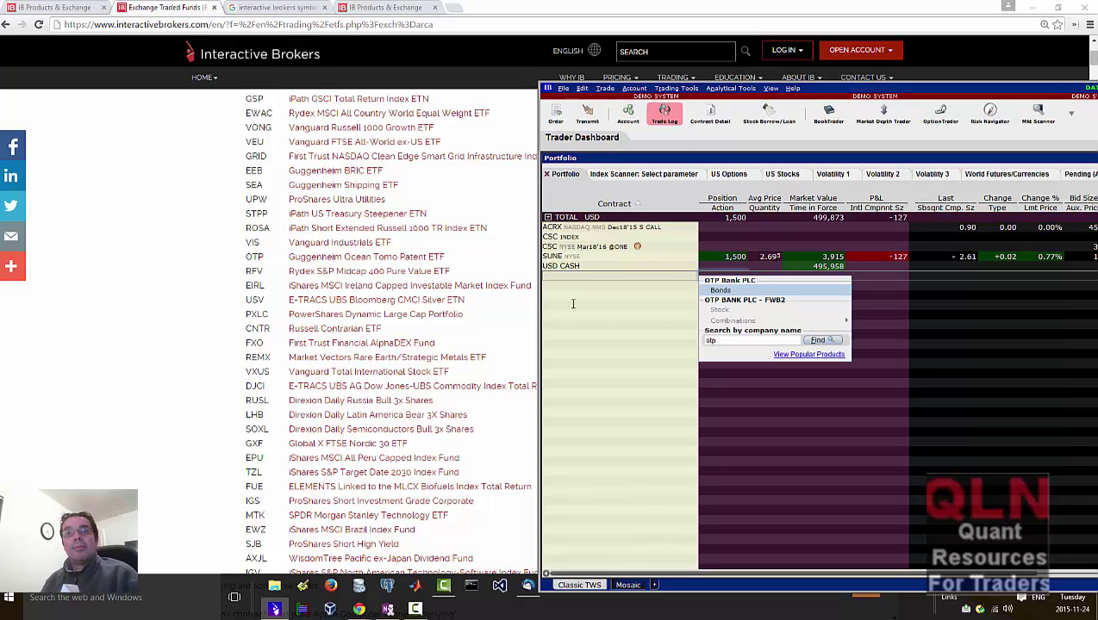
mouse_move(731, 324)
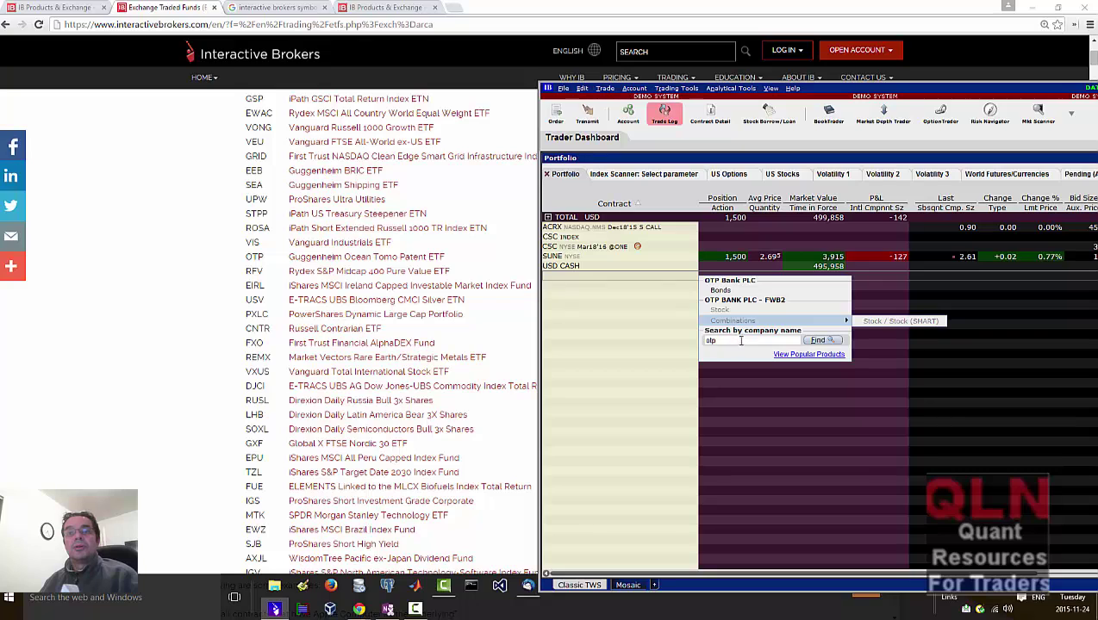
left_click(819, 340)
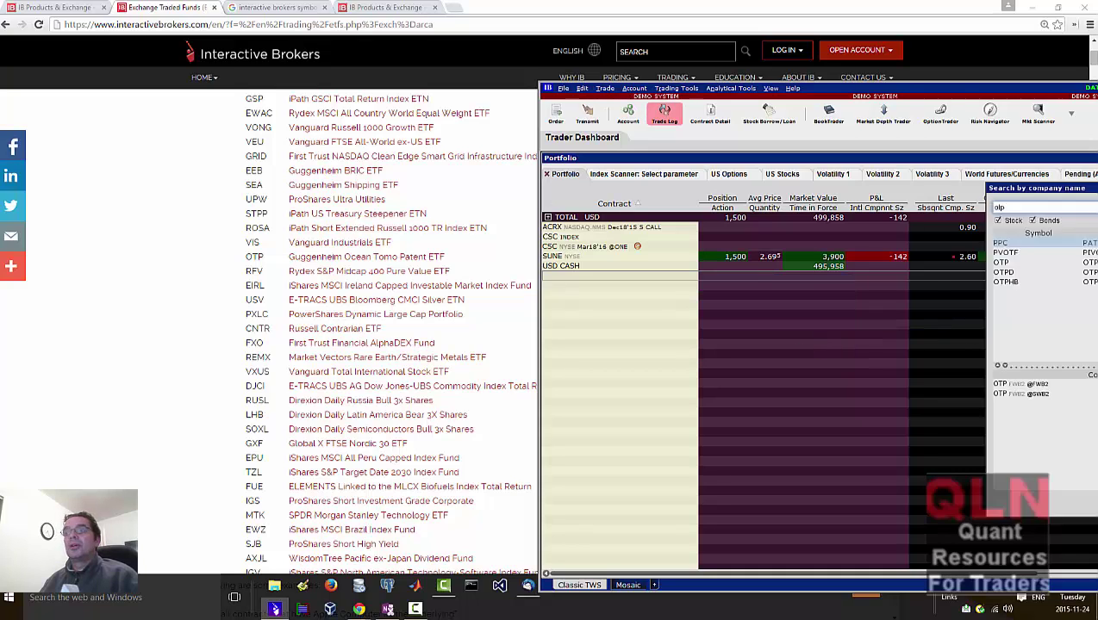
Step: Check the company-name results for OTP, cancel the search and return to the North American ETF listings in the browser
left_click_drag(485, 184, 353, 168)
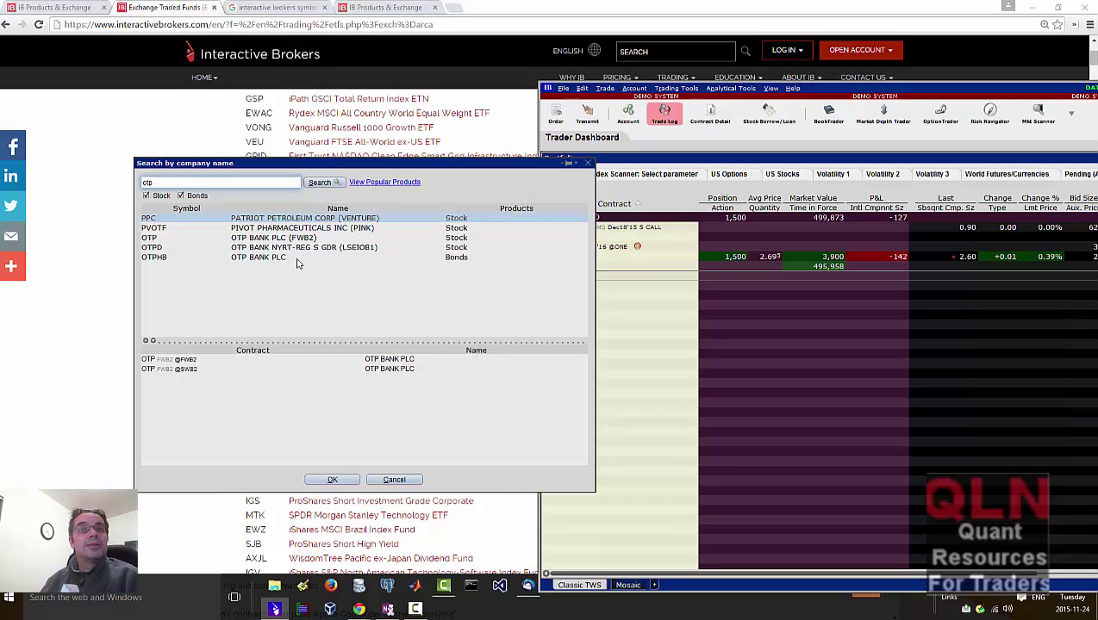
left_click(394, 480)
scroll(199, 274, "up", 5)
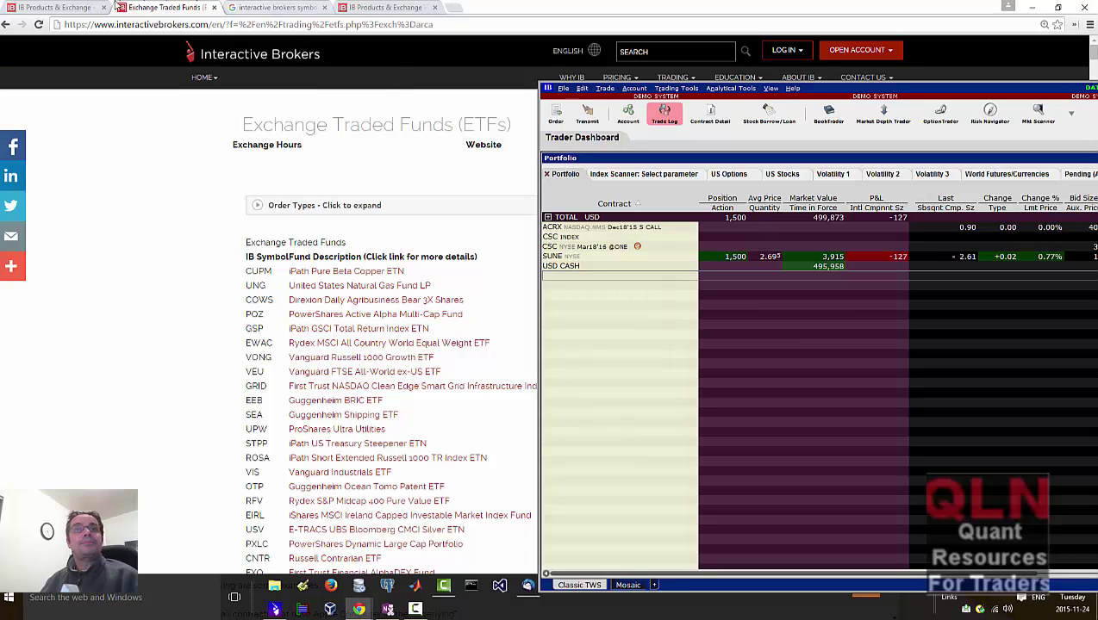
left_click(7, 26)
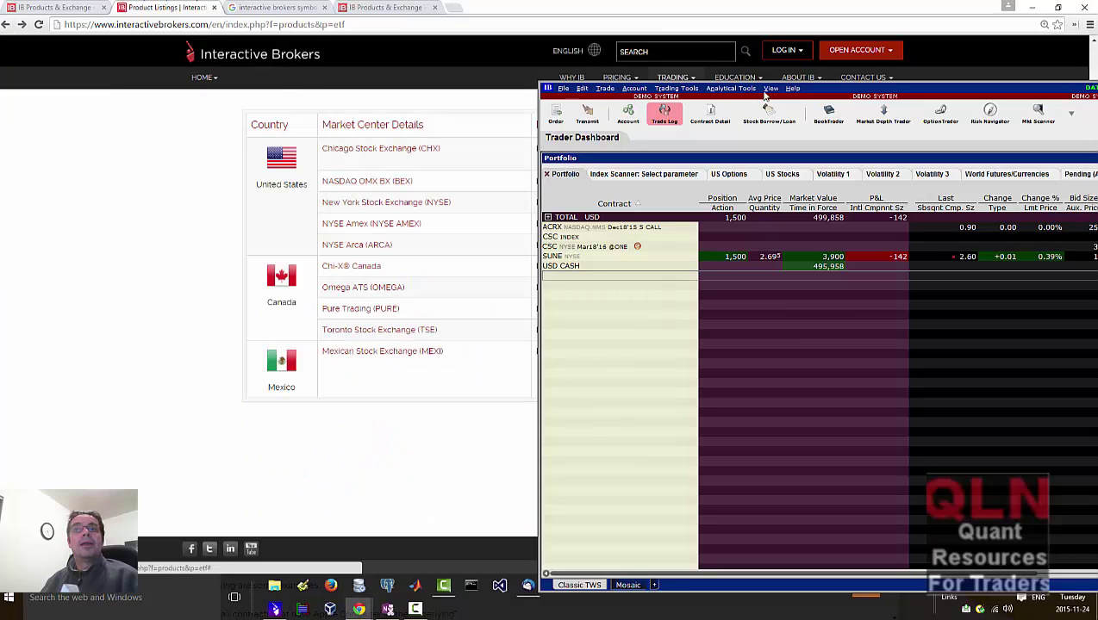
Step: Browse the product listings through Warrants to Forex, open the IDEAL FX market center and look through its currency pair symbols
left_click(867, 586)
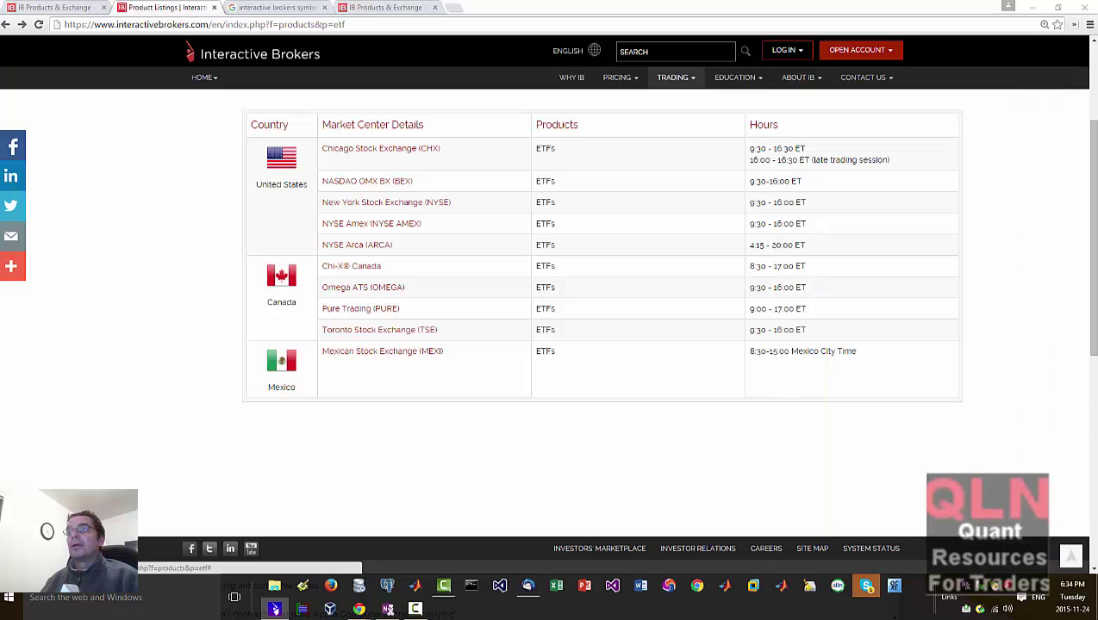
scroll(395, 134, "up", 2)
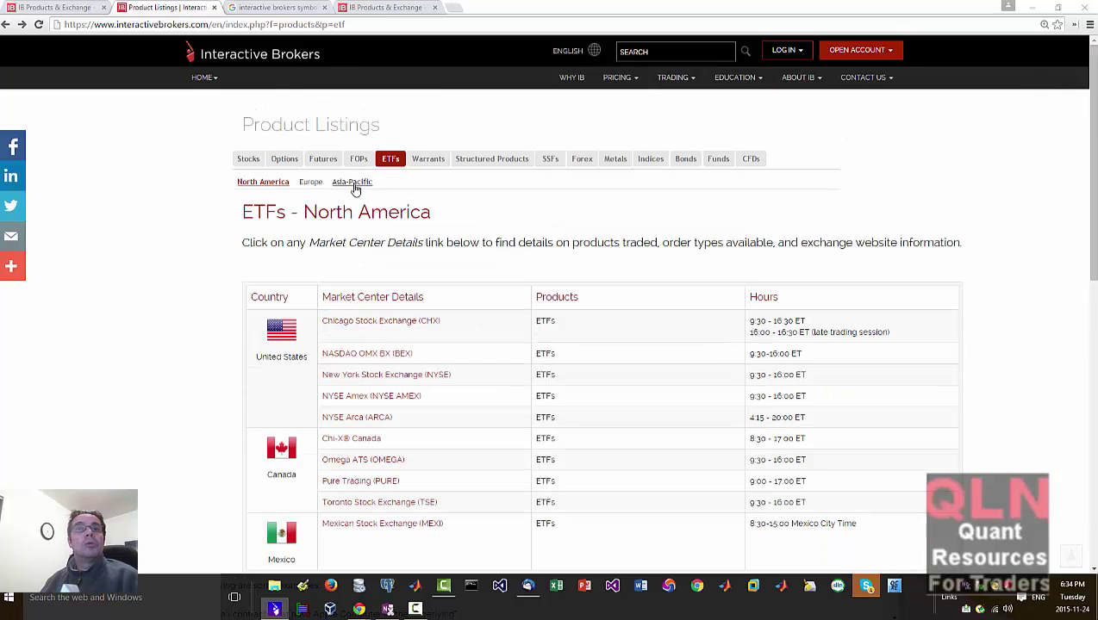
left_click(439, 168)
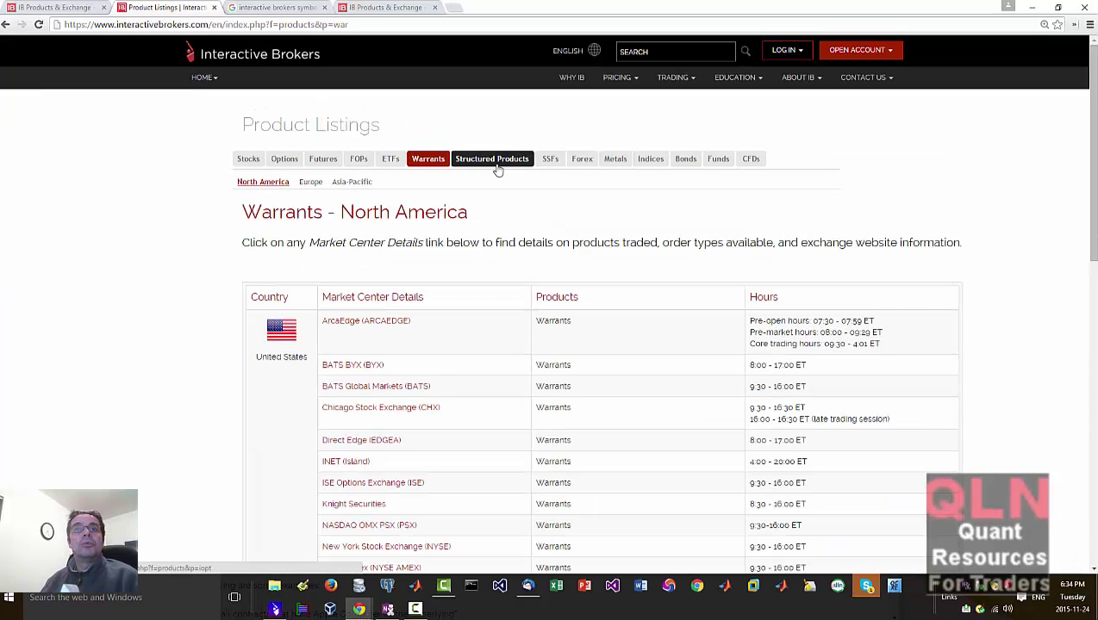
left_click(586, 162)
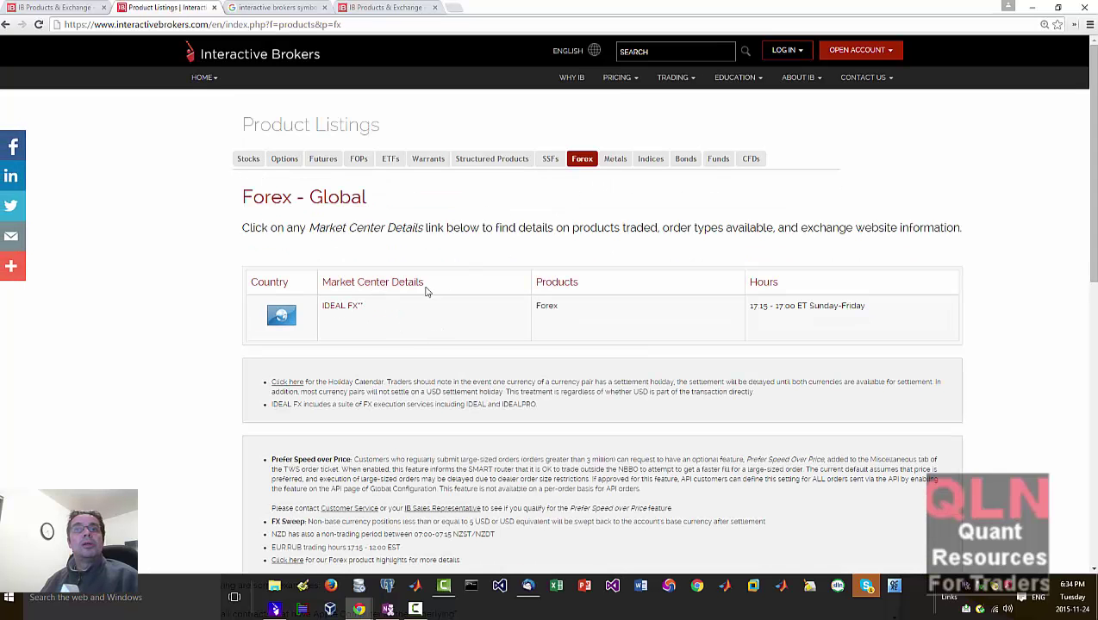
left_click(343, 307)
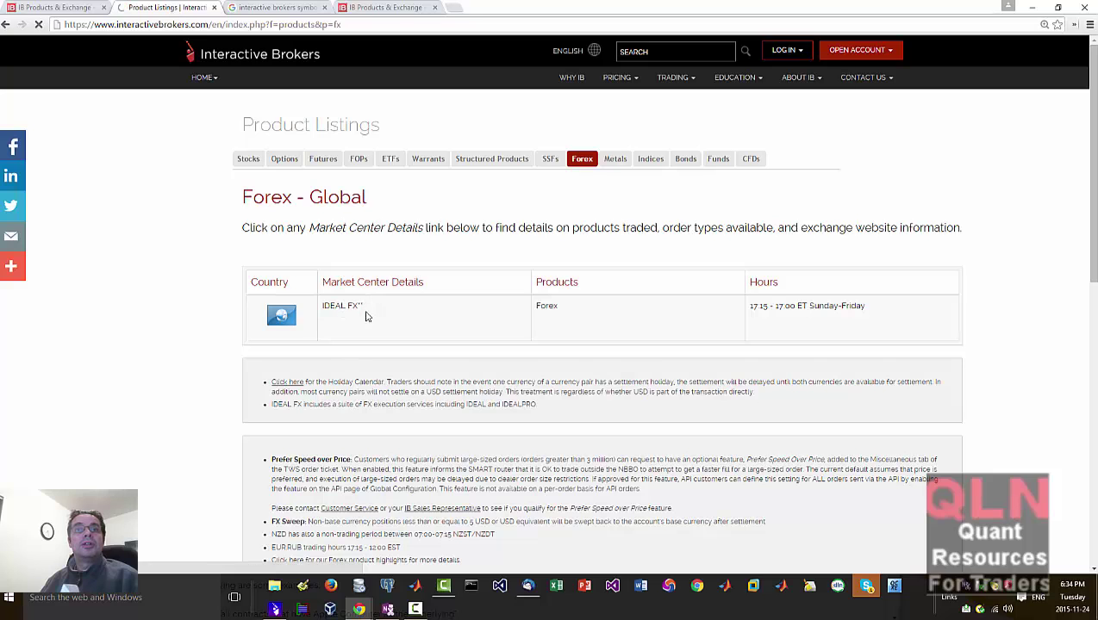
scroll(422, 343, "down", 10)
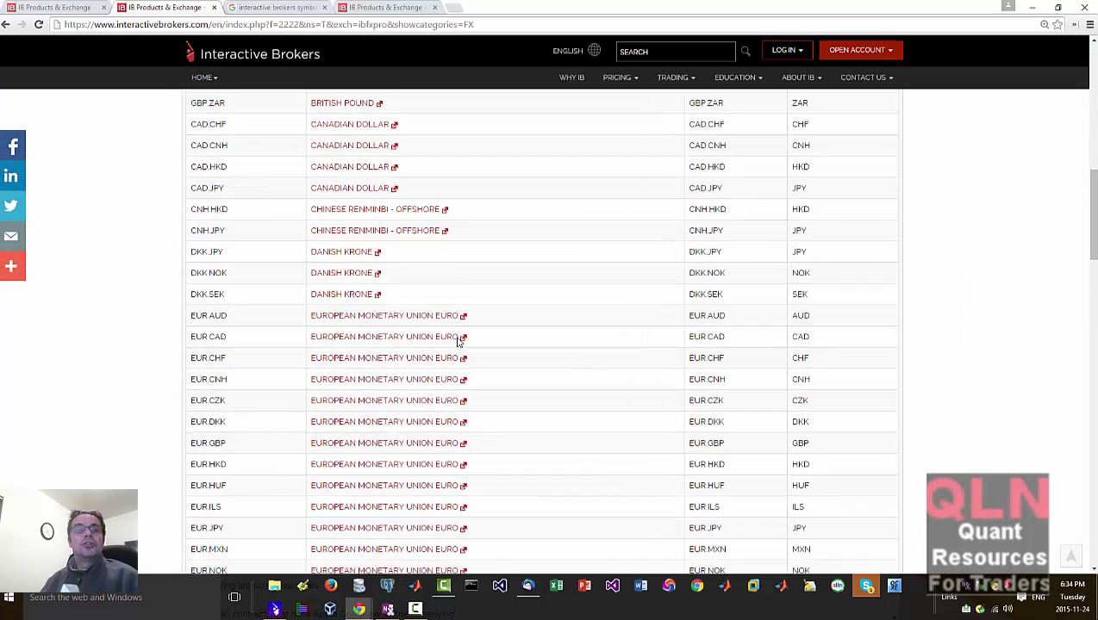
scroll(459, 345, "down", 1)
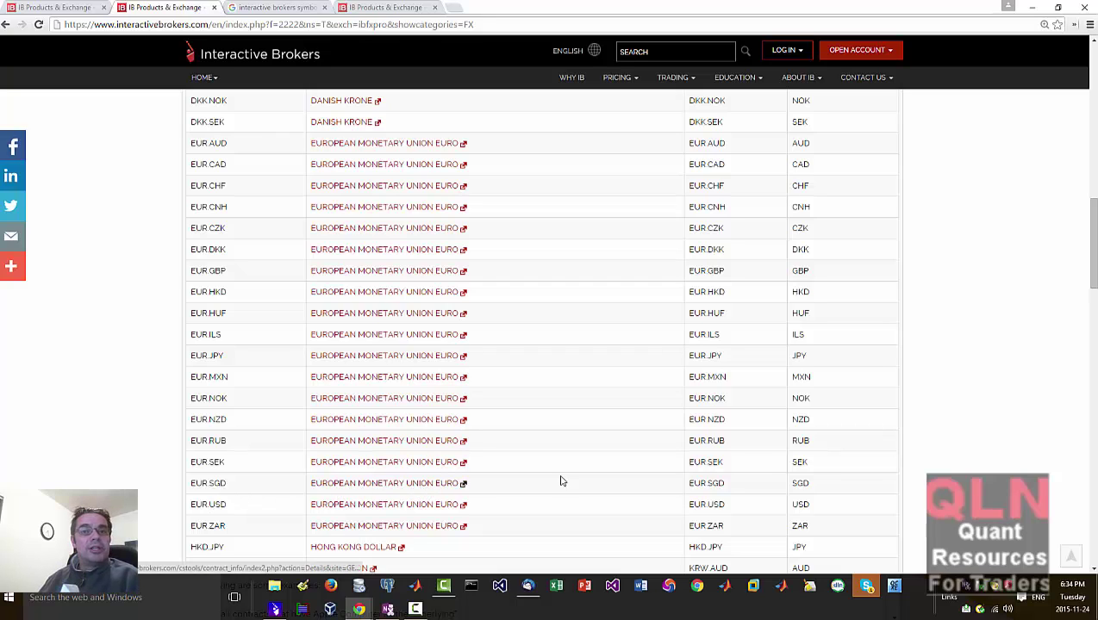
Step: Switch to Trader Workstation and add the currency pair EUR.SEK in a new Portfolio row
key("alt+Tab")
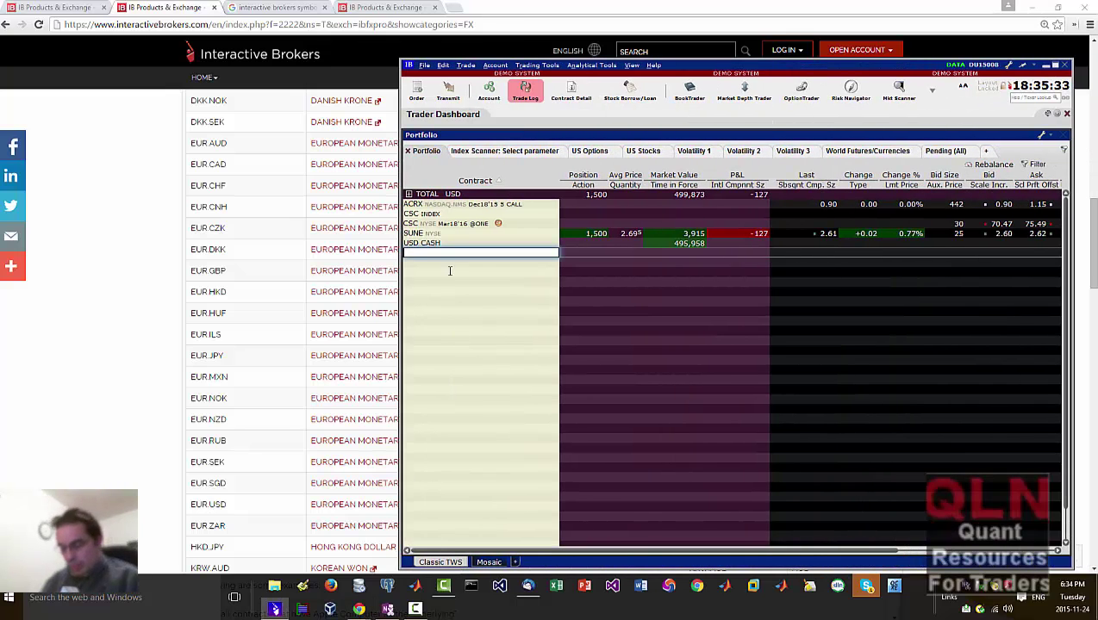
type("eur.sek")
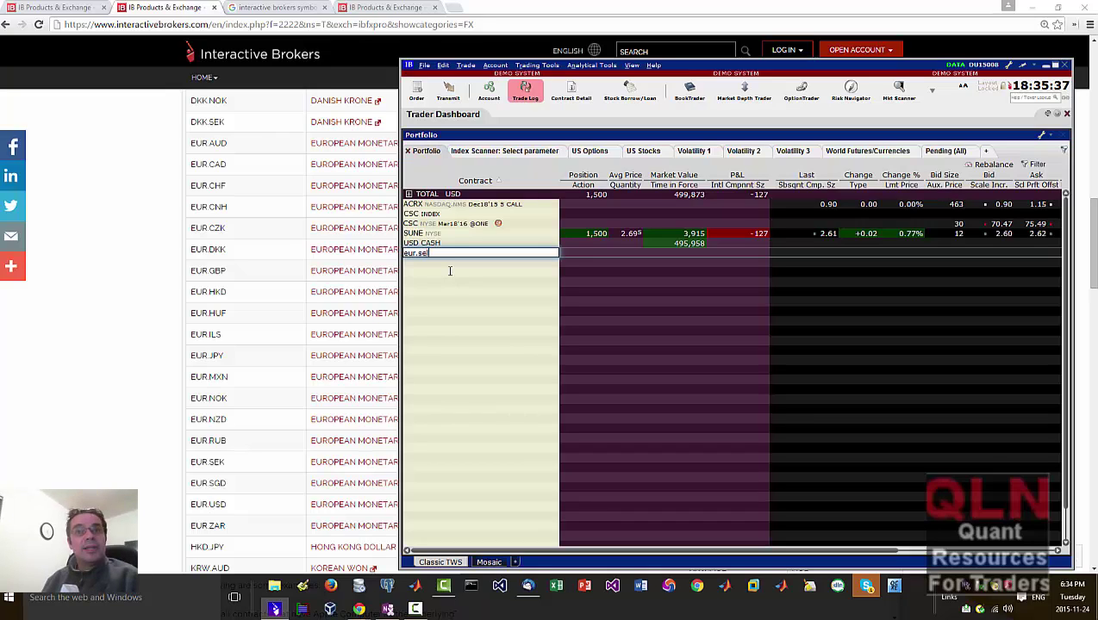
key("BackSpace")
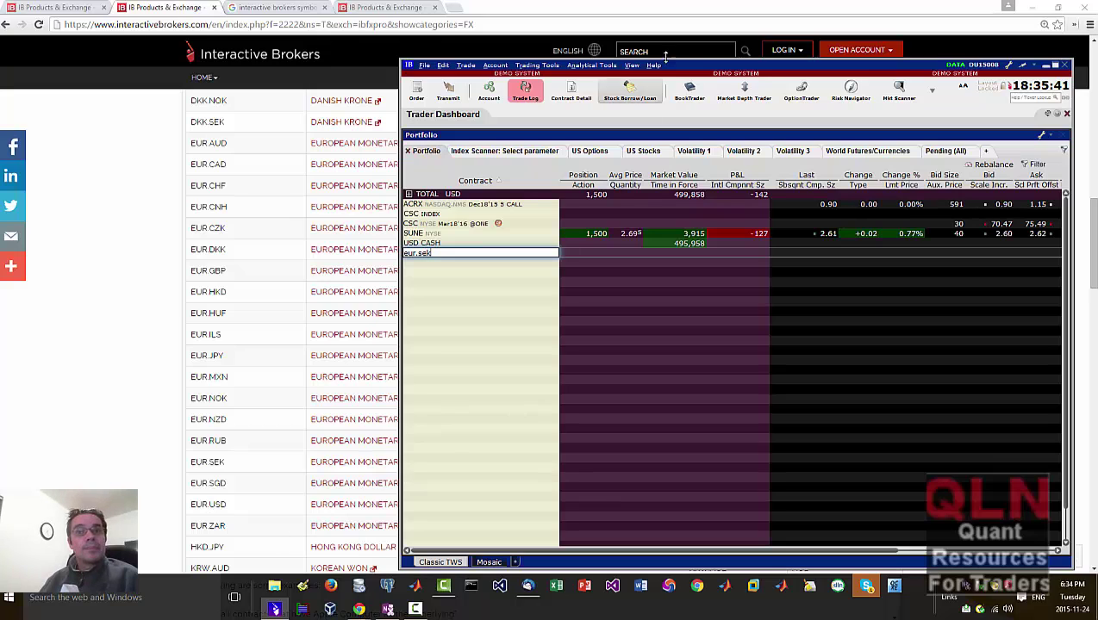
left_click_drag(698, 69, 913, 73)
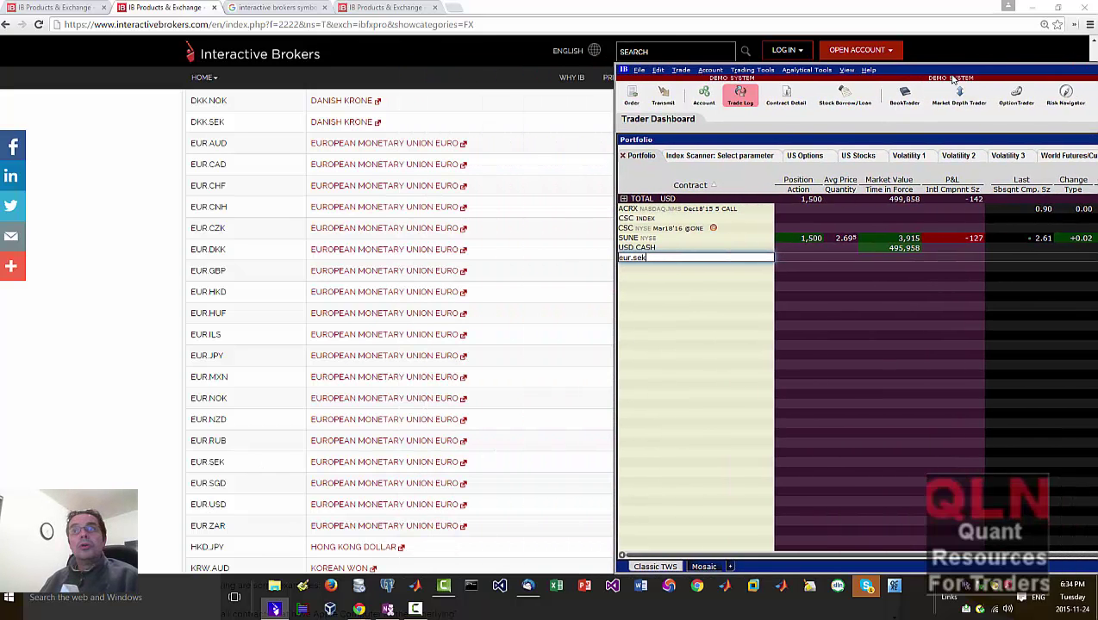
left_click_drag(741, 69, 386, 68)
key("Return")
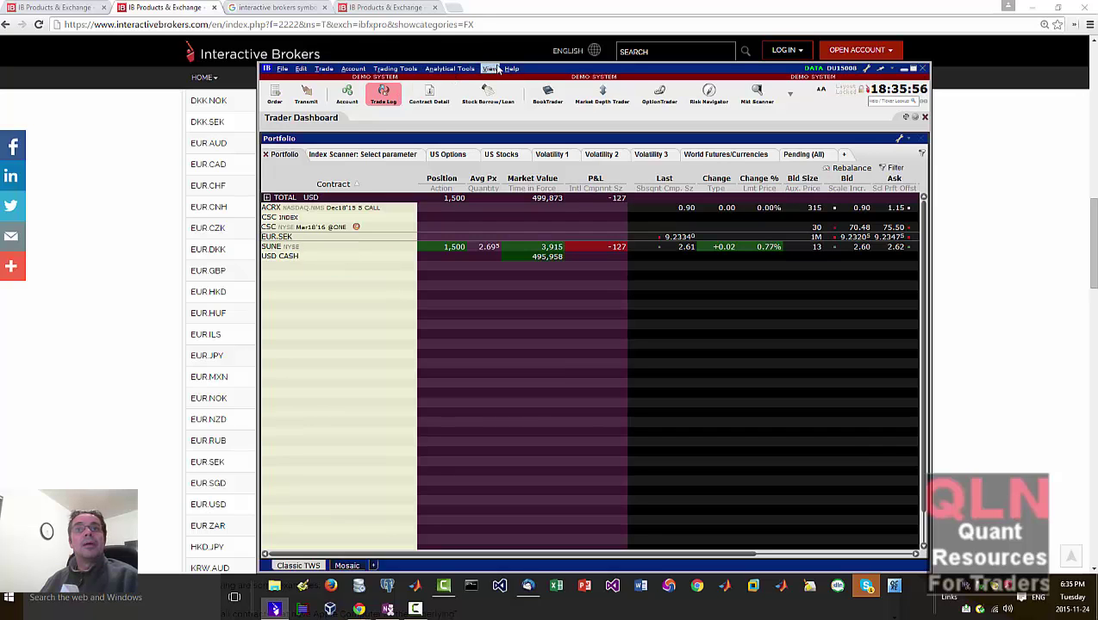
Step: Find the US dollar pairs in the IDEAL FX list in the browser and add USD.ZAR to the Trader Workstation Portfolio
key("alt+Tab")
scroll(245, 385, "down", 12)
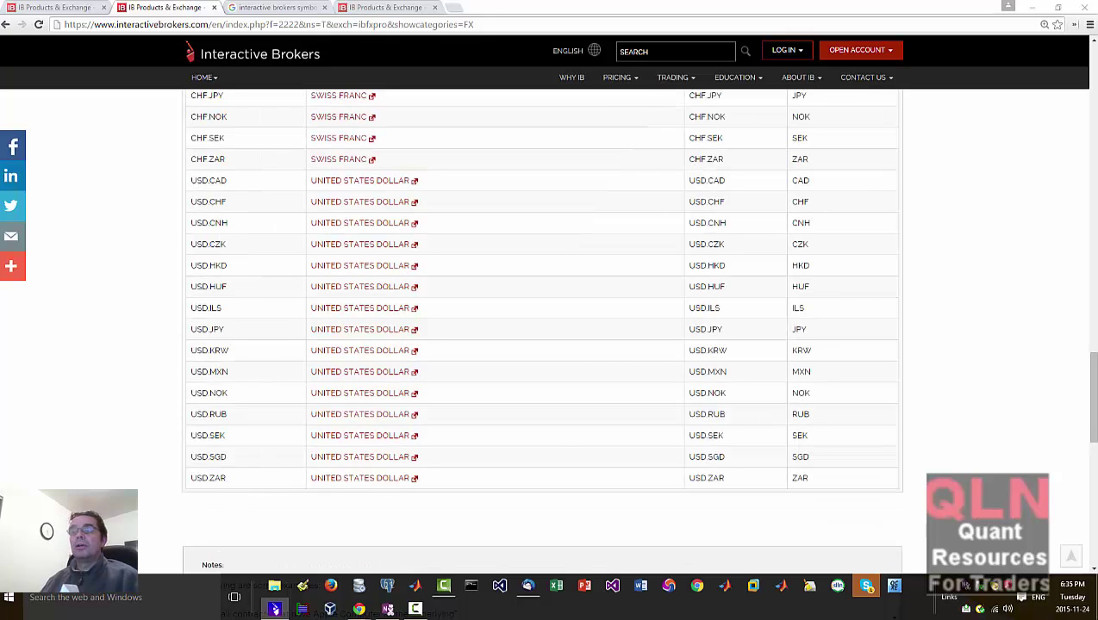
key("alt+Tab")
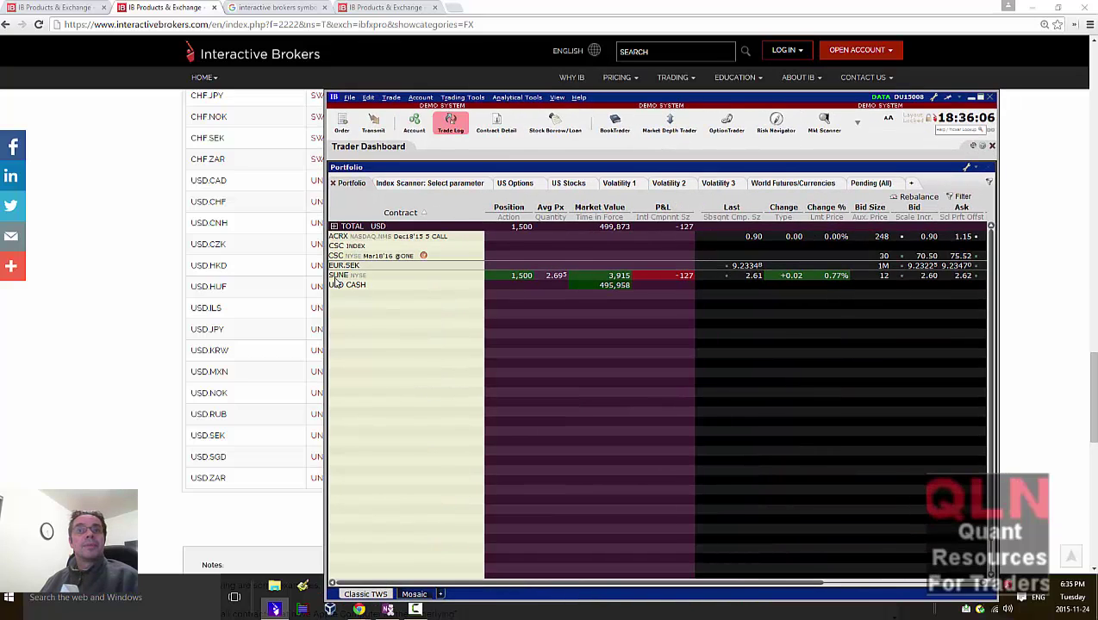
left_click(345, 295)
type("usd")
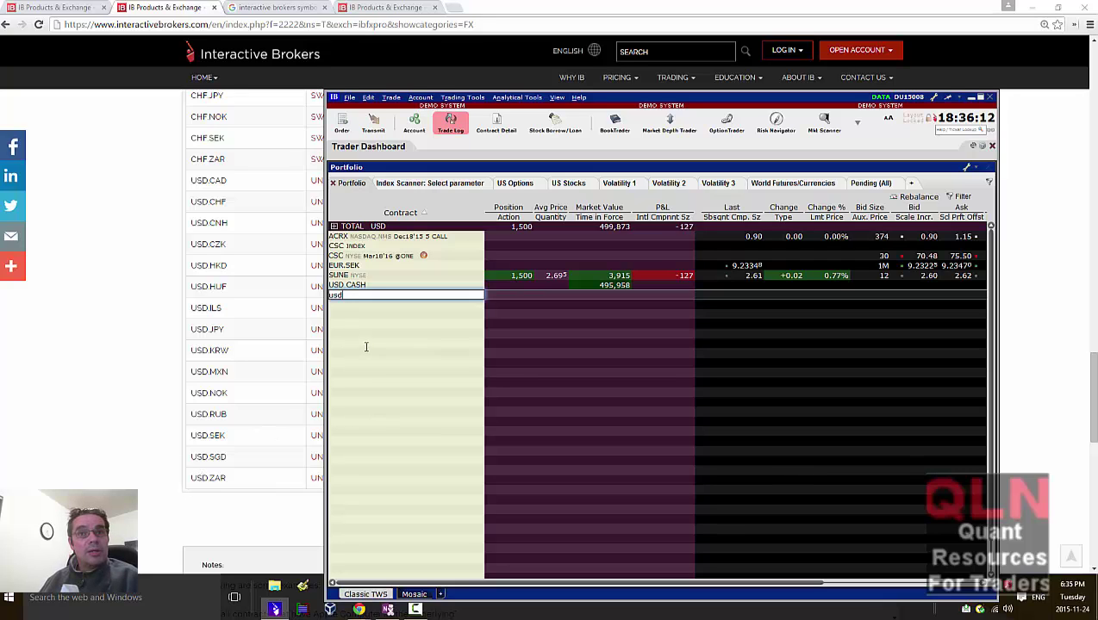
type(".zar")
key("Return")
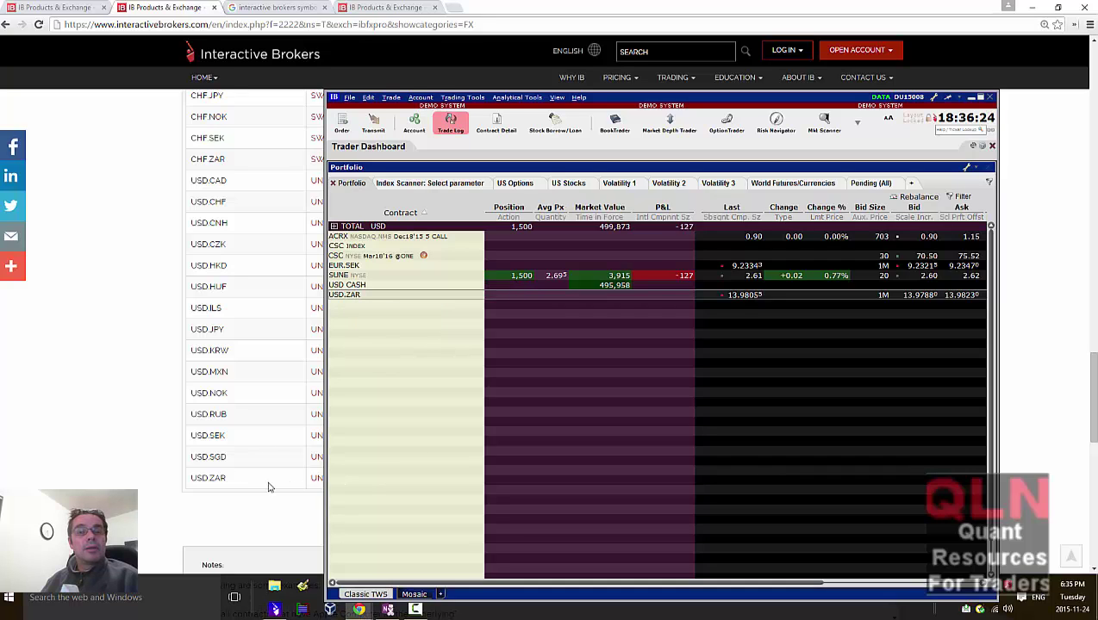
Step: Delete the USD.ZAR, CSC March 2016 future, CSC index, ACRX call option and EUR.SEK rows from the Portfolio
key("super+shift+Right")
key("super+shift+Right")
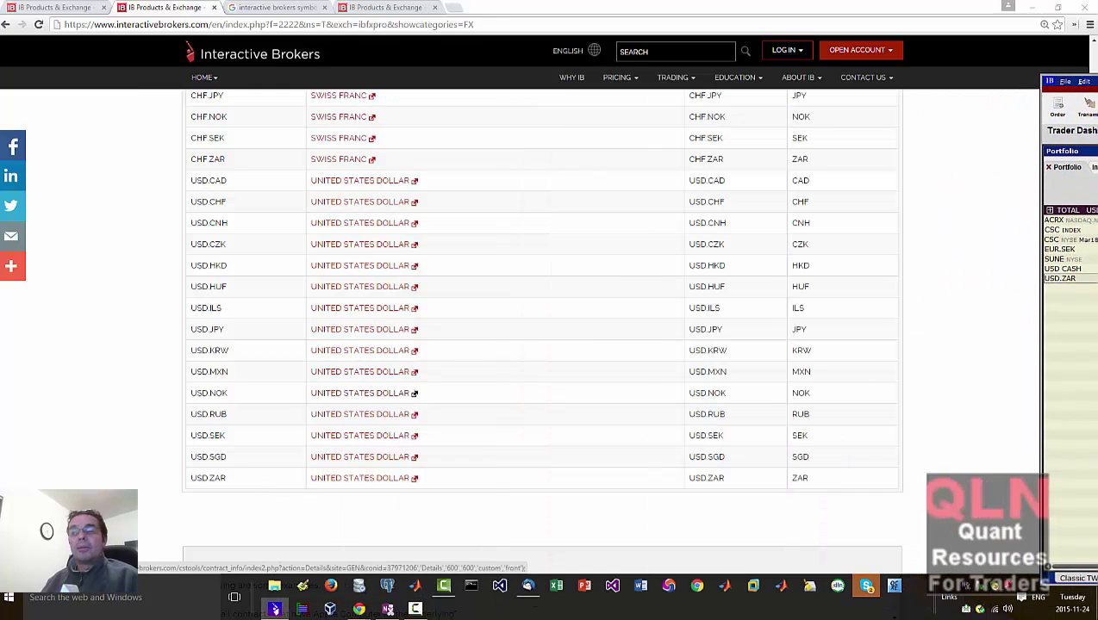
key("super+shift+Left")
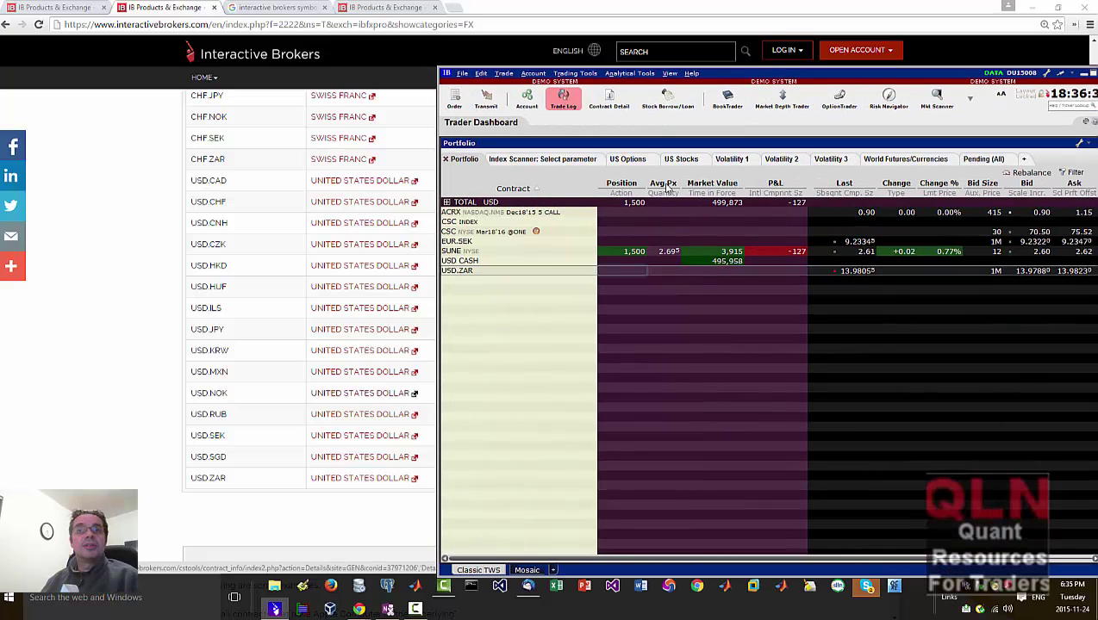
right_click(455, 274)
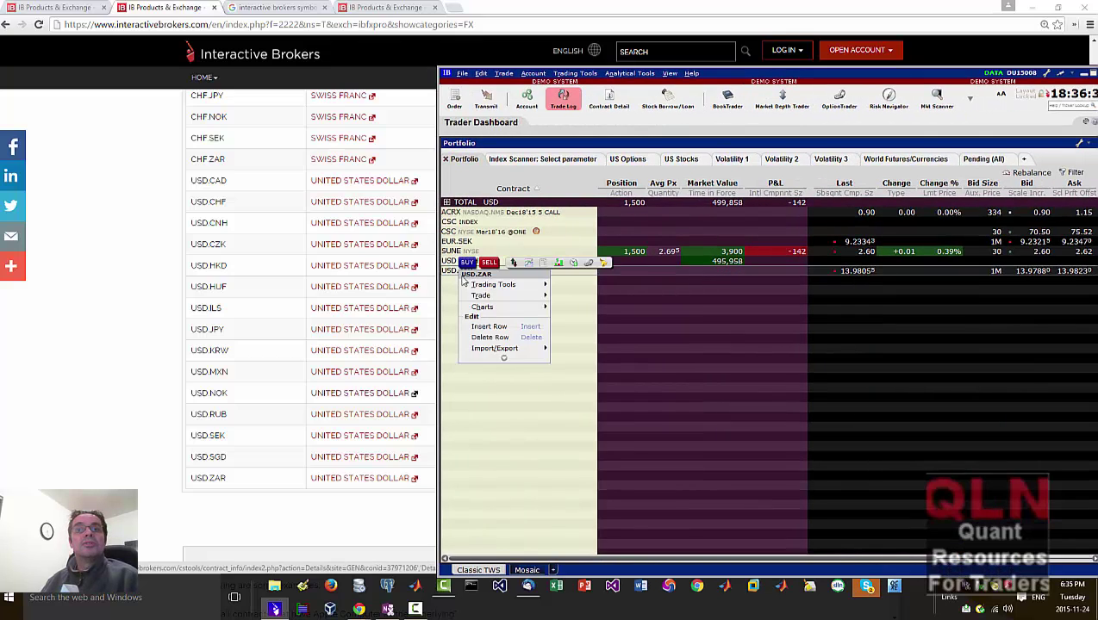
left_click(489, 337)
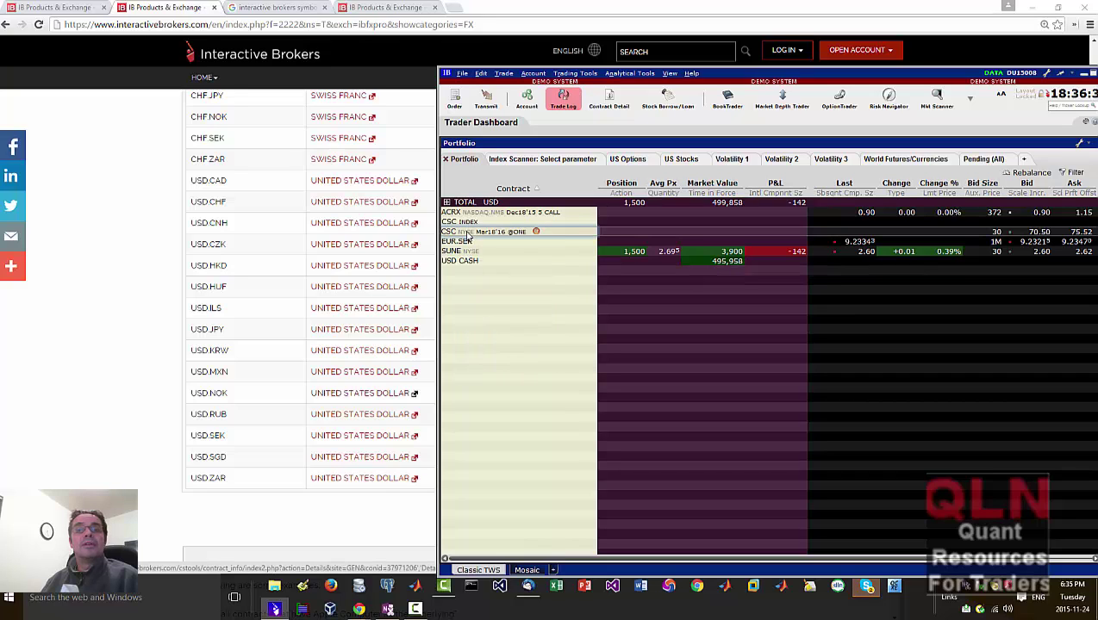
right_click(474, 231)
left_click(499, 300)
right_click(478, 222)
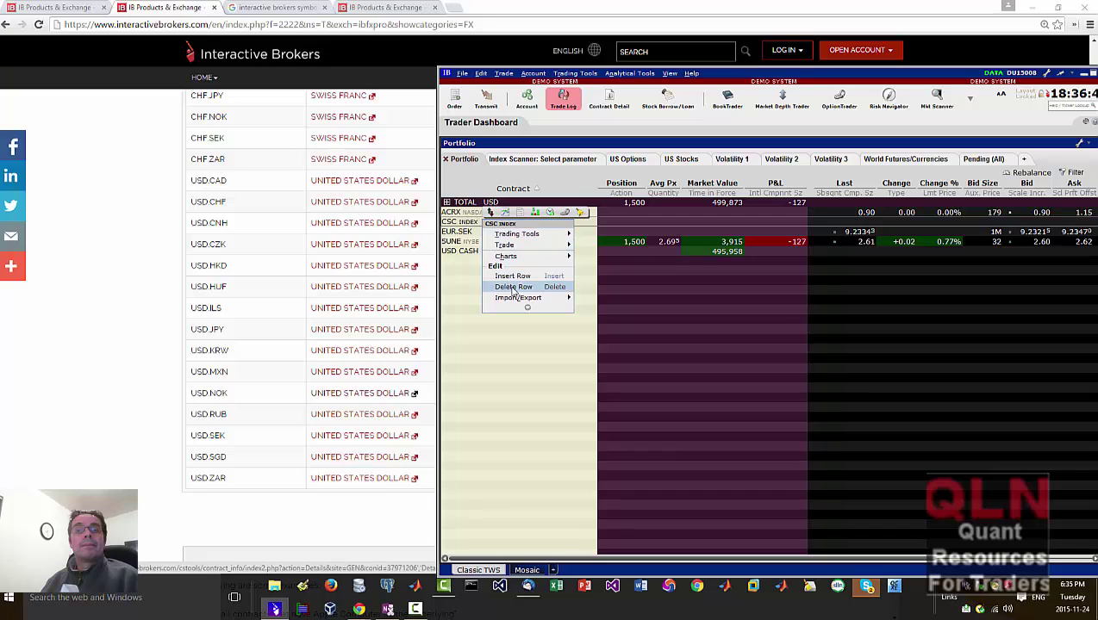
left_click(512, 286)
right_click(474, 214)
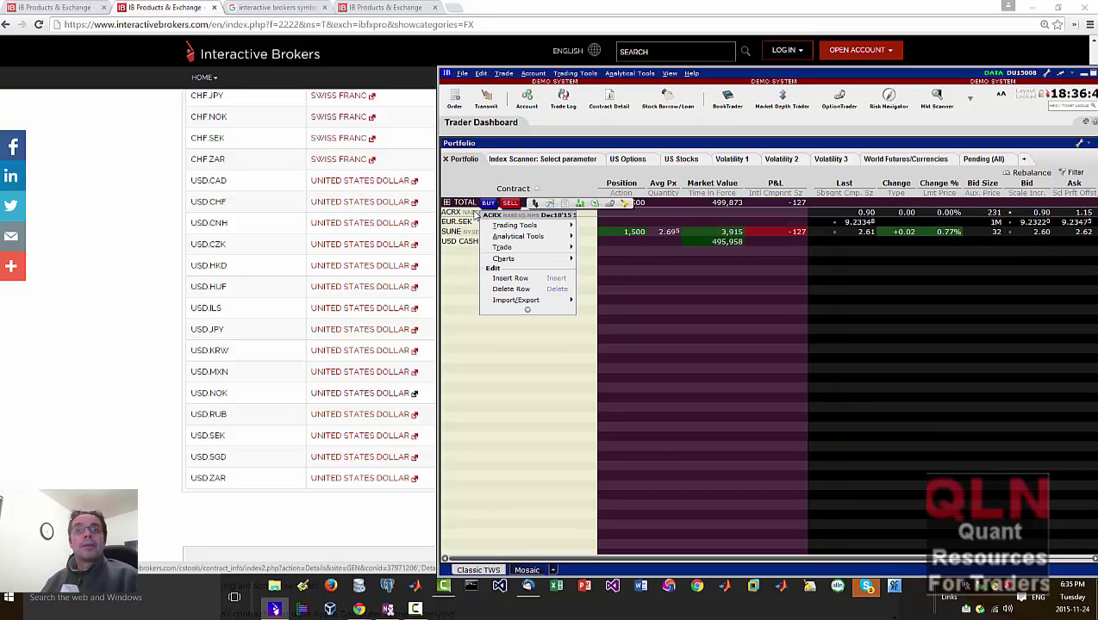
left_click(507, 289)
right_click(465, 213)
left_click(507, 285)
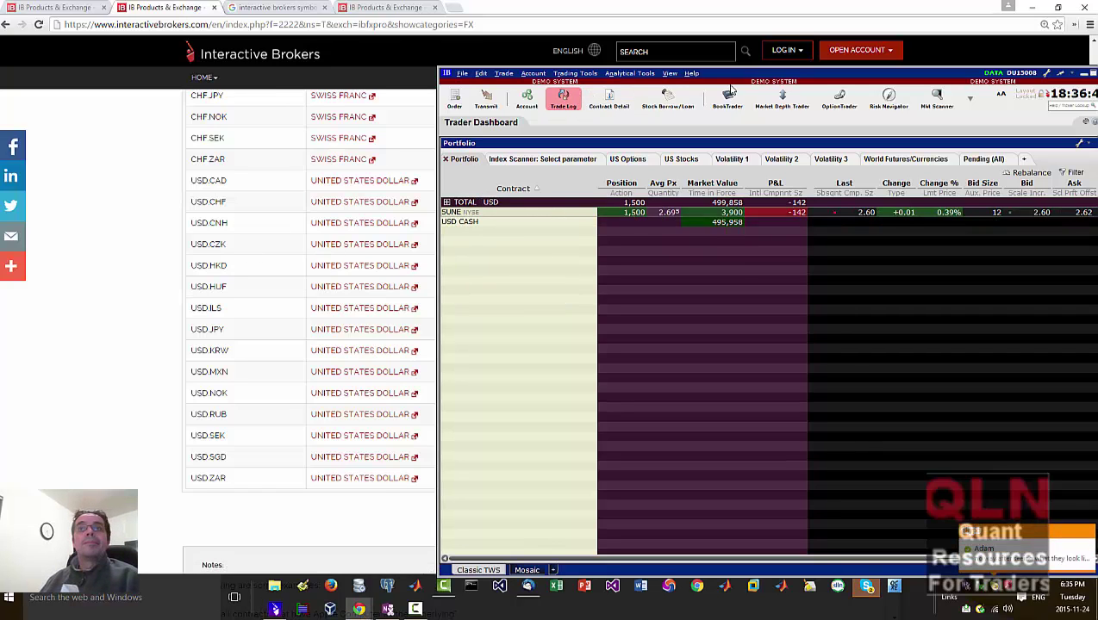
Step: Move the Trader Workstation window off the IDEAL FX page and return to the Forex product listings
left_click_drag(740, 84, 993, 83)
left_click(459, 206)
scroll(319, 244, "up", 20)
scroll(319, 244, "up", 10)
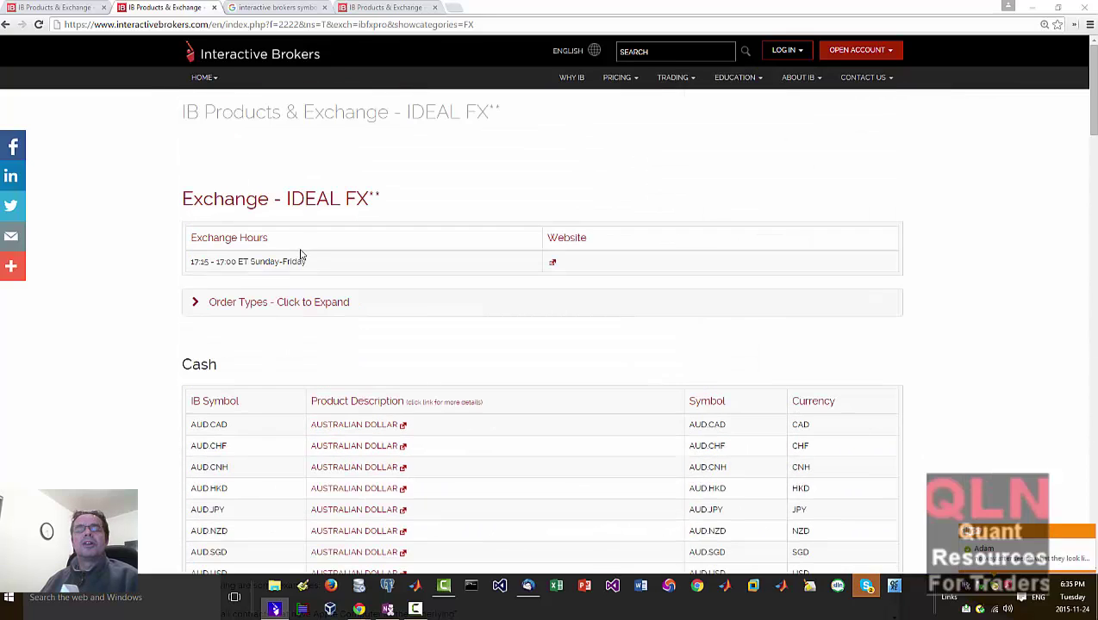
left_click(5, 25)
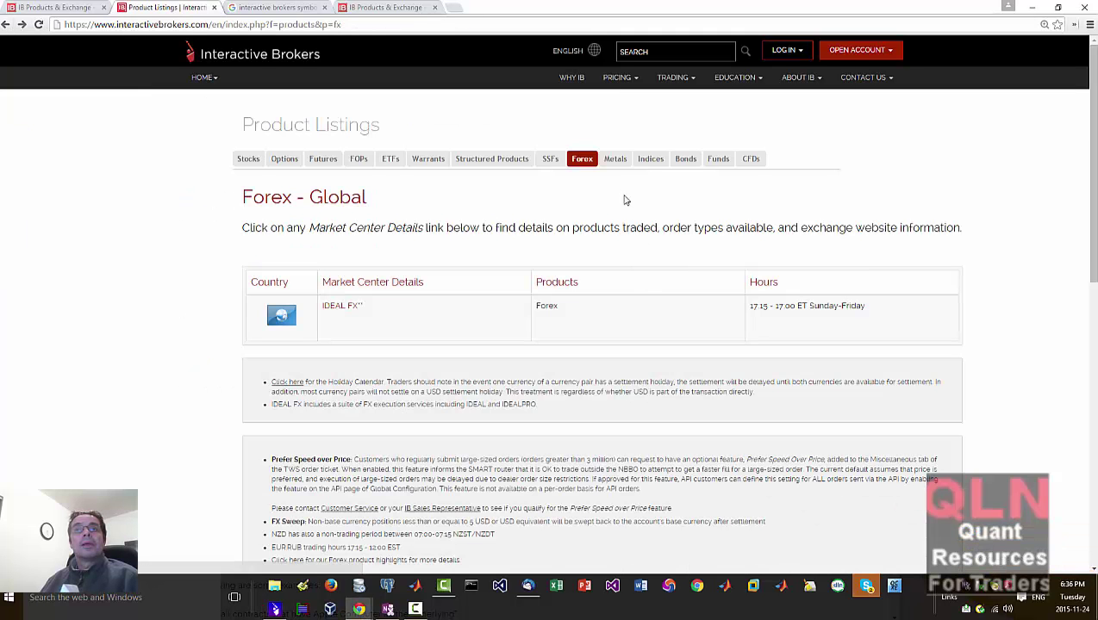
Step: Show the Metals listings with Trader Workstation beside them, then open IDEALPRO Metals to read its spot gold and silver symbols
left_click(616, 160)
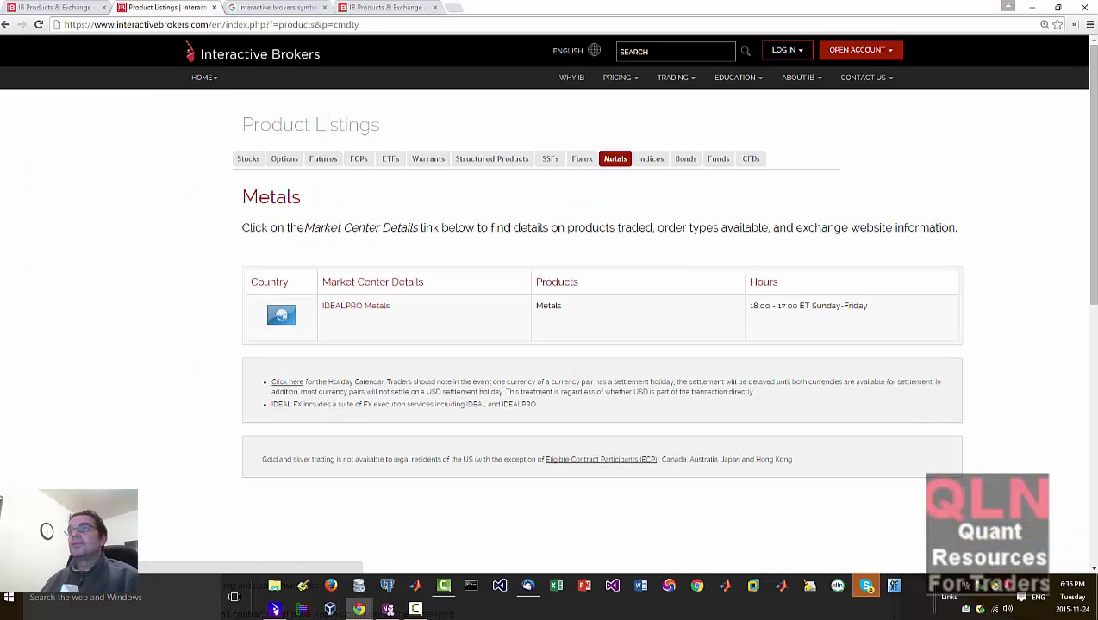
key("alt+Tab")
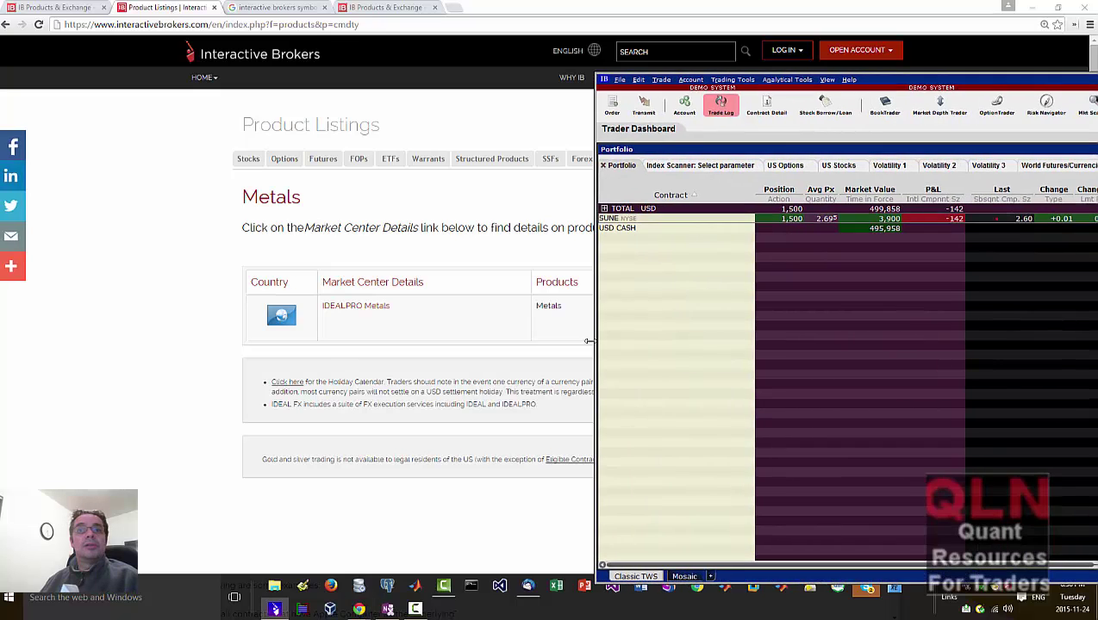
left_click(373, 311)
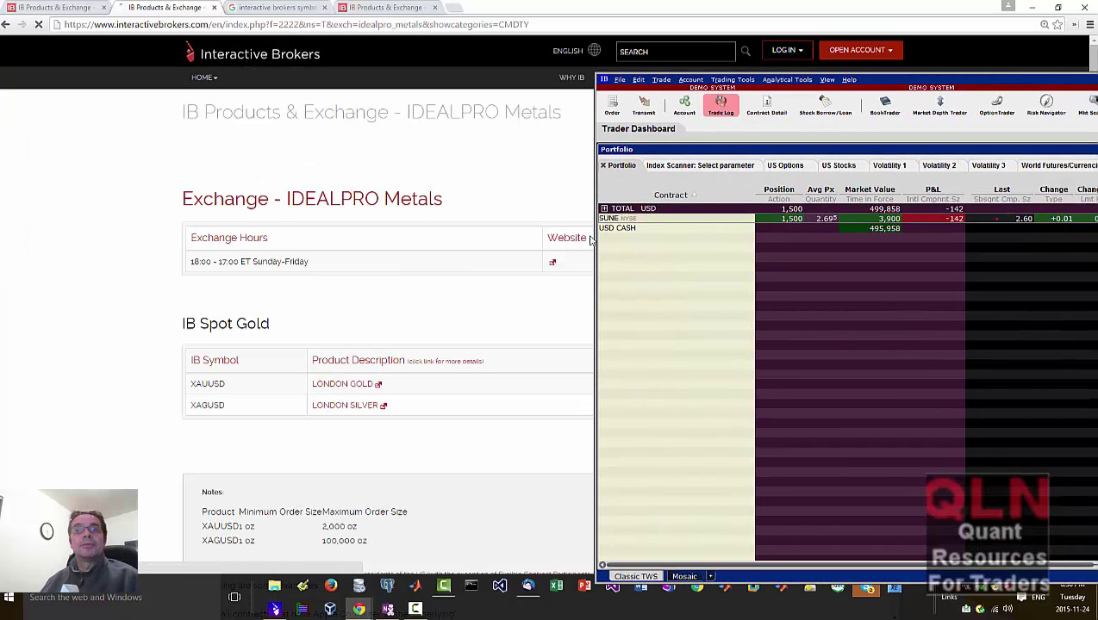
scroll(421, 382, "down", 2)
scroll(422, 379, "up", 1)
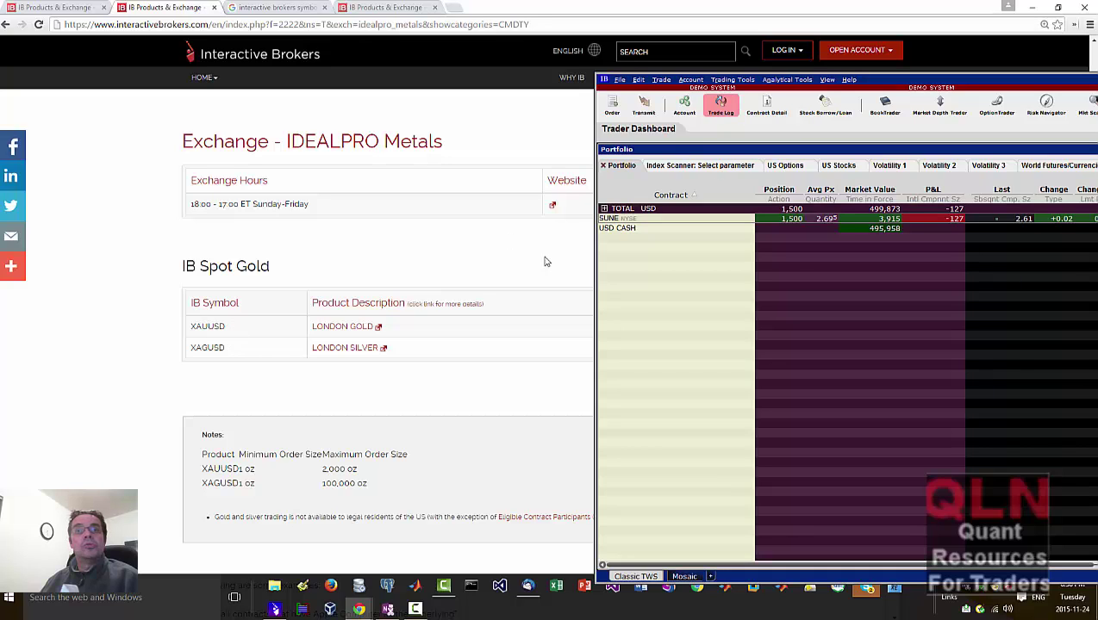
Step: Add the XAUUSD London Gold commodity contract on the CITIFX exchange to the Trader Workstation Portfolio
left_click(612, 244)
type("X")
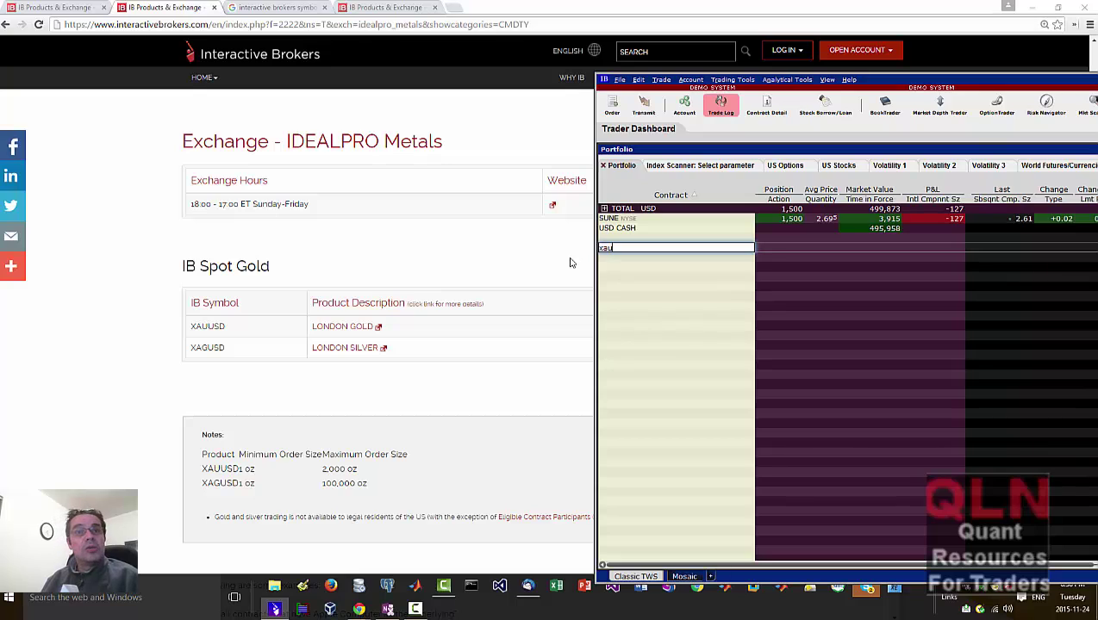
type("auusd")
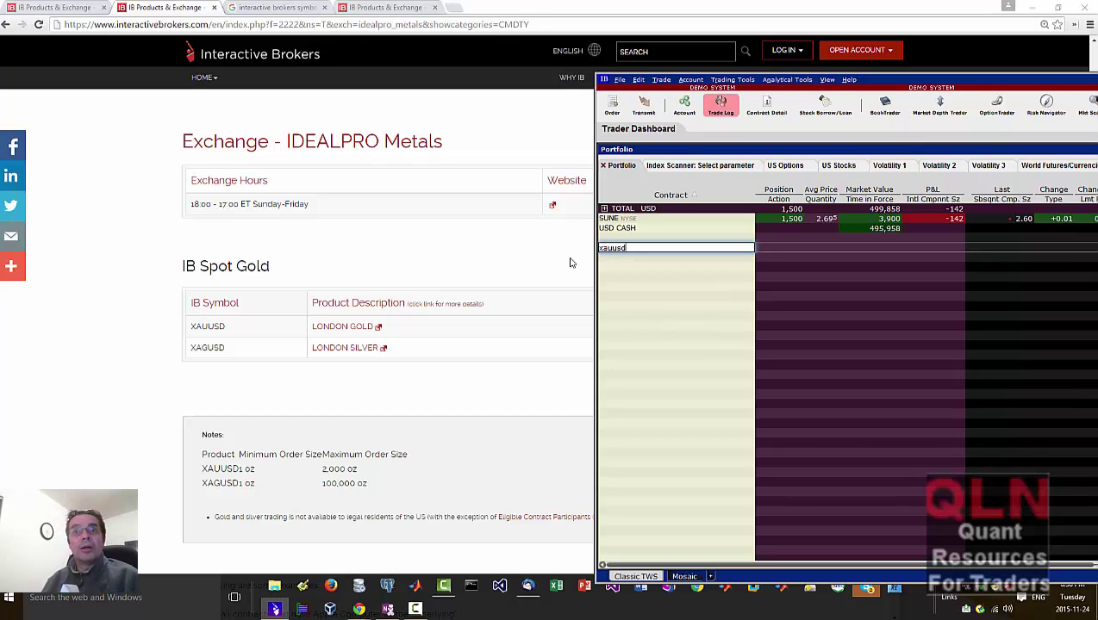
key("Return")
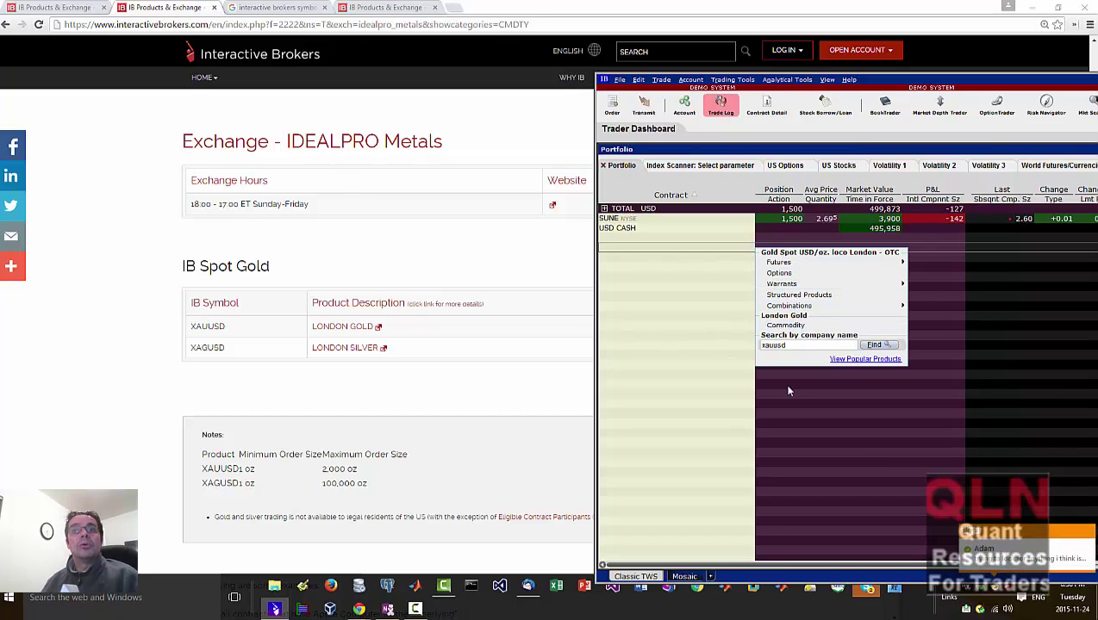
left_click(799, 327)
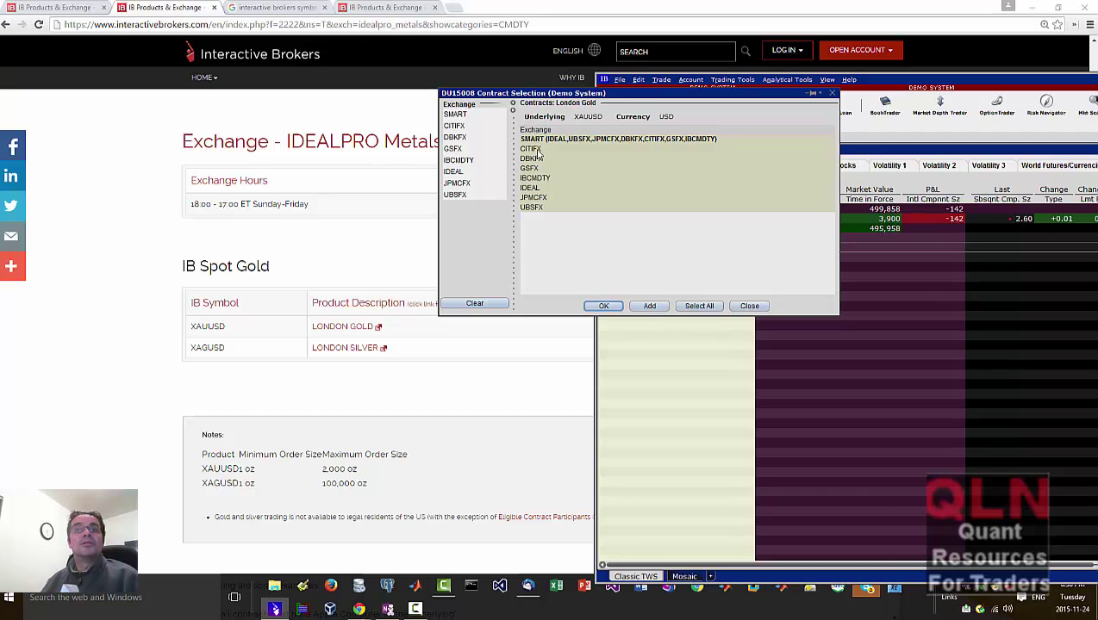
left_click(539, 150)
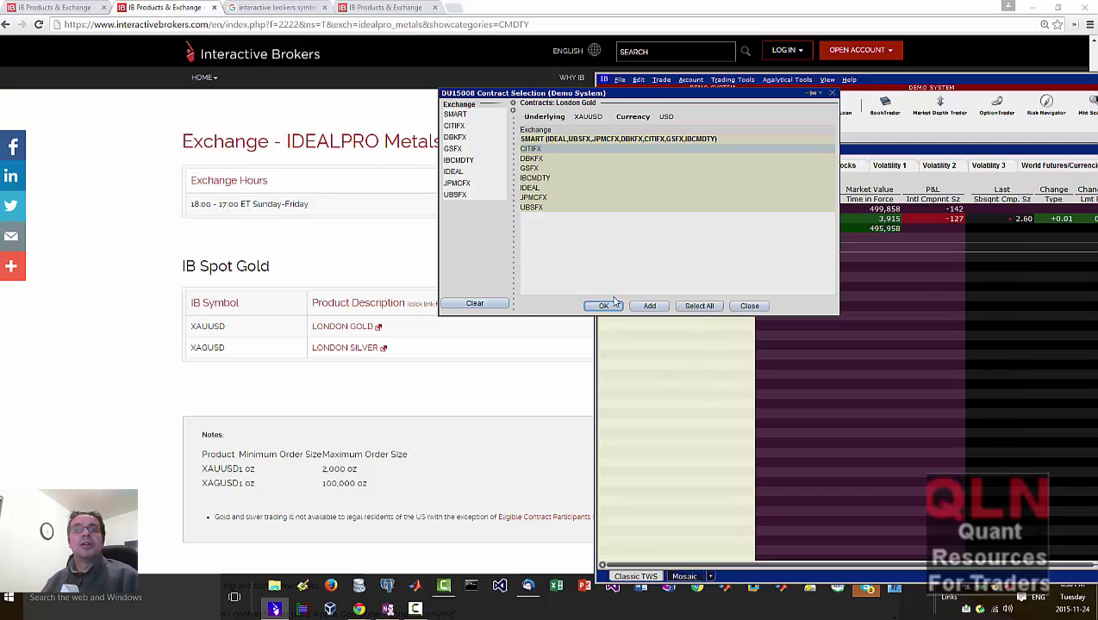
left_click(606, 307)
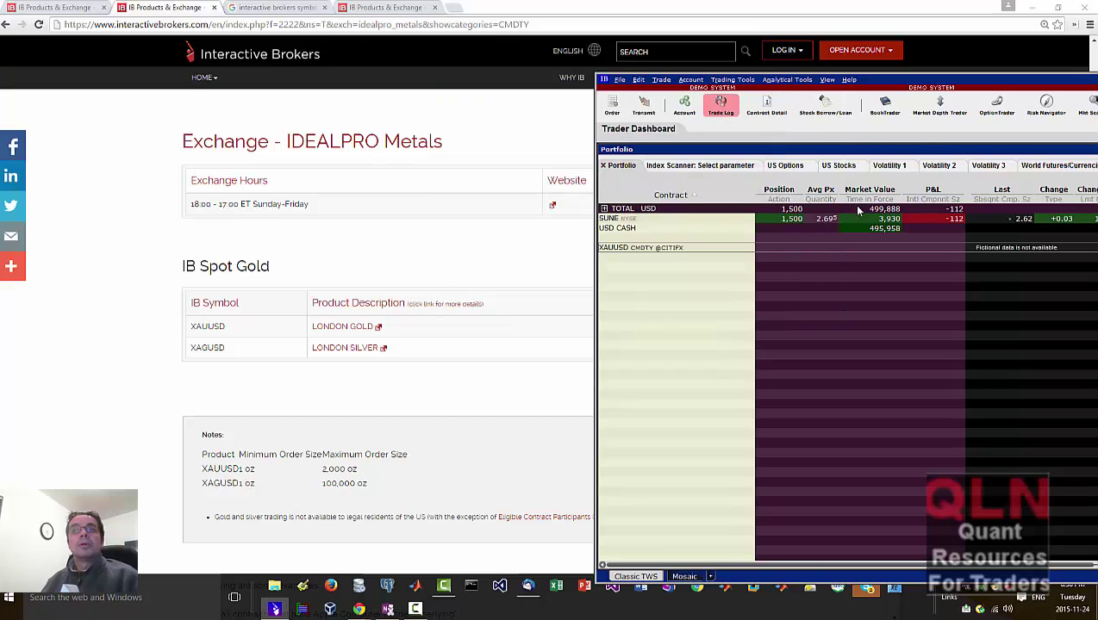
Step: Bring the whole Trader Workstation window into view and delete the XAUUSD row from the Portfolio
double_click(1034, 89)
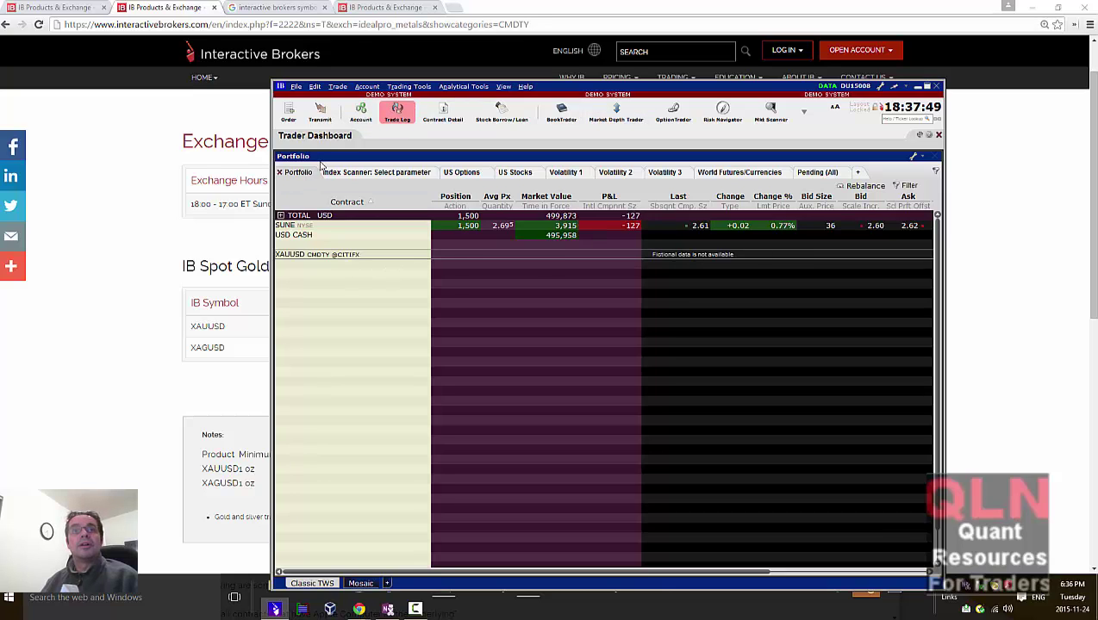
right_click(354, 258)
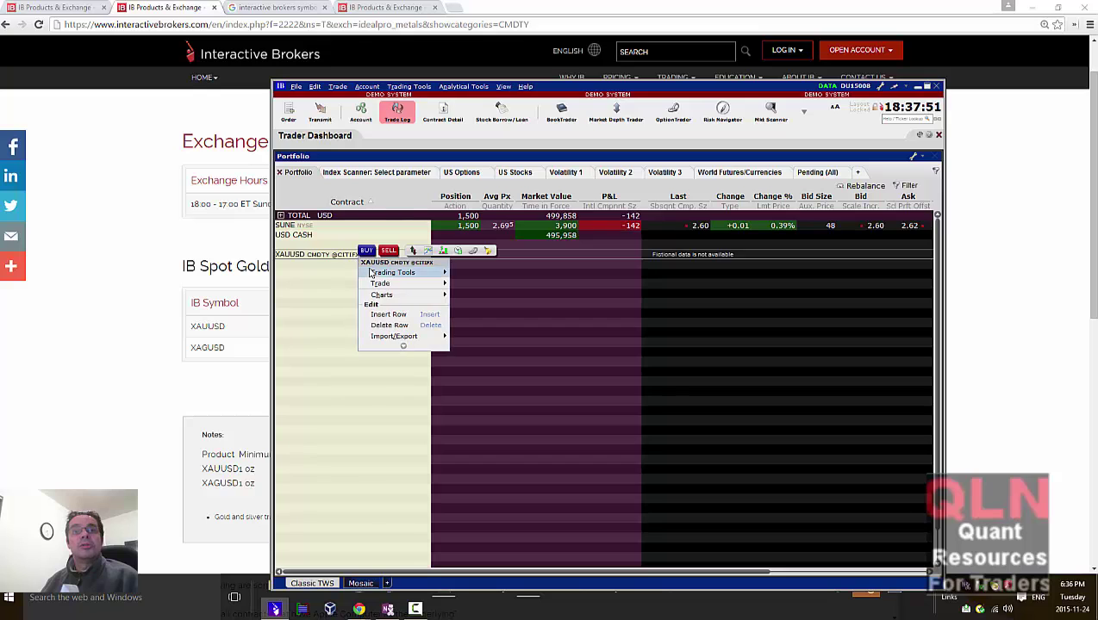
left_click(403, 325)
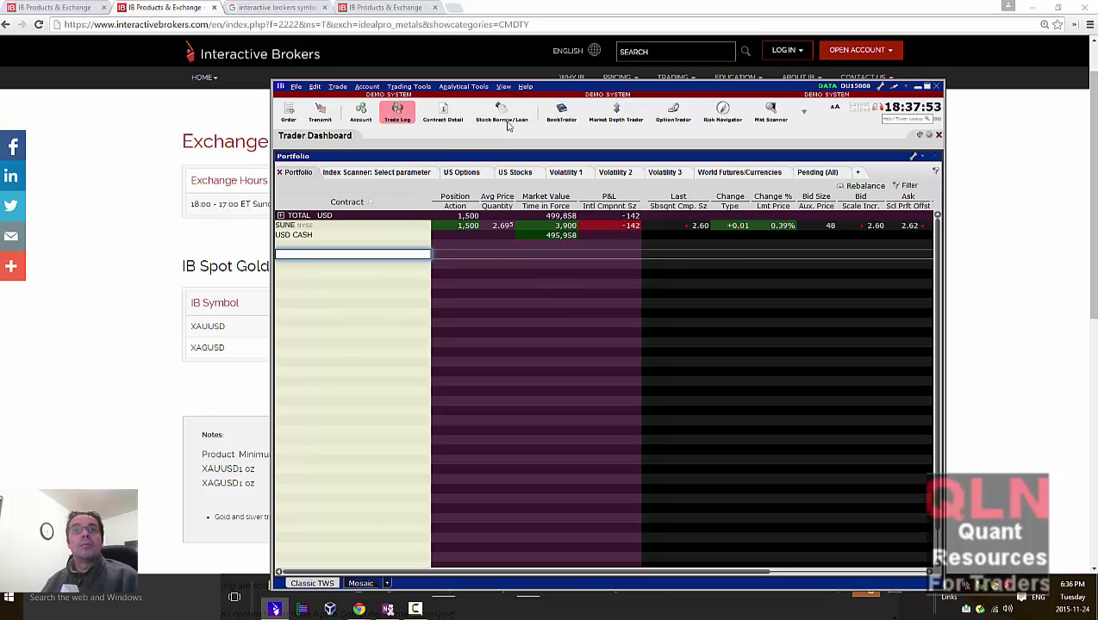
Step: Switch to the browser, review the IDEALPRO Metals symbols and order size notes, and return to the Metals product listings
key("alt+Tab")
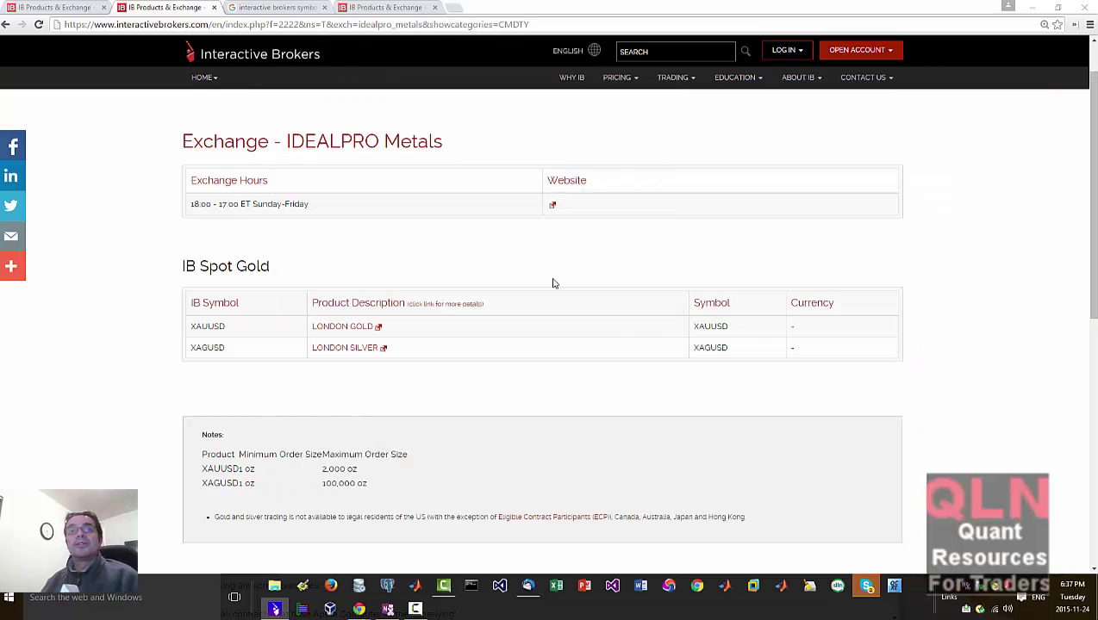
scroll(416, 303, "down", 1)
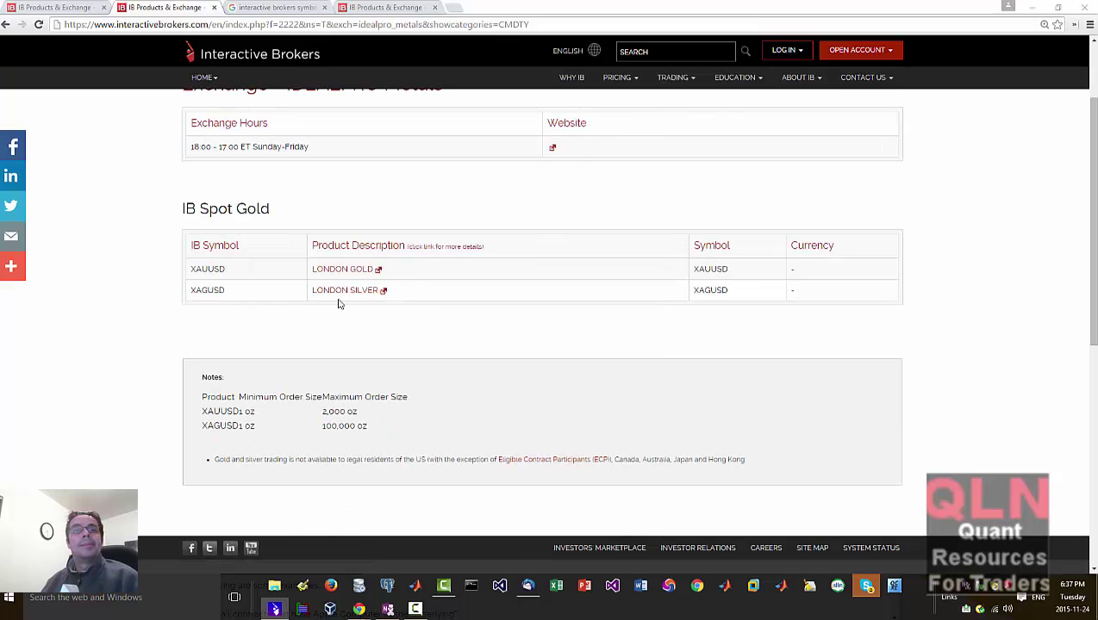
scroll(715, 173, "up", 2)
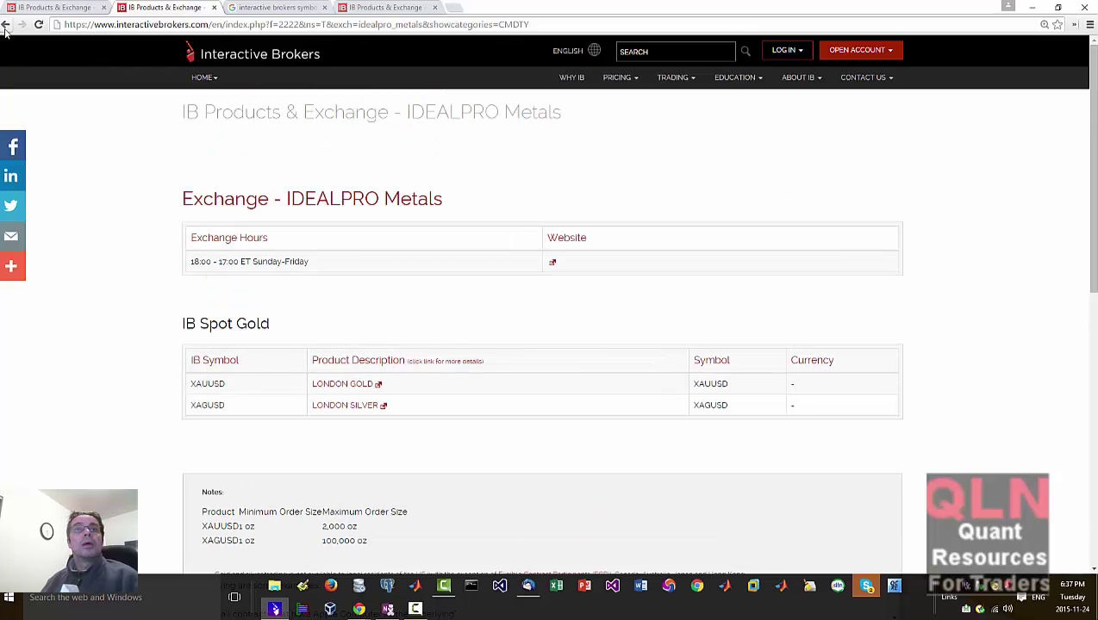
left_click(6, 24)
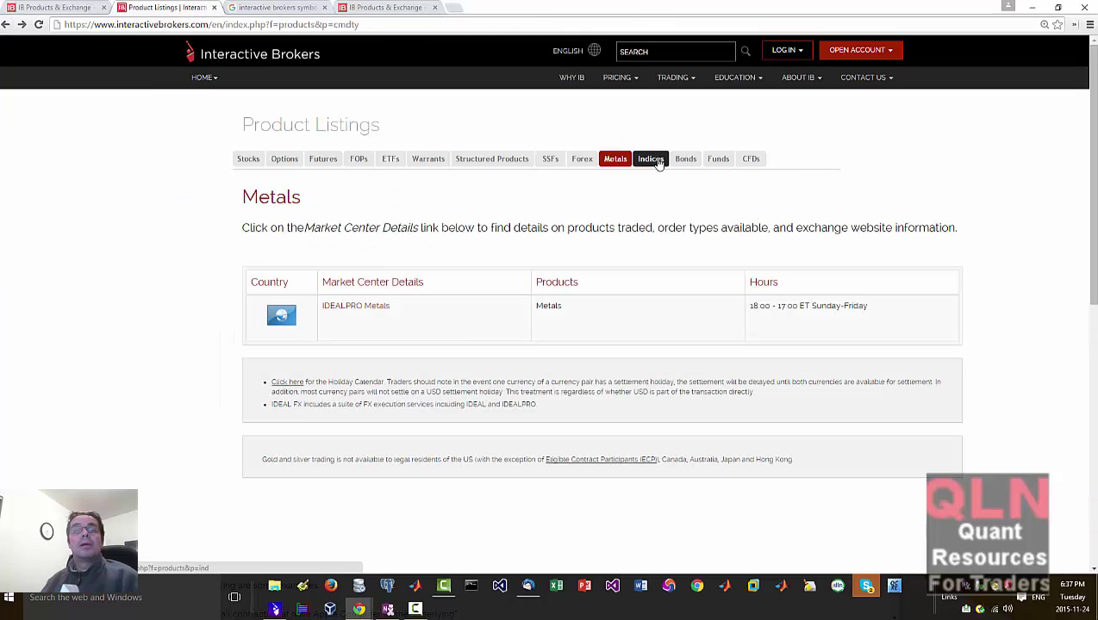
Step: Show the North America Indices listings and open the New York Stock Exchange (NYSE) page to read its index symbols
left_click(612, 160)
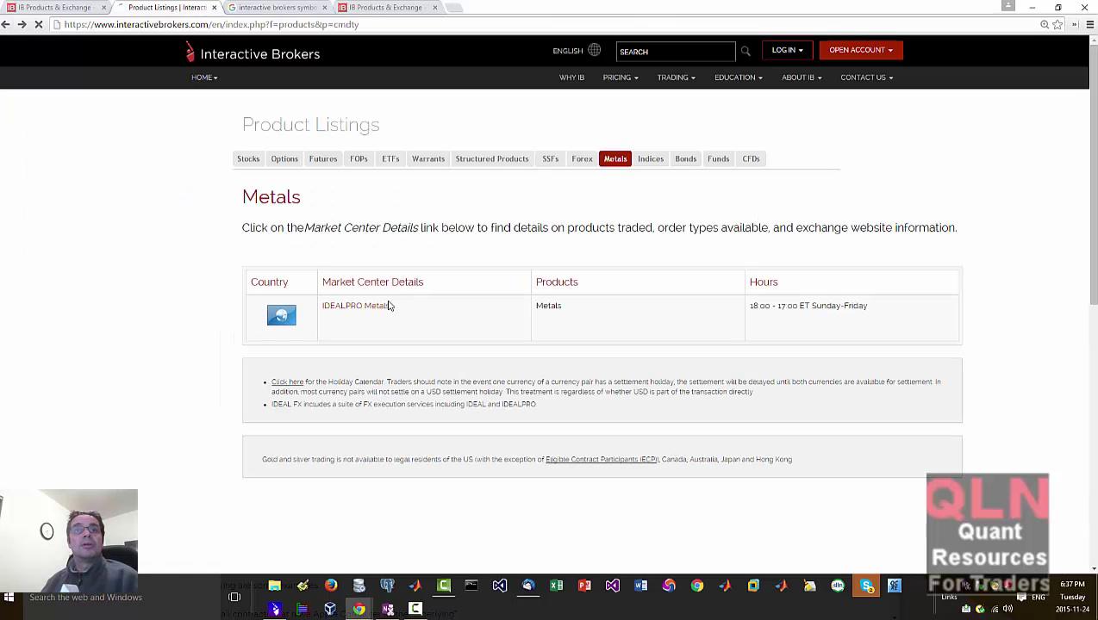
left_click(653, 159)
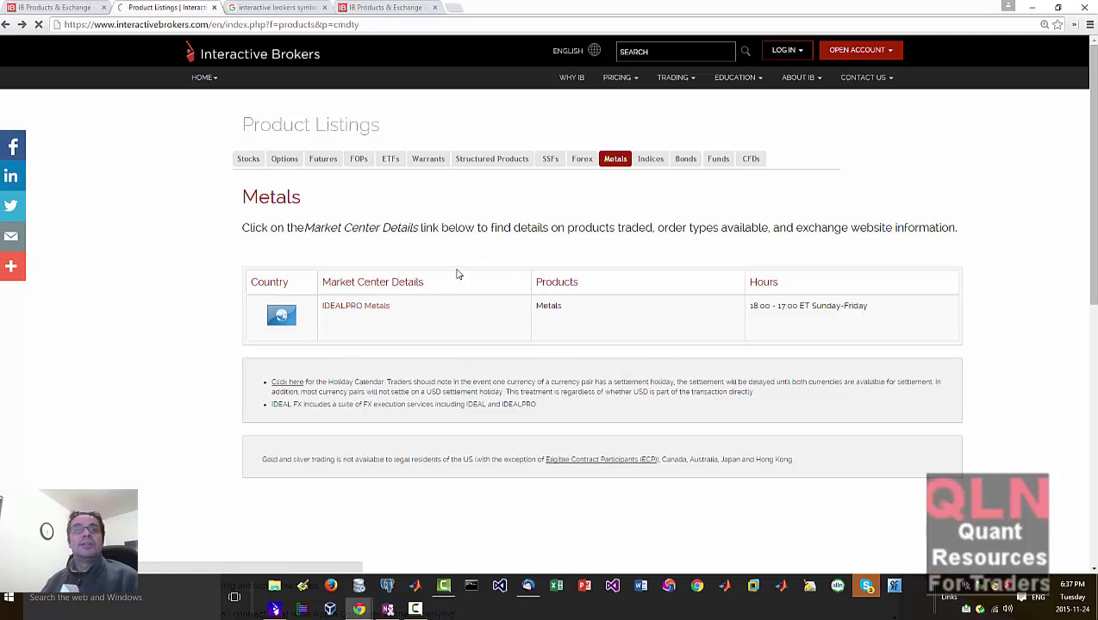
scroll(476, 373, "down", 2)
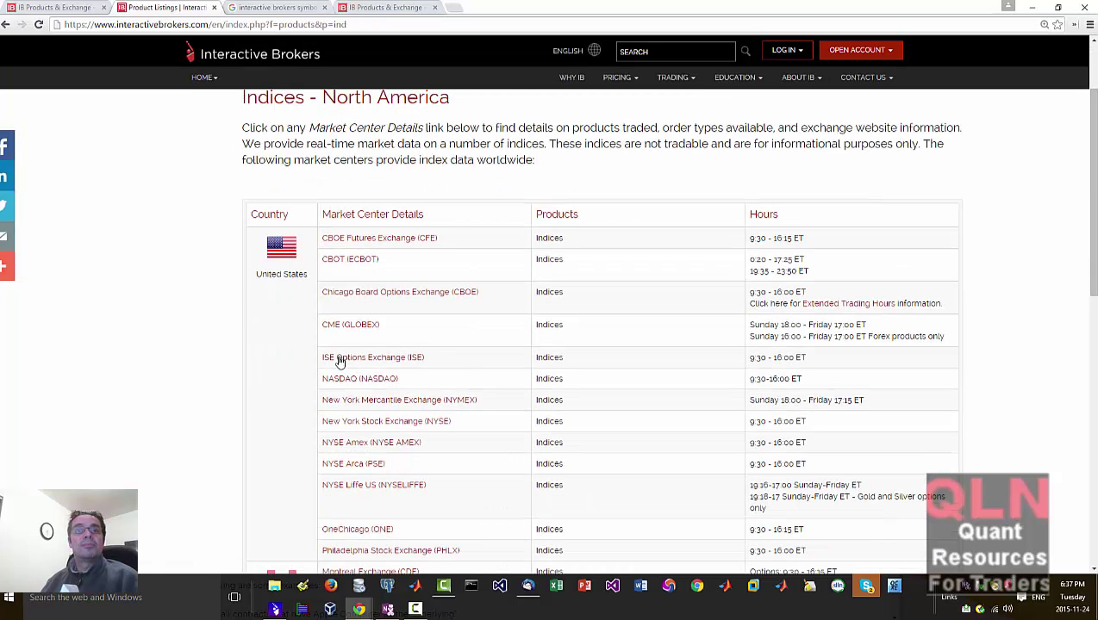
left_click(350, 429)
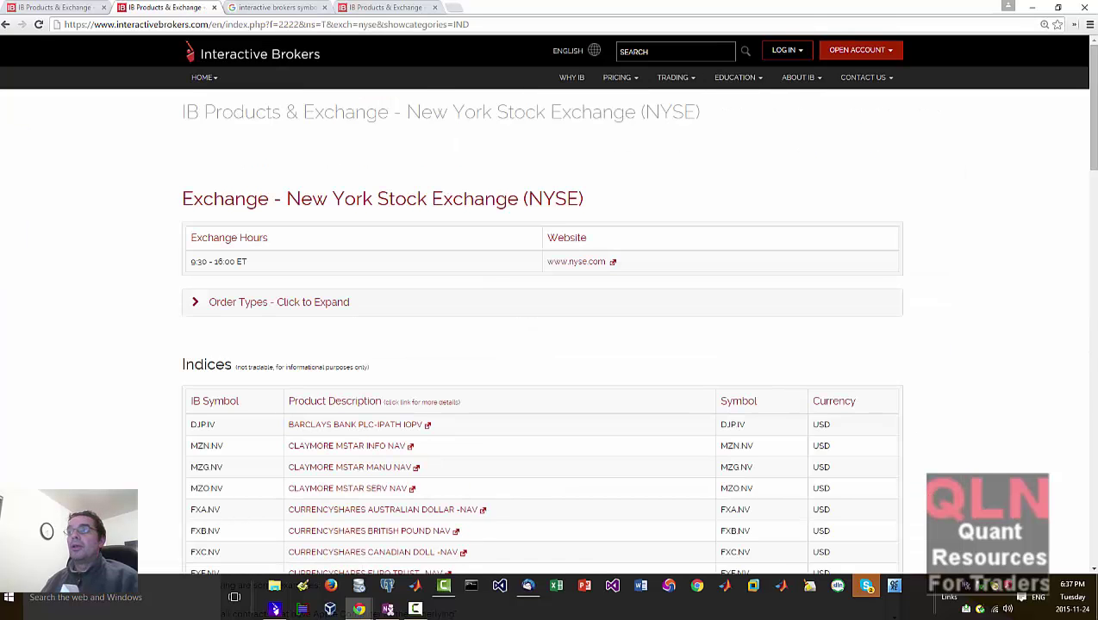
scroll(218, 345, "down", 2)
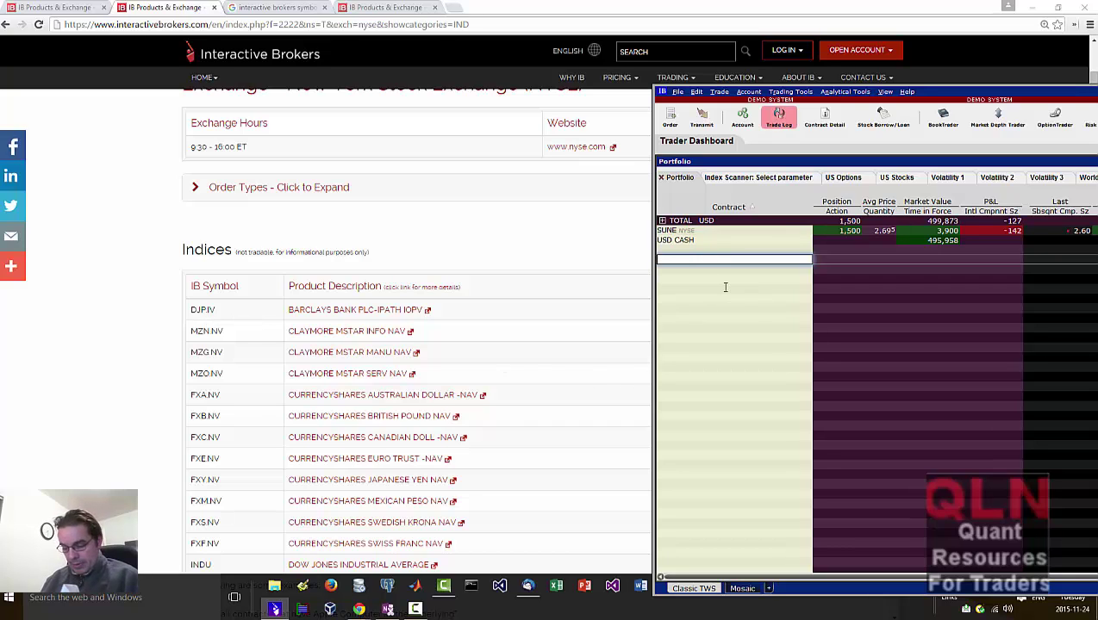
Step: Add the DJP.IV index (Barclays Bank PLC-iPath IOPV) to the Trader Workstation Portfolio
type("dj")
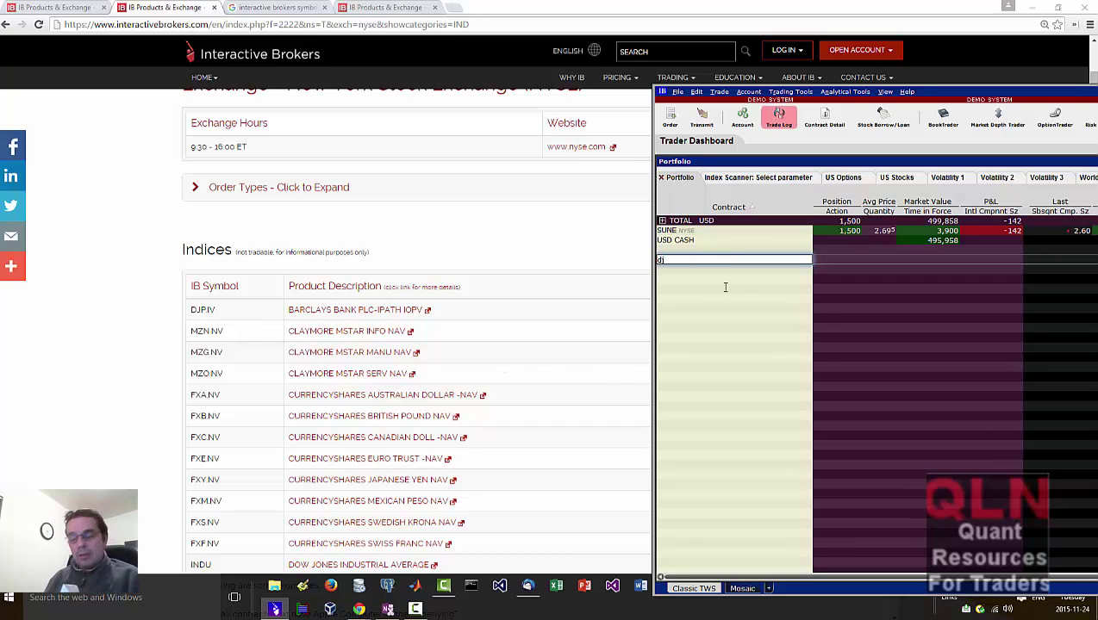
type("i")
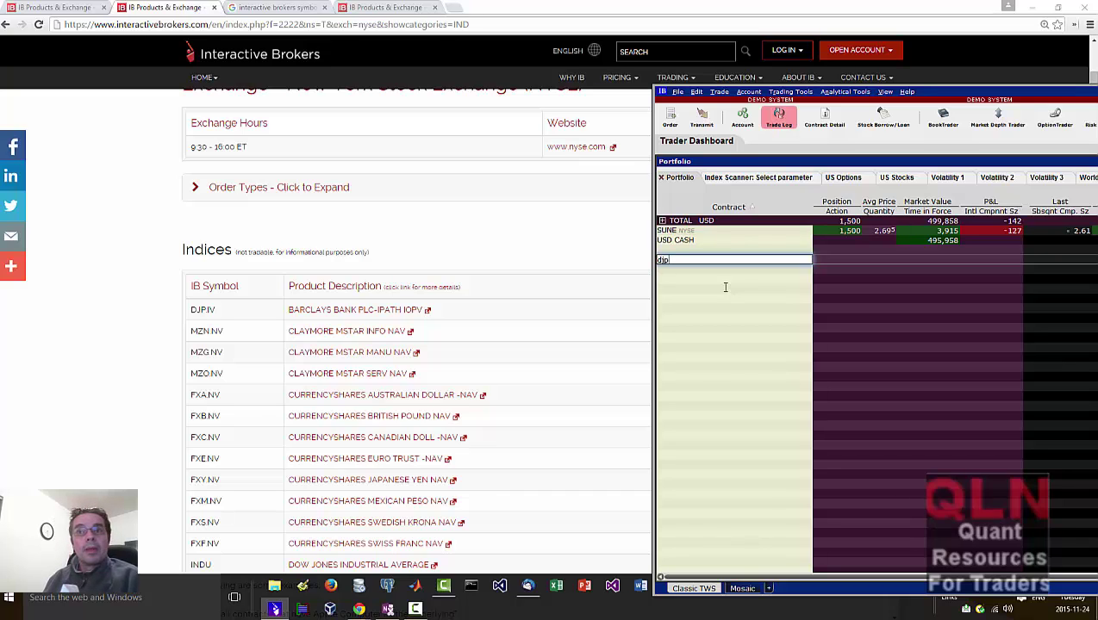
type(".i")
key("Return")
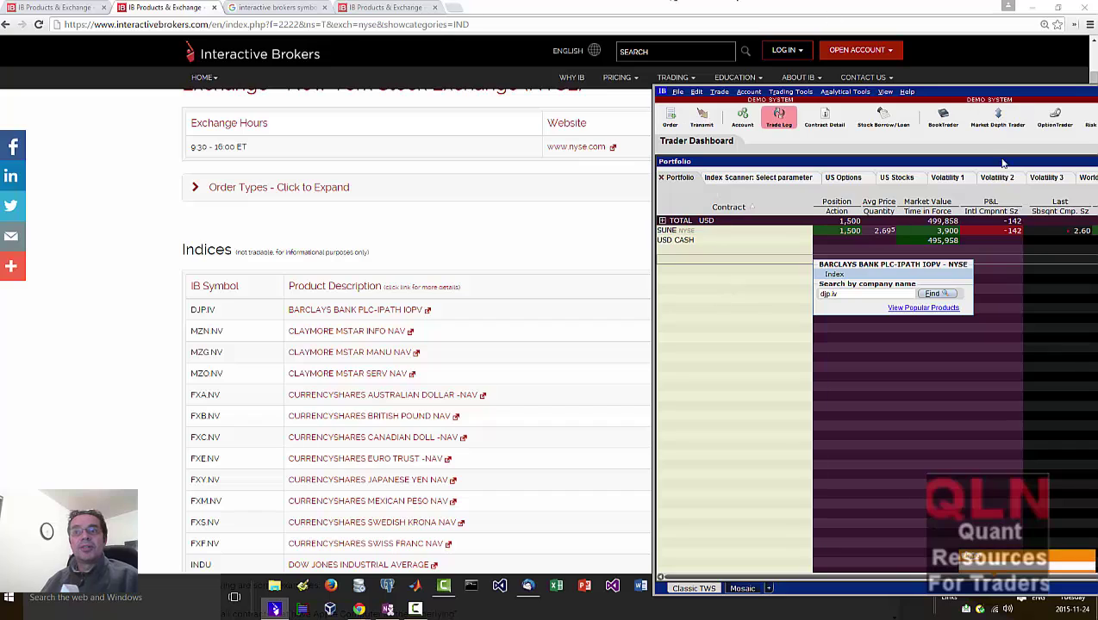
left_click(862, 276)
type("d")
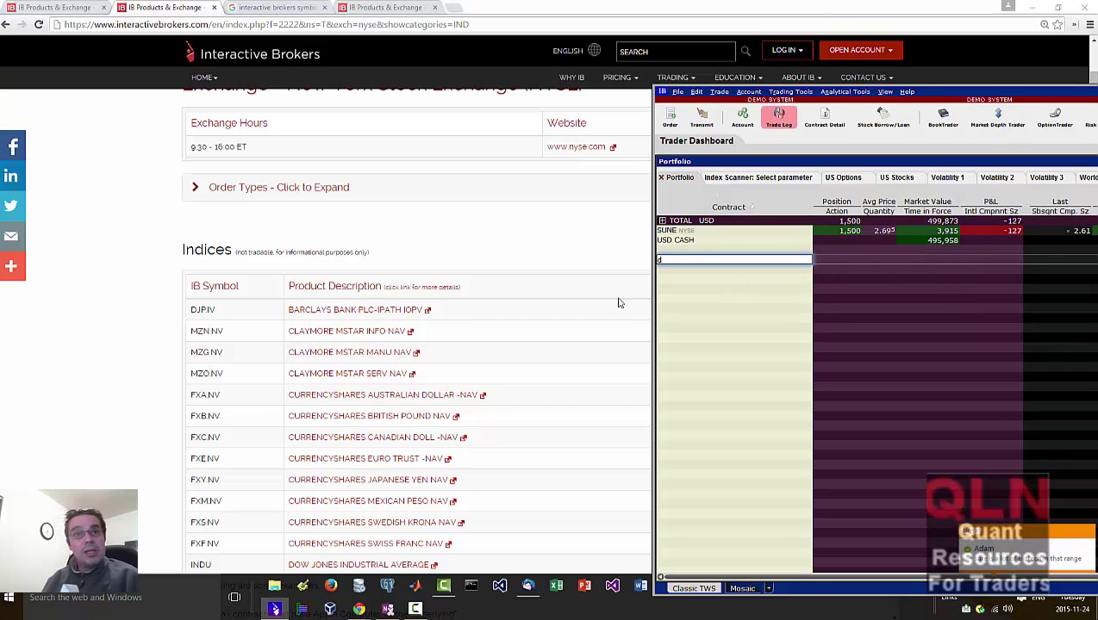
type("jp.iv")
key("Return")
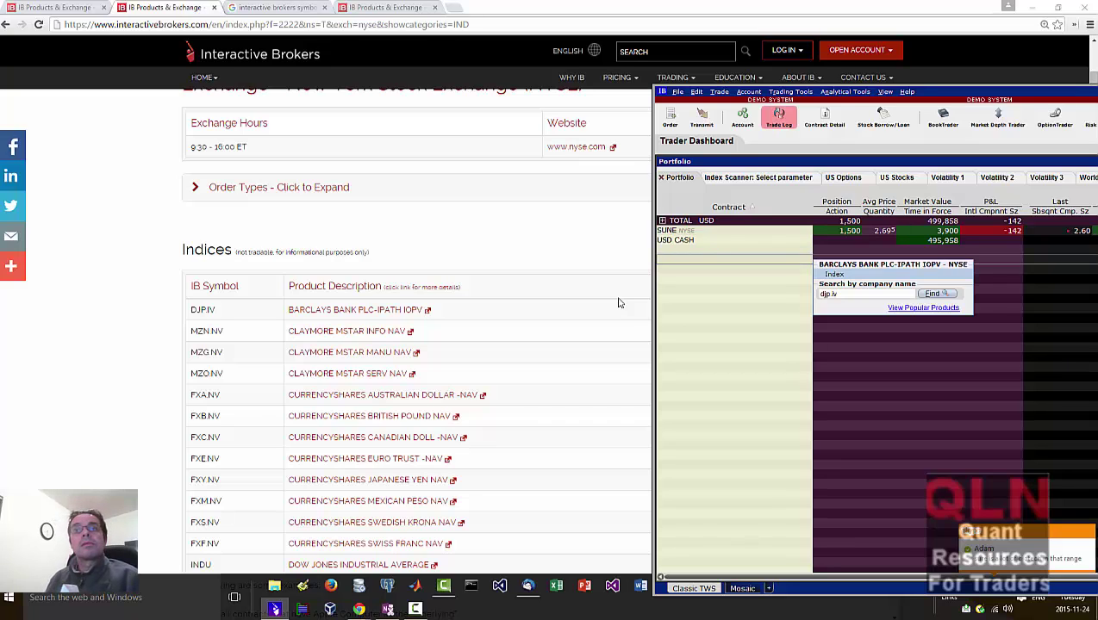
key("Return")
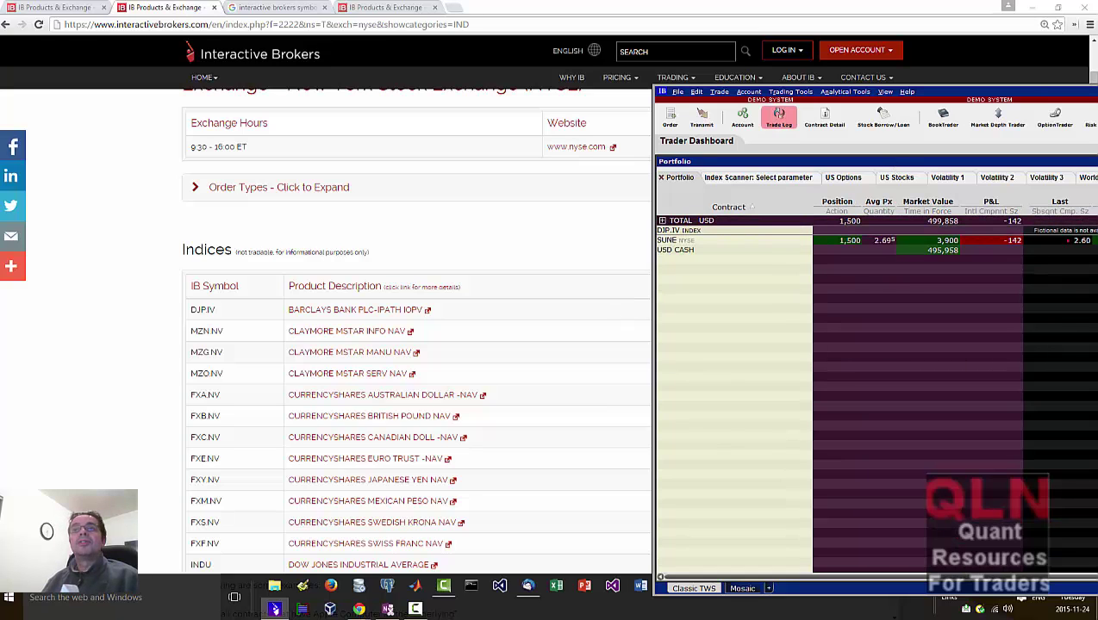
Step: Move Trader Workstation off the NYSE page and look through the NYSE sector index symbols further down the list
left_click_drag(1013, 86, 766, 78)
left_click(765, 79)
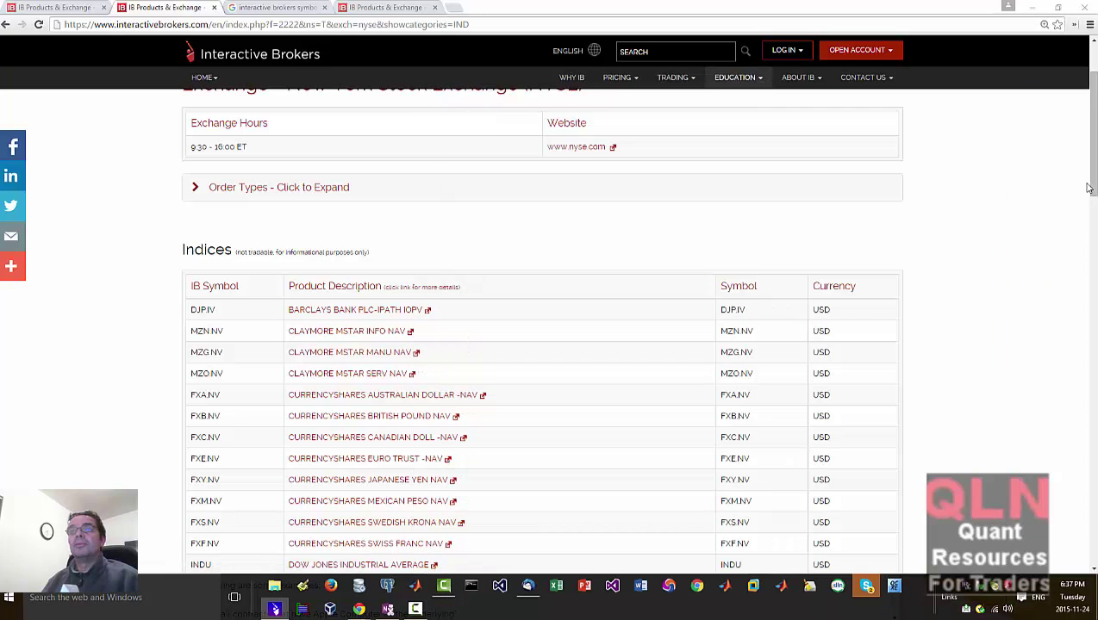
scroll(336, 414, "down", 7)
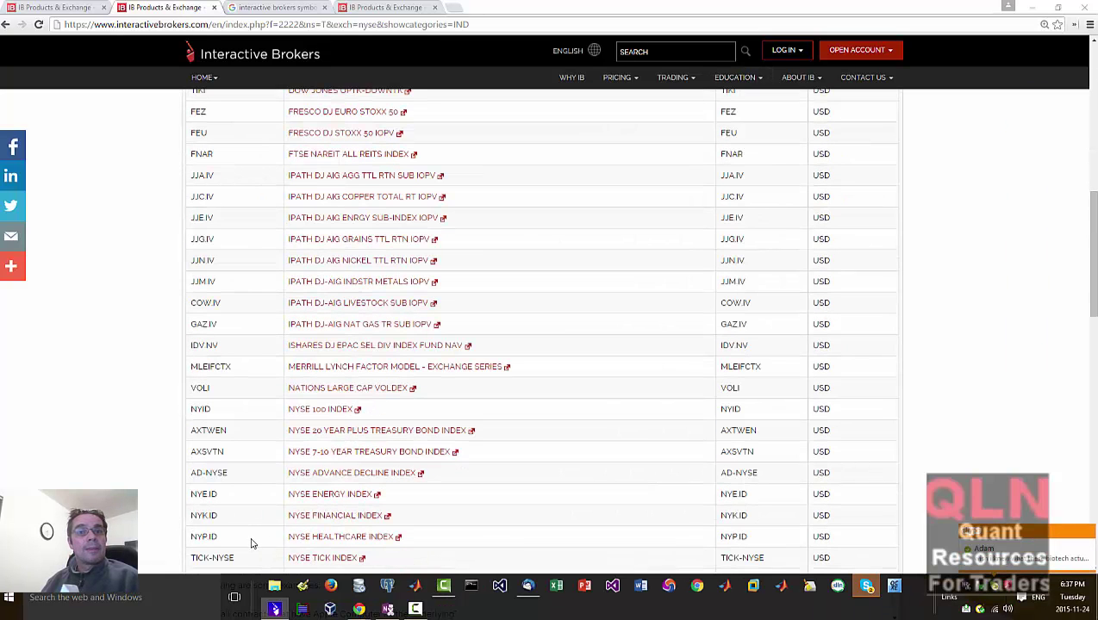
Step: Switch to Trader Workstation and try to add the NYSE Financial Index, NYK.ID, through the company name search
key("alt+Tab")
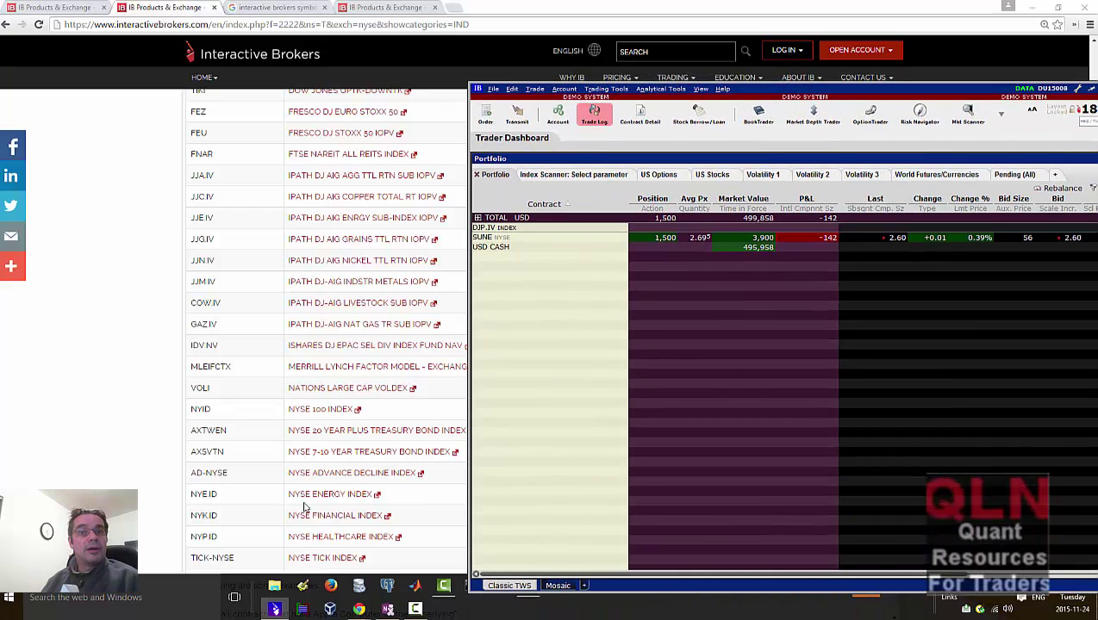
right_click(530, 229)
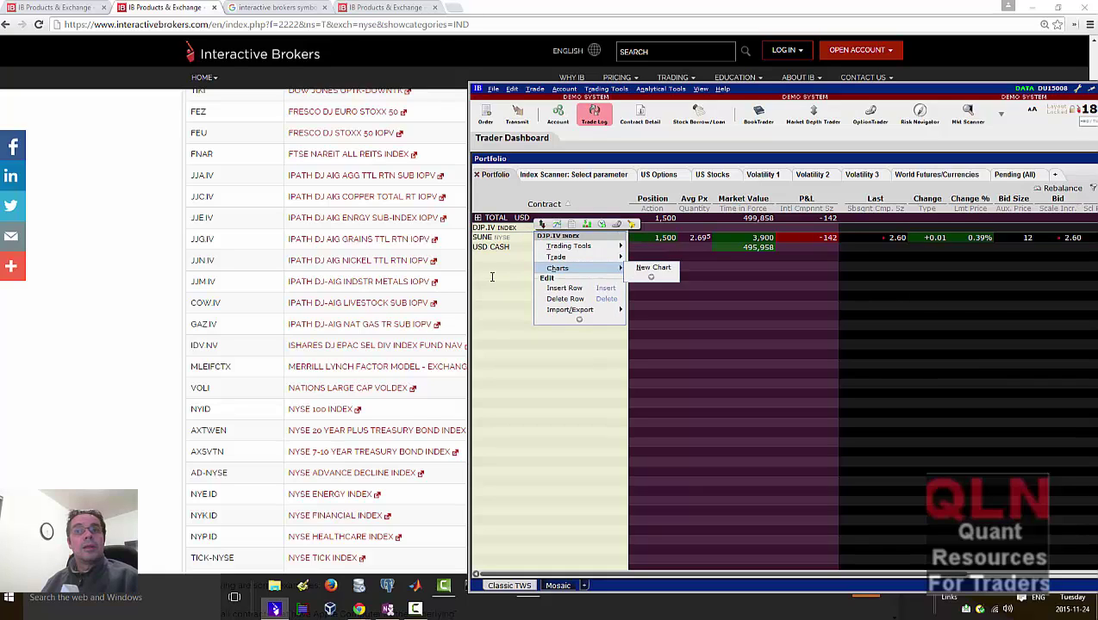
left_click(565, 287)
type("ny")
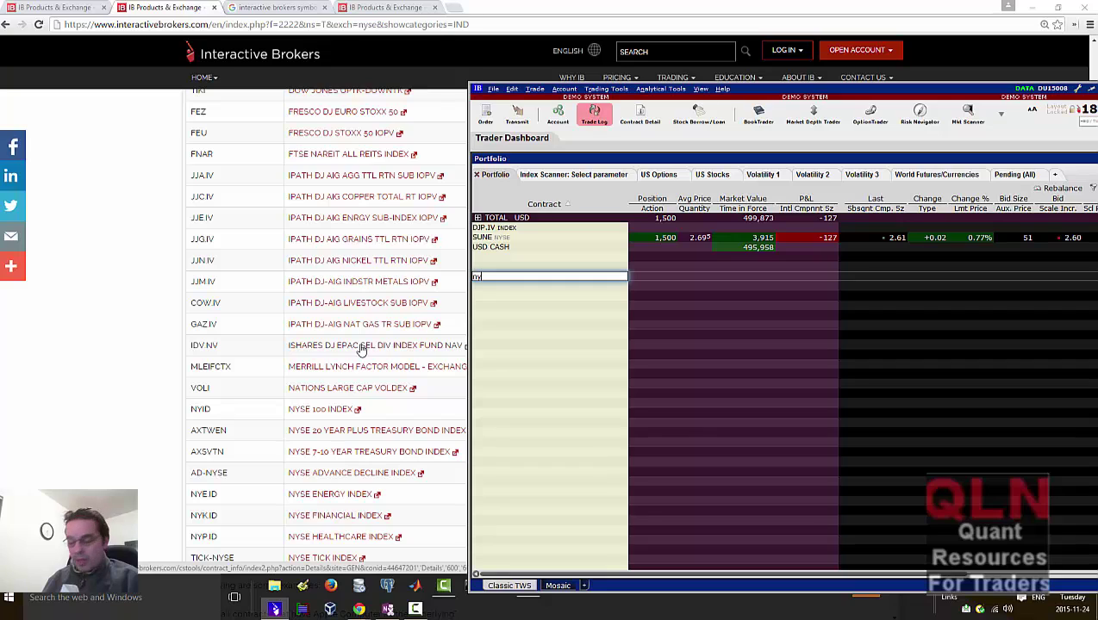
type("k.id")
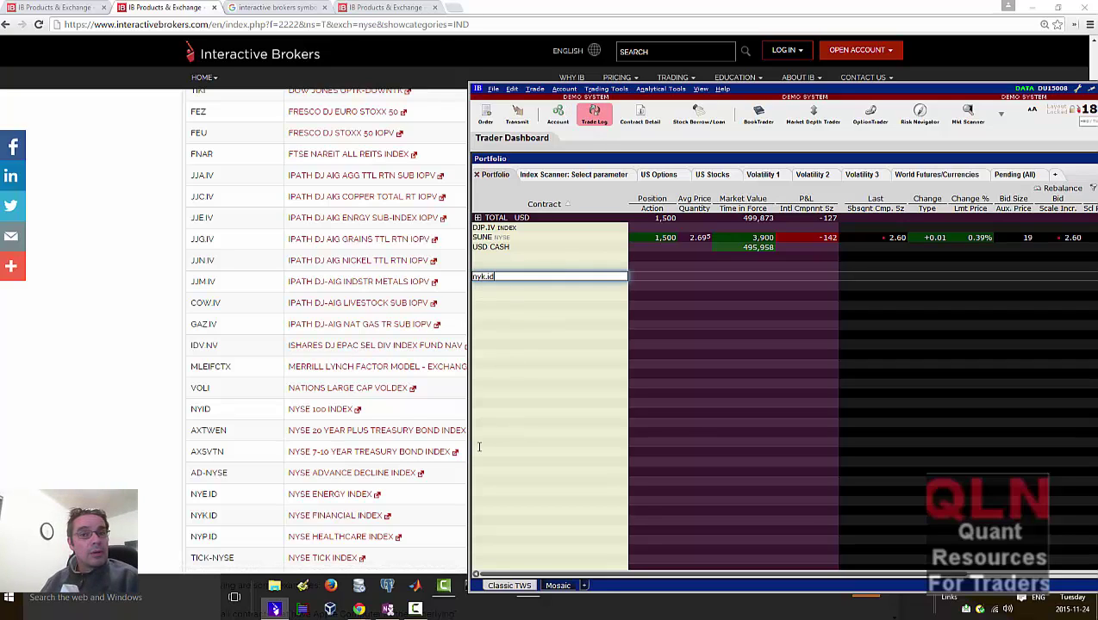
key("Return")
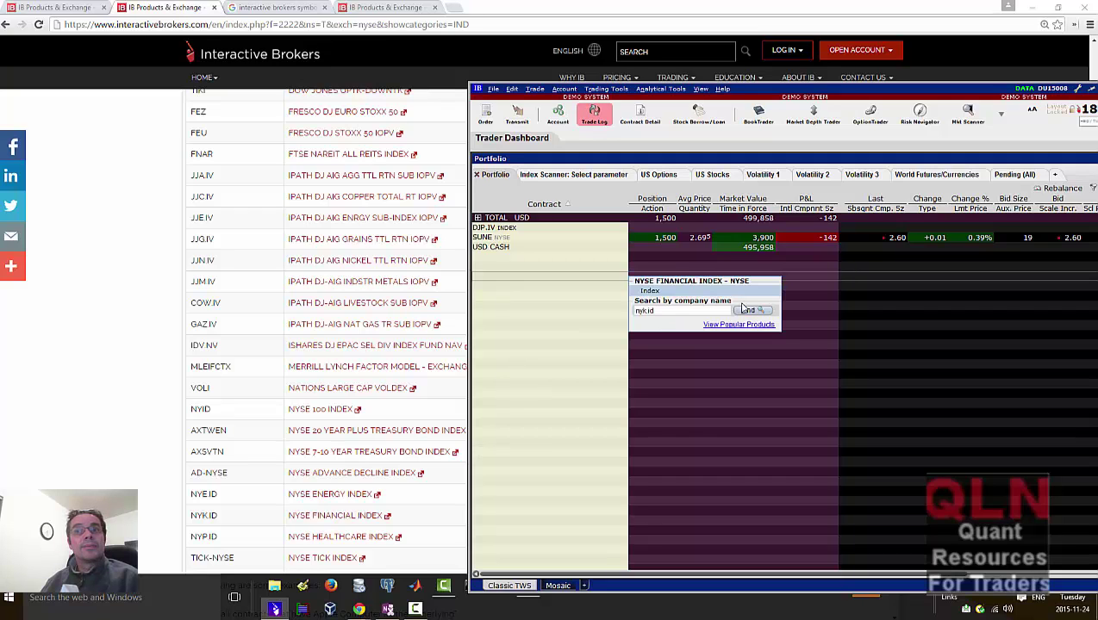
left_click(759, 313)
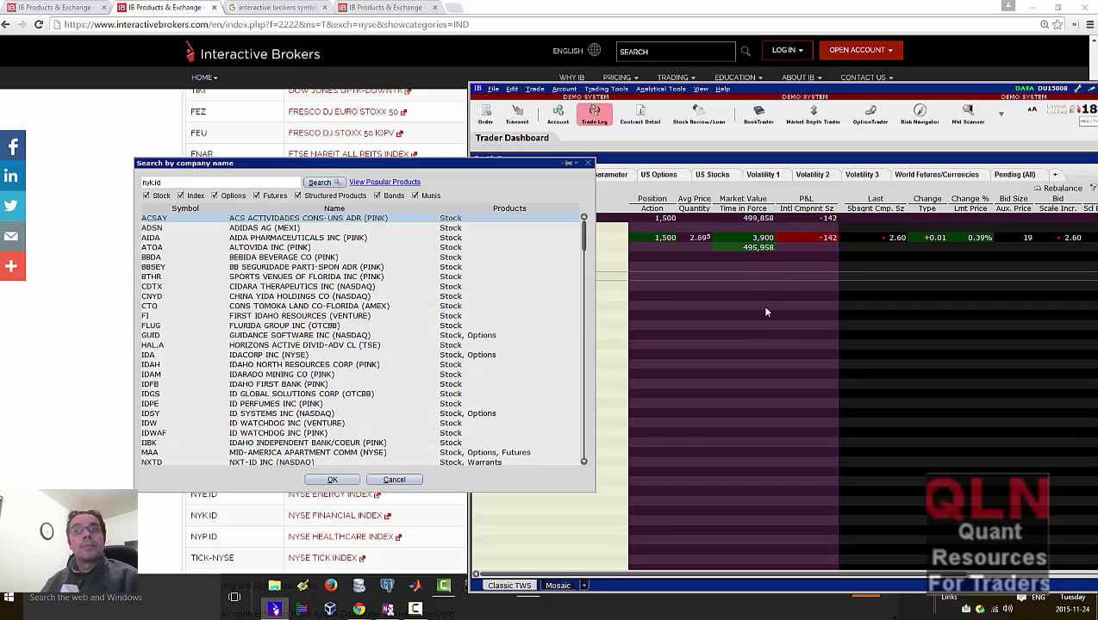
key("Escape")
Step: Add the NYSE Energy Index, NYE.ID, to the Portfolio as an index contract
type("nye.id")
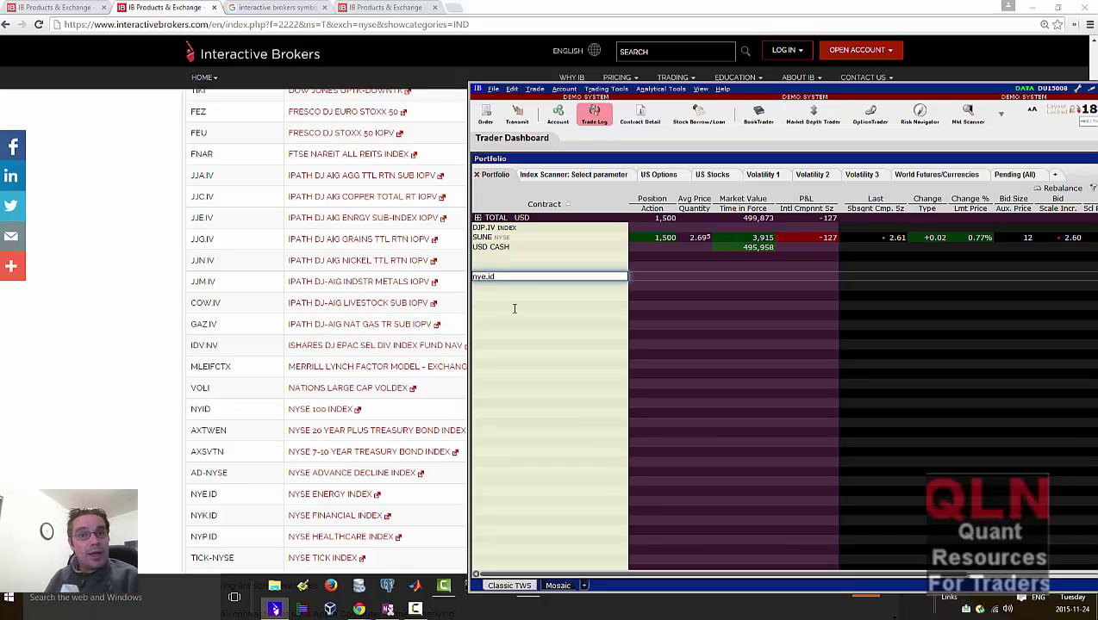
key("Return")
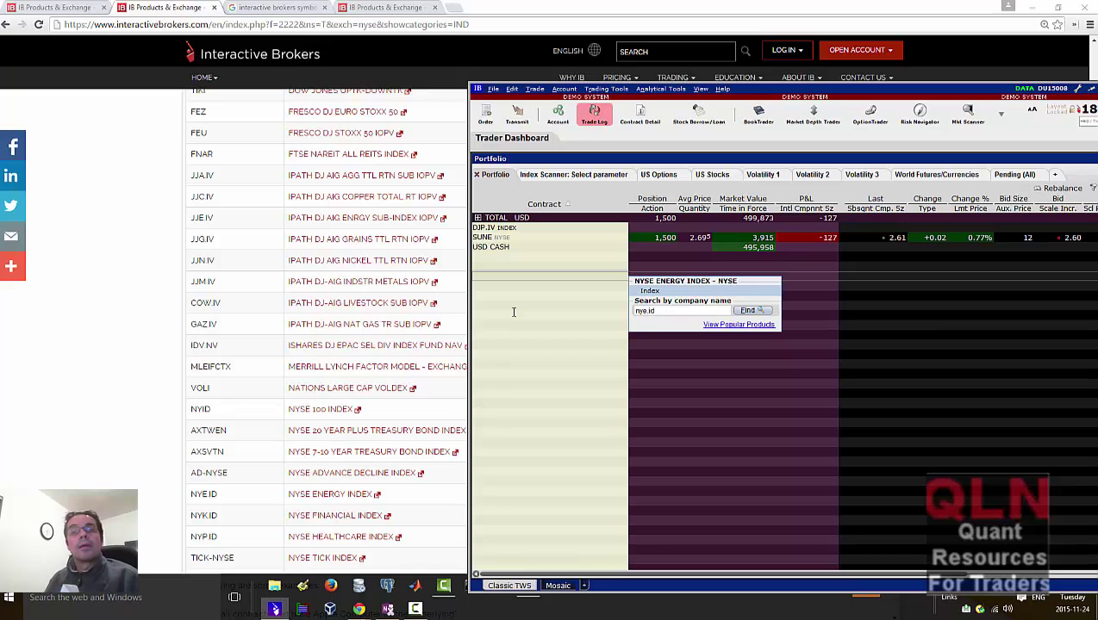
left_click(640, 292)
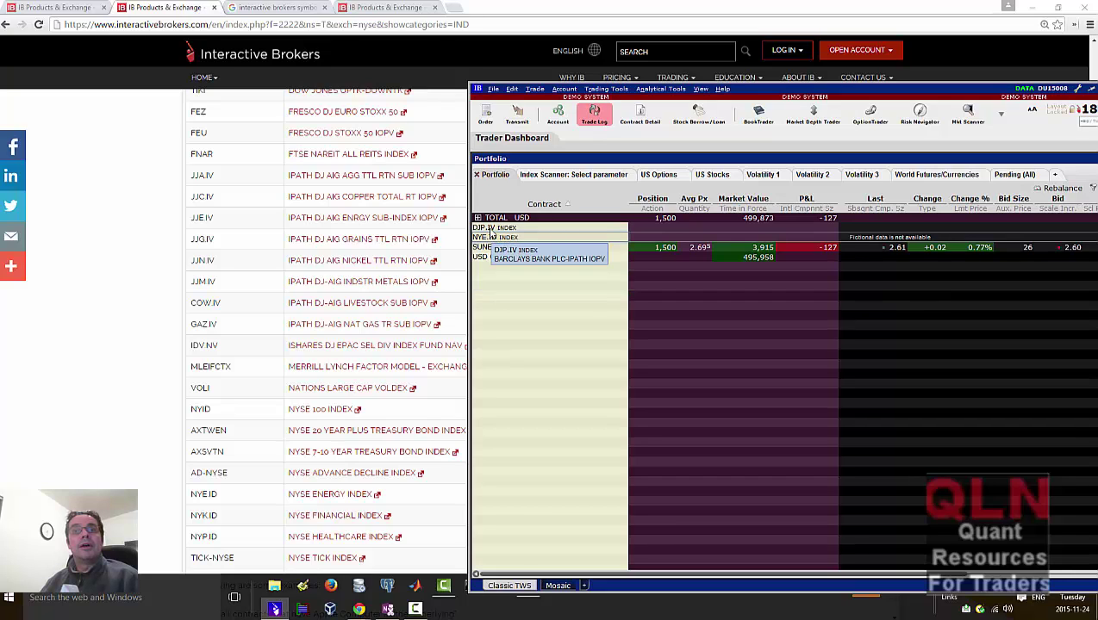
right_click(496, 227)
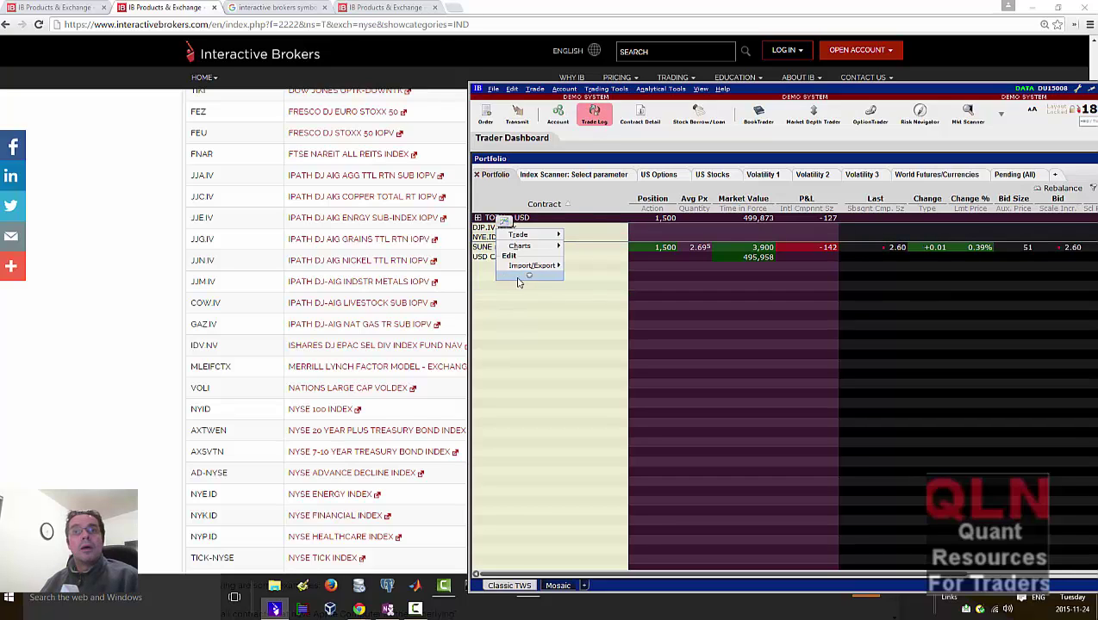
left_click(504, 238)
right_click(504, 239)
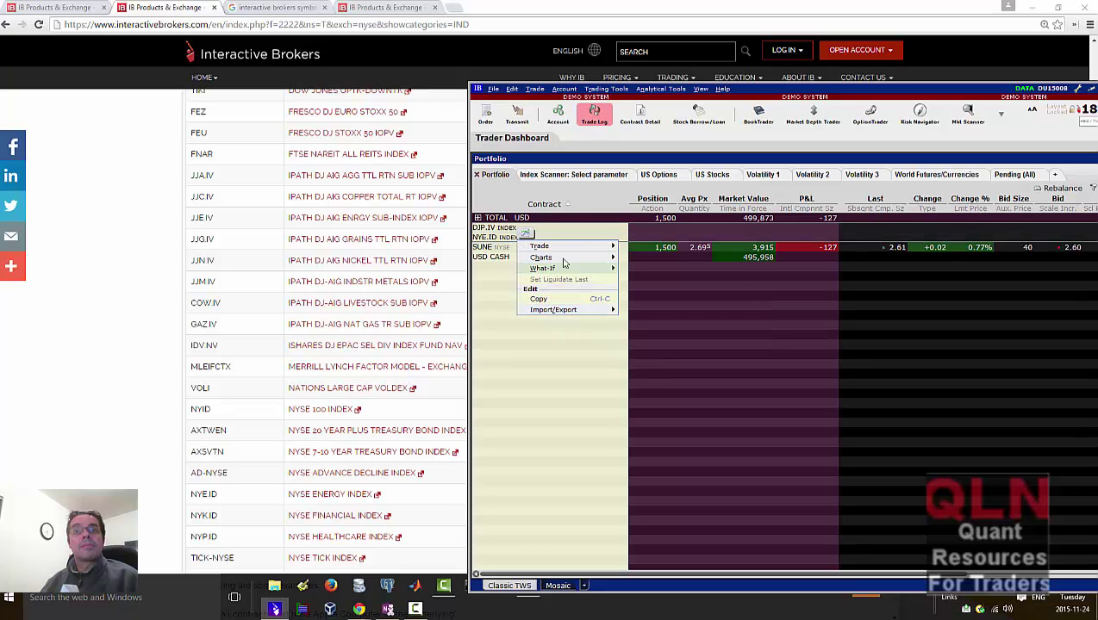
left_click(459, 345)
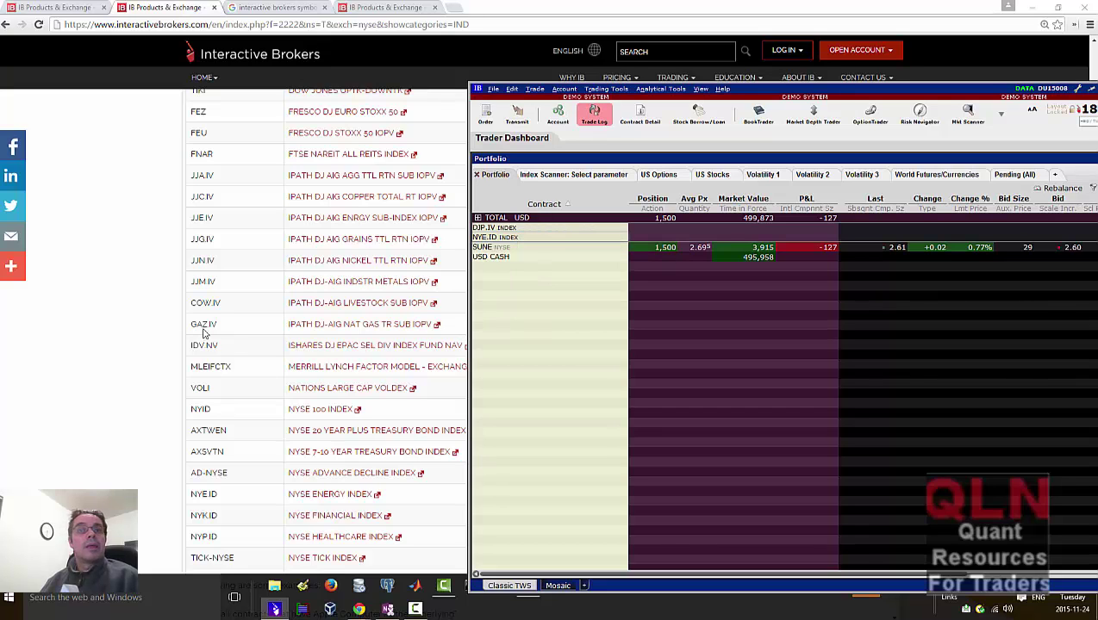
Step: Switch to the browser and return from the NYSE index page to the North American Indices product listing
scroll(301, 244, "up", 3)
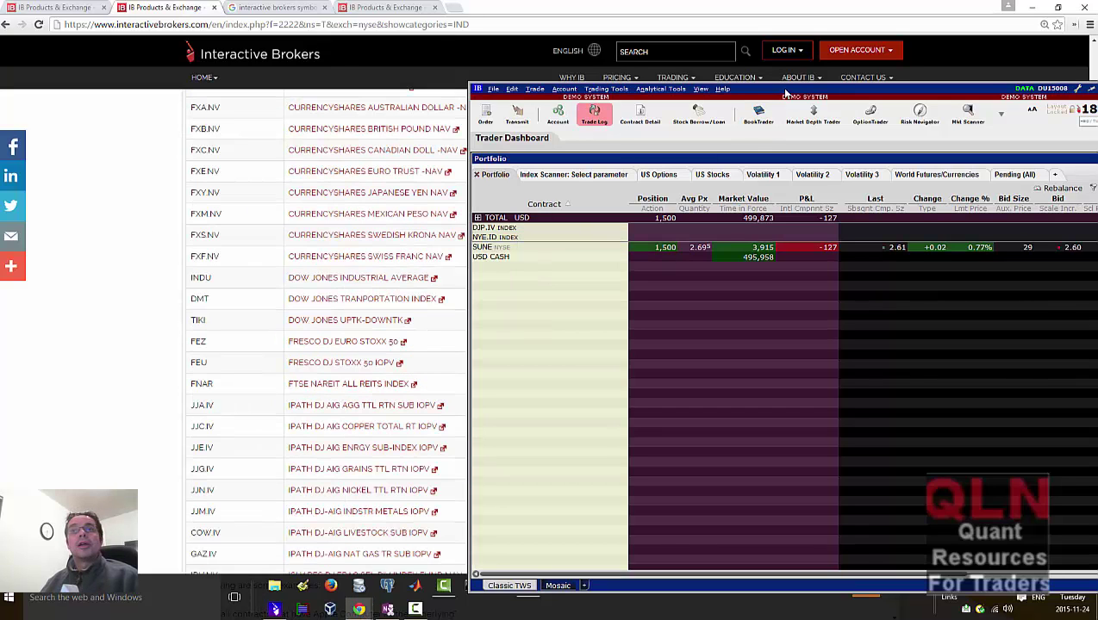
key("alt+Tab")
scroll(559, 274, "up", 5)
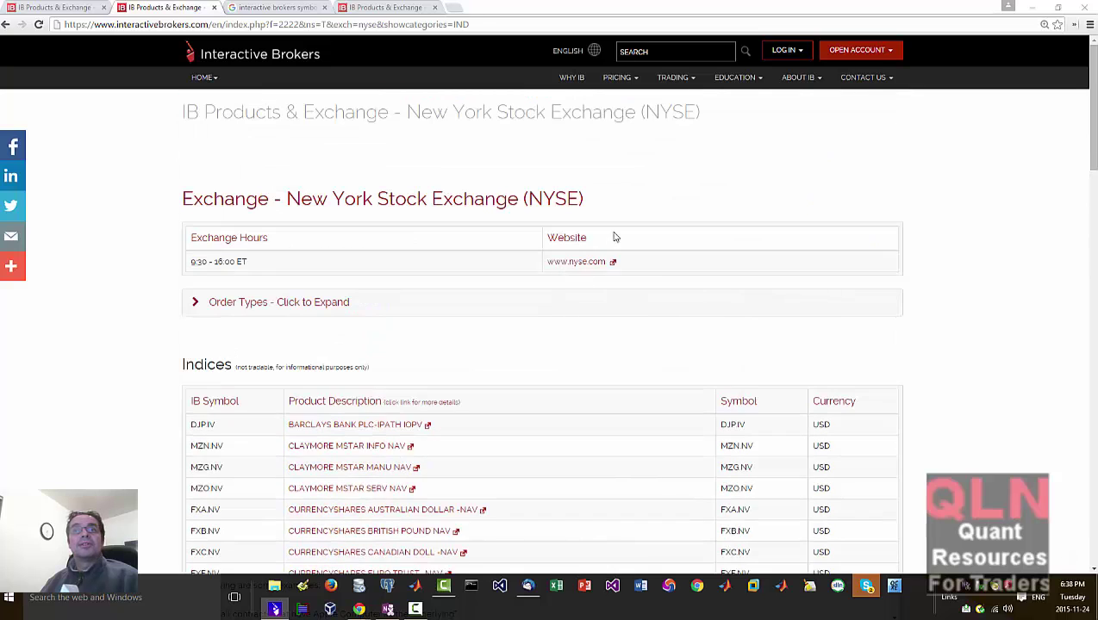
left_click(6, 24)
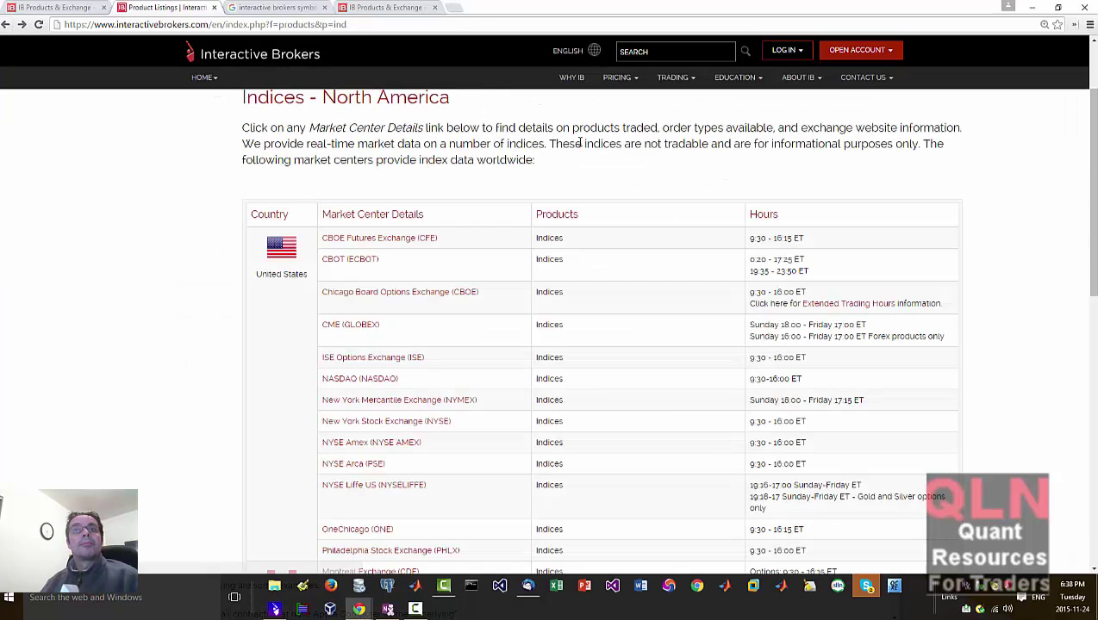
scroll(495, 217, "up", 2)
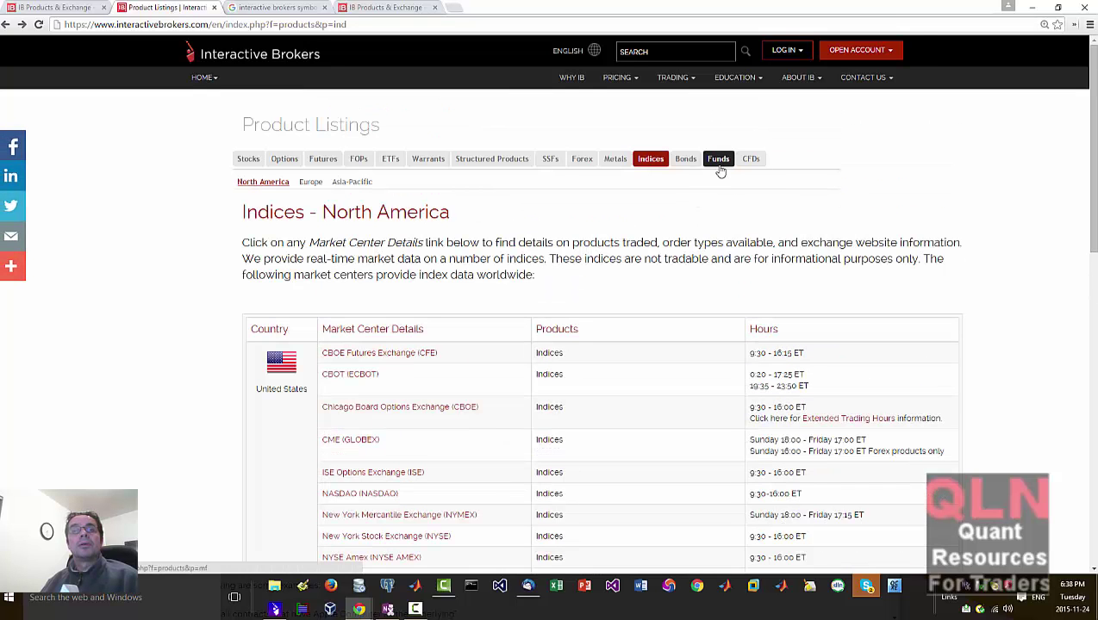
Step: Open the MuniCenter page from the North American Bonds listing and look through its municipal bond symbols
left_click(686, 160)
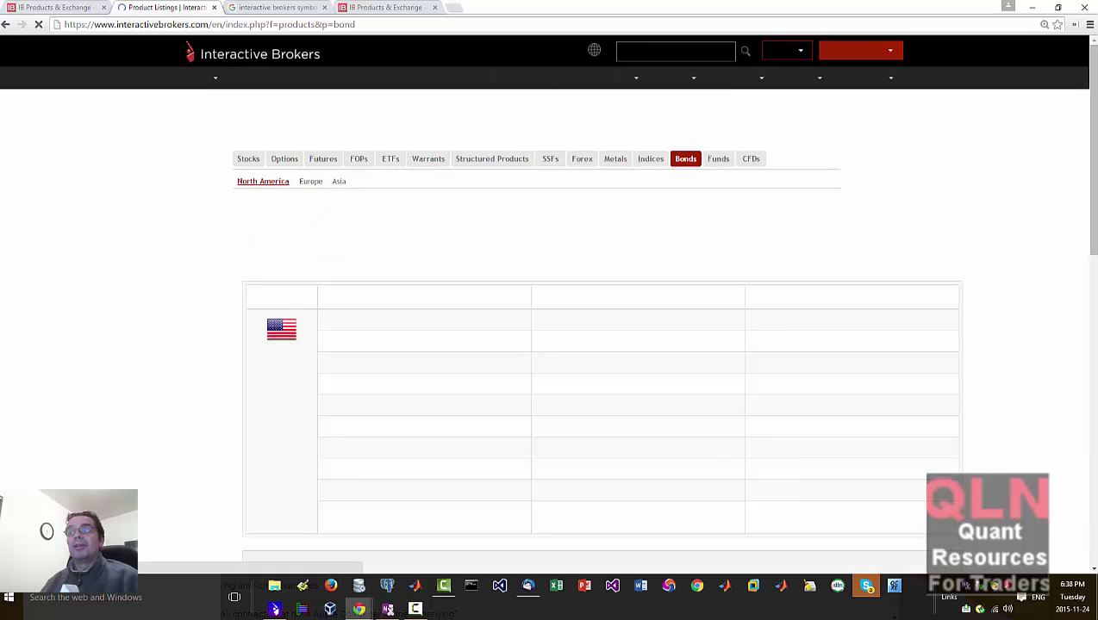
scroll(419, 407, "down", 1)
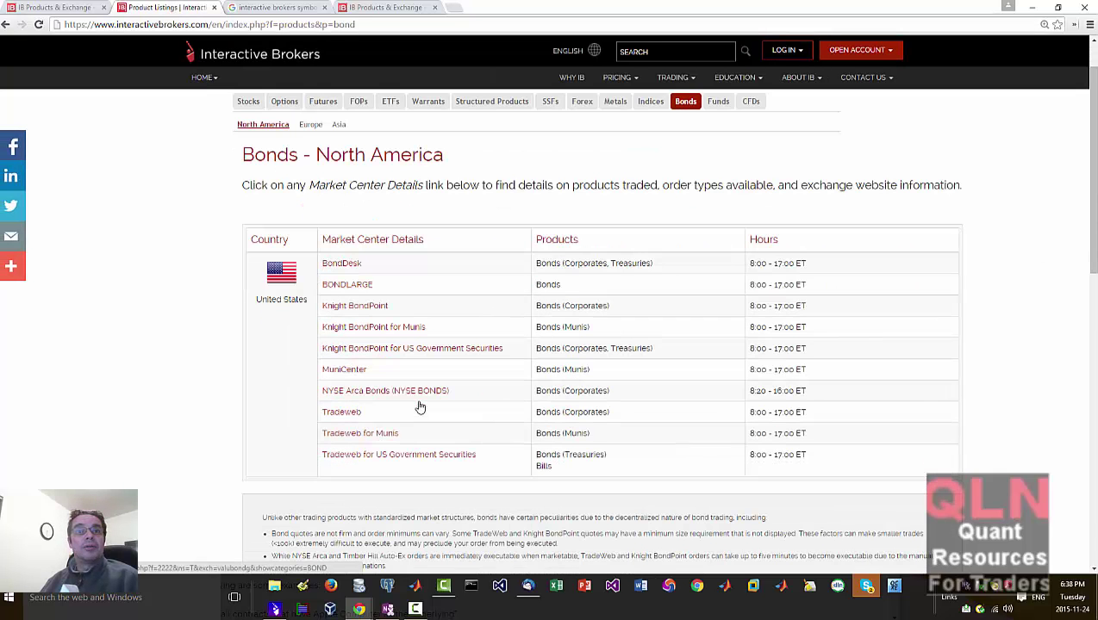
left_click(347, 370)
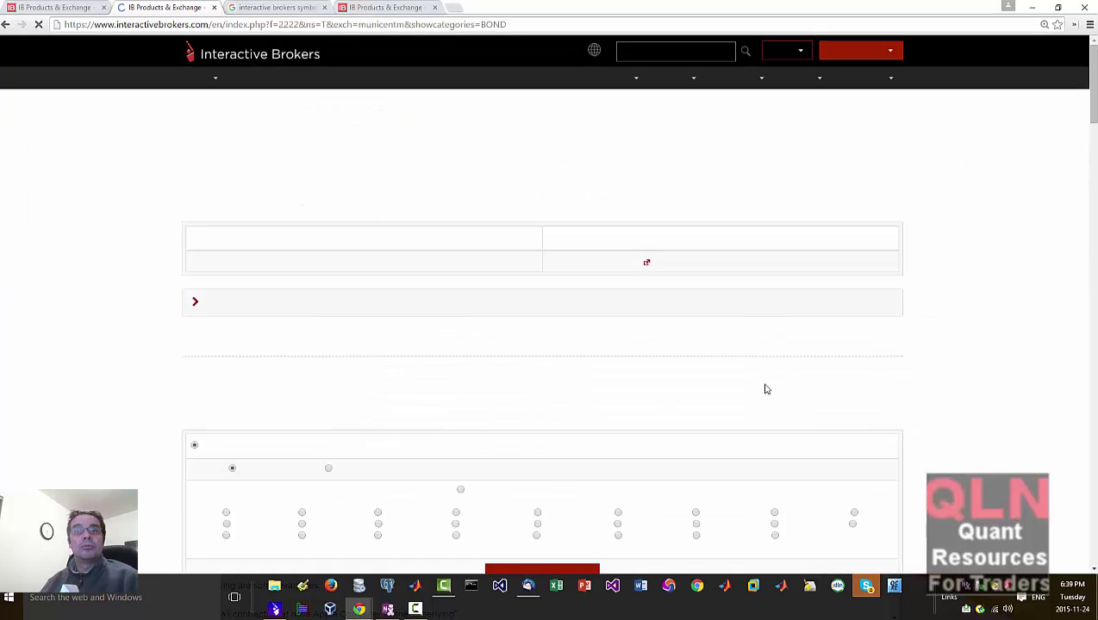
scroll(769, 416, "down", 5)
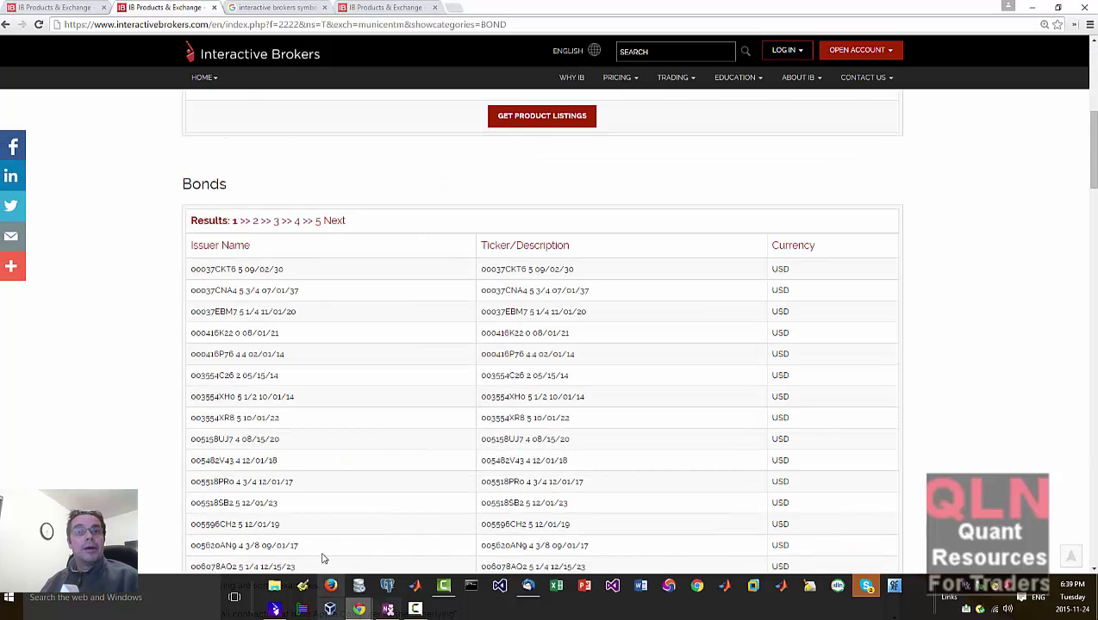
scroll(581, 511, "down", 15)
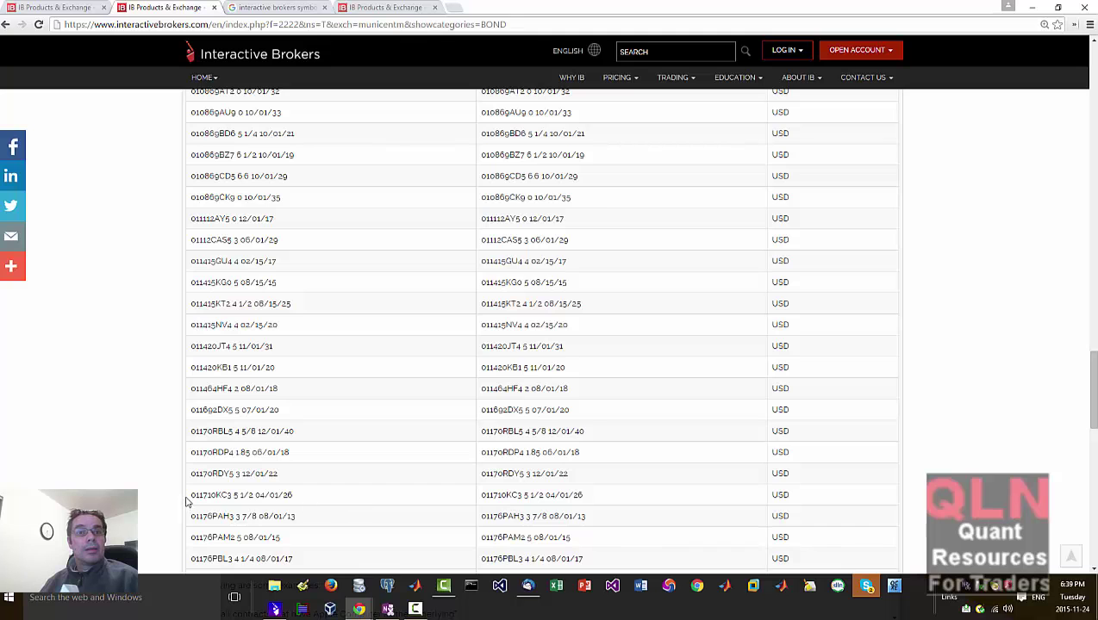
left_click_drag(192, 497, 303, 485)
scroll(351, 510, "down", 3)
scroll(544, 506, "up", 18)
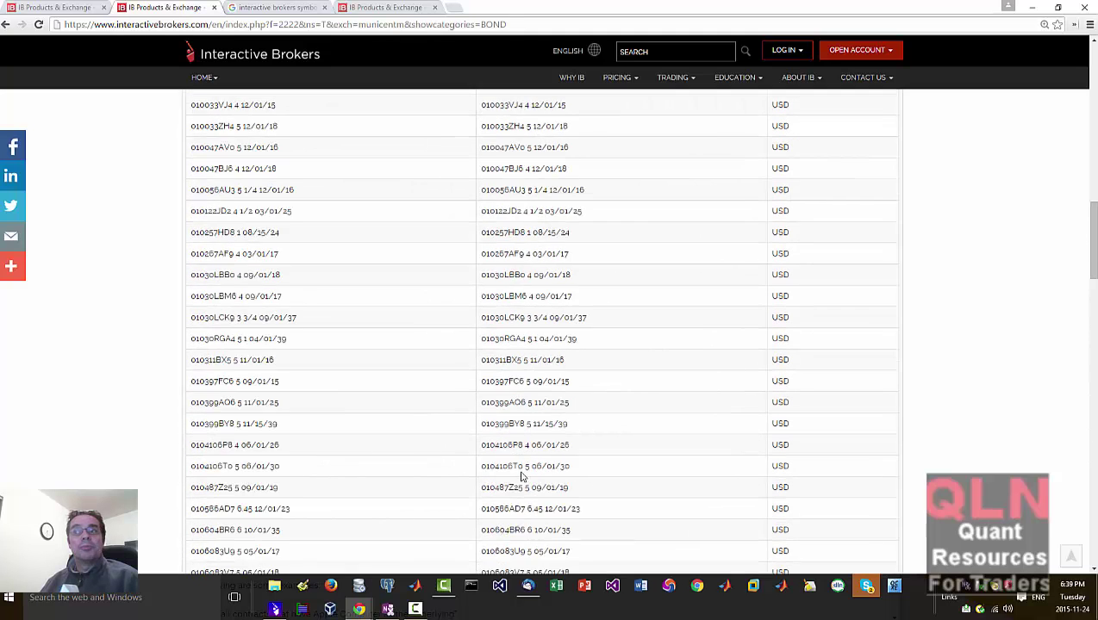
scroll(538, 466, "up", 7)
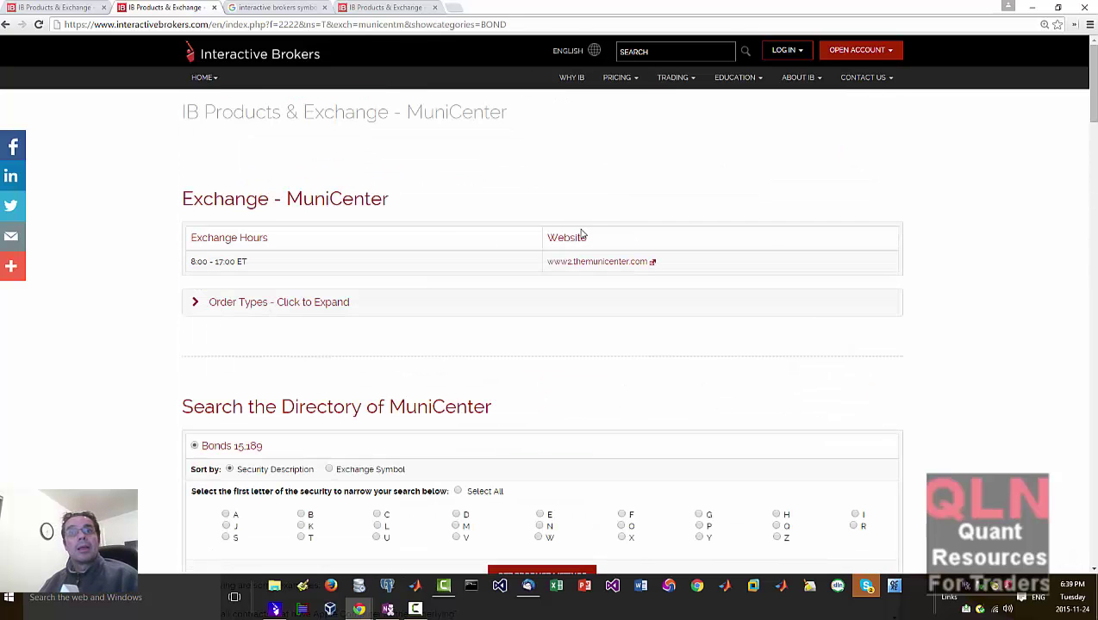
Step: Open BlackRock from the North American mutual funds listing and select the Investor C symbol of BlackRock Basic Value Fund, MCBAX
left_click(6, 26)
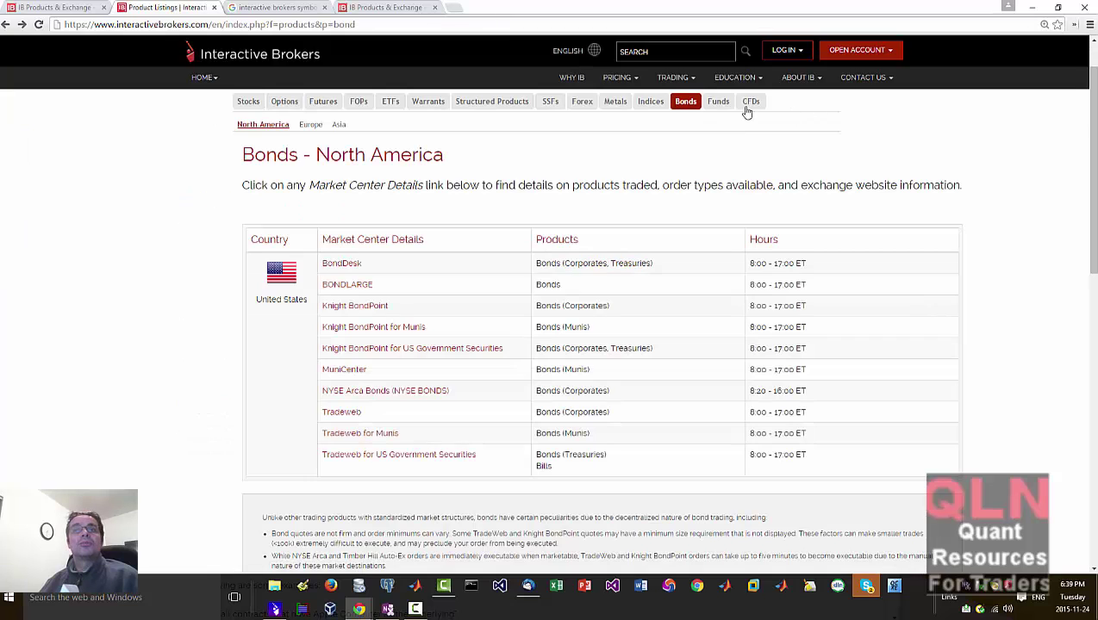
left_click(724, 102)
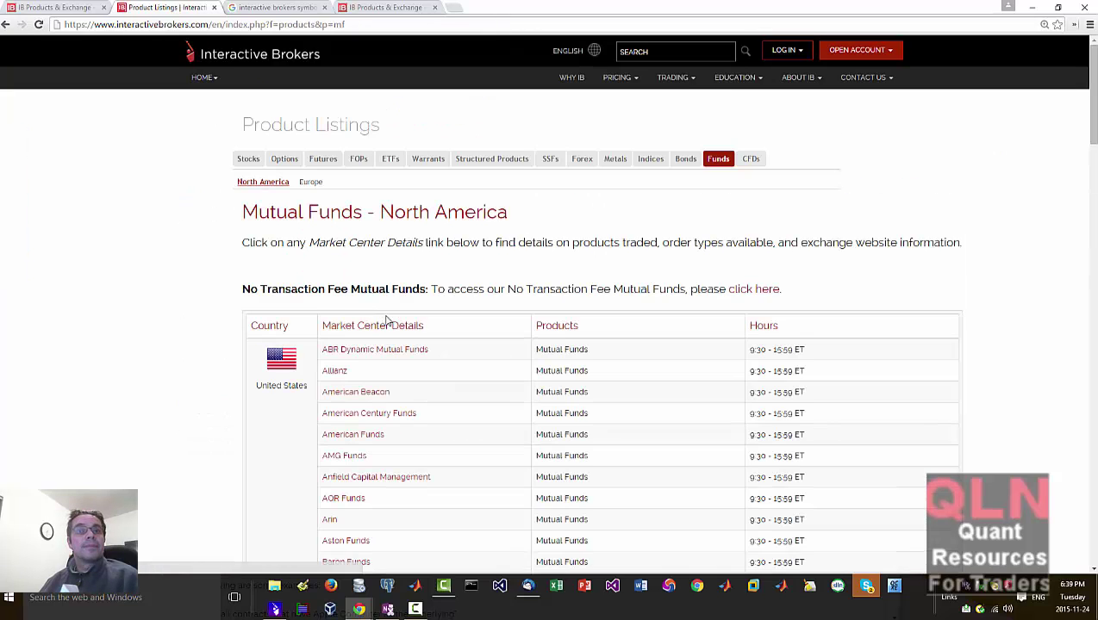
scroll(390, 322, "down", 3)
left_click(349, 356)
scroll(388, 353, "down", 3)
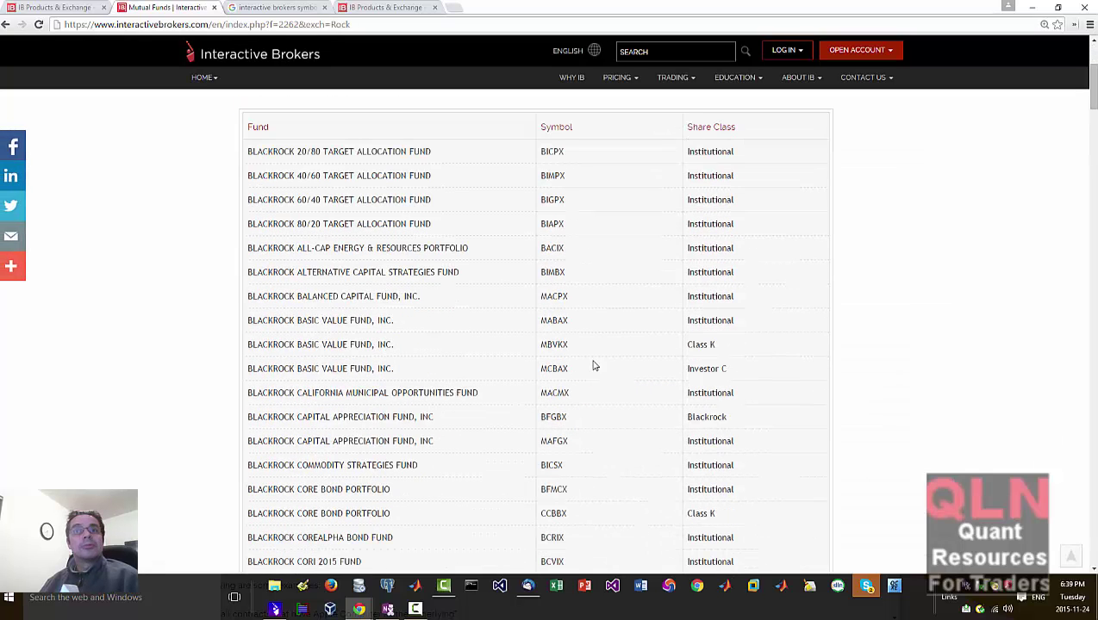
left_click_drag(582, 373, 536, 364)
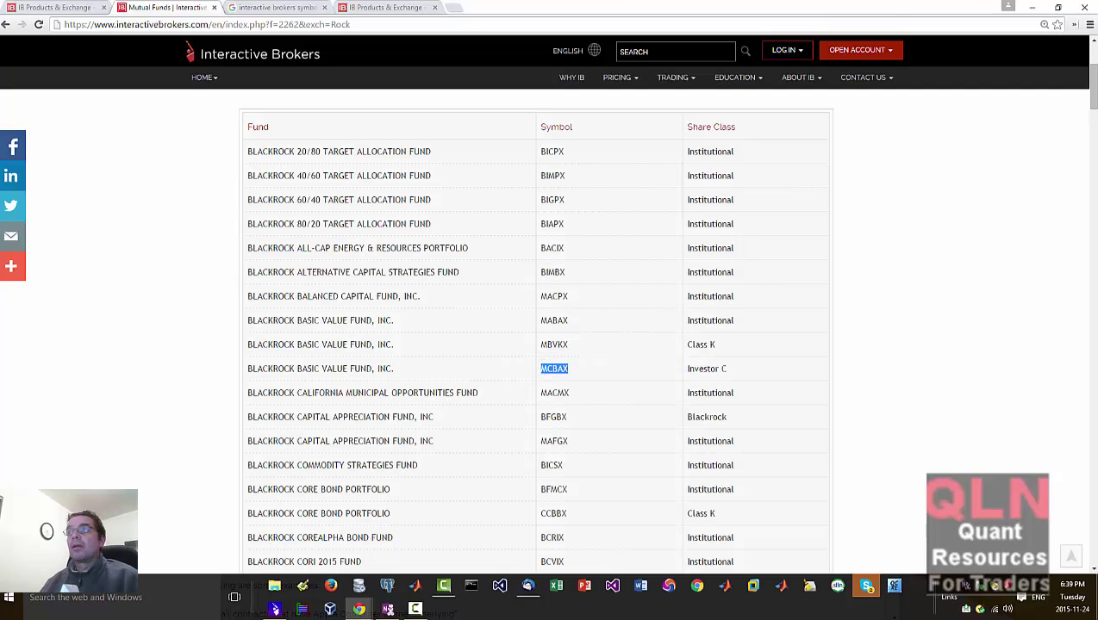
Step: Switch to Trader Workstation and try to find the MCBAX fund through the company name search
key("alt+Tab")
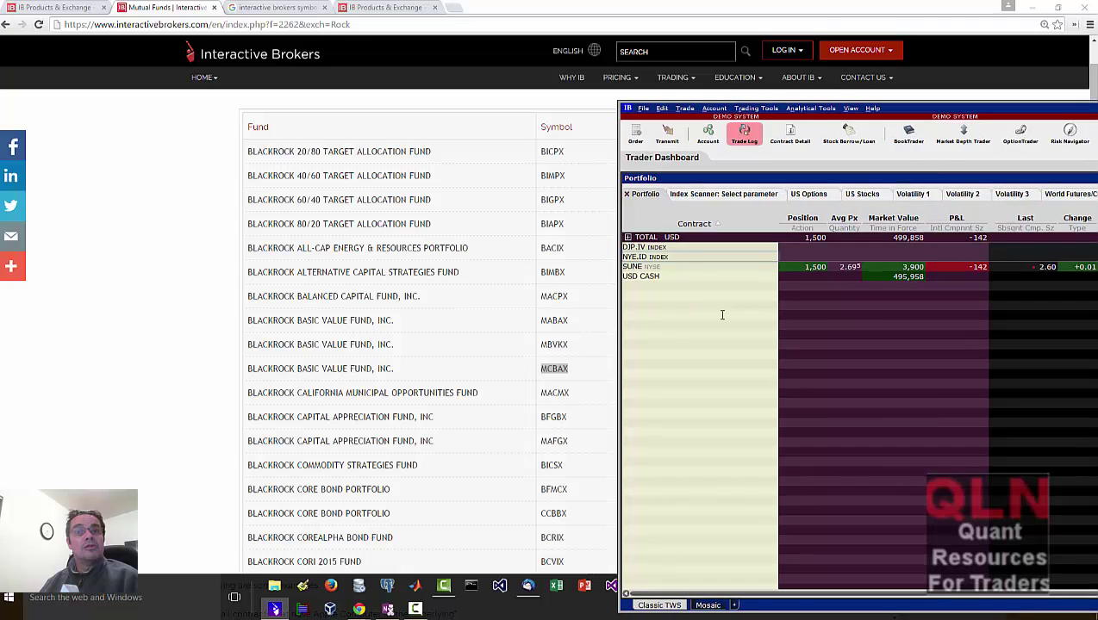
left_click(629, 286)
type("mcbax")
key("Return")
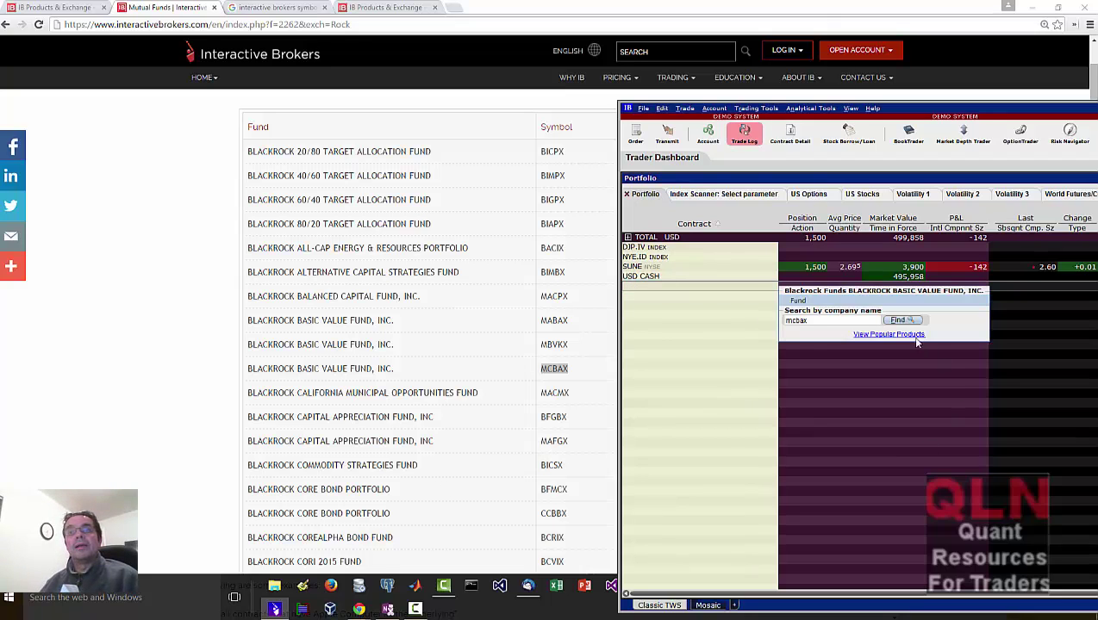
left_click(900, 320)
left_click(899, 321)
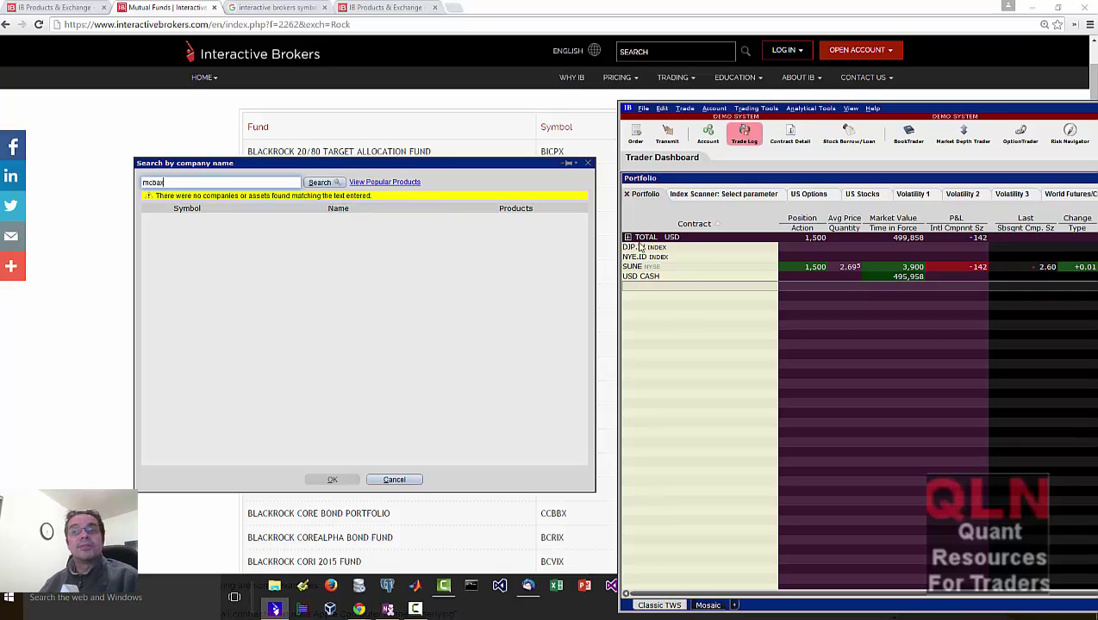
key("Escape")
Step: Add the BlackRock Basic Value Fund, MCBAX, to the Portfolio as a fund contract
left_click(640, 287)
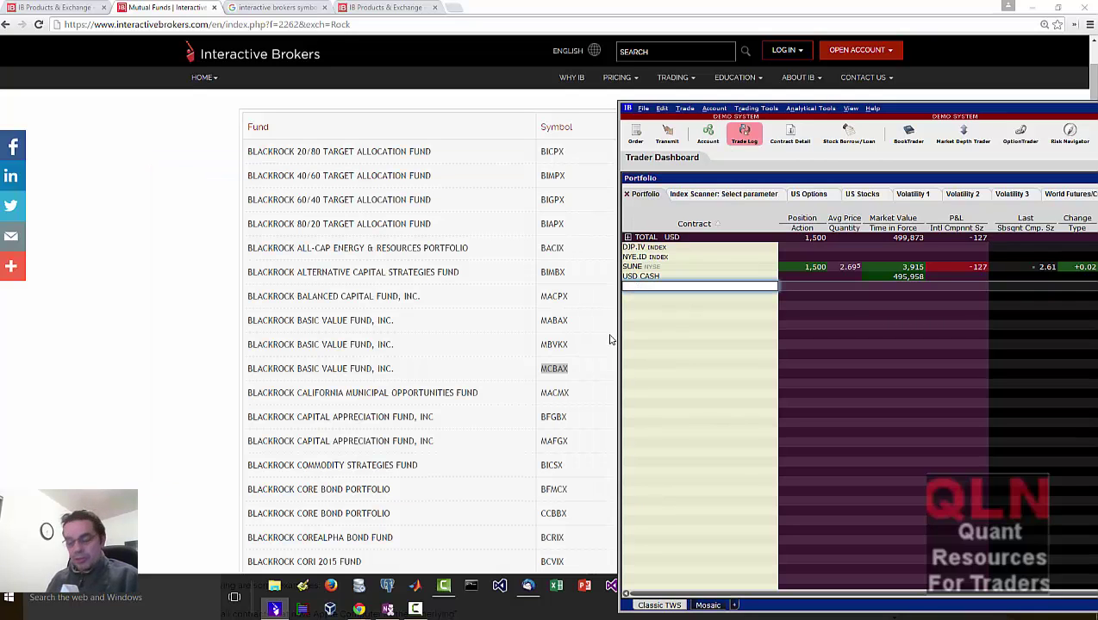
type("mc")
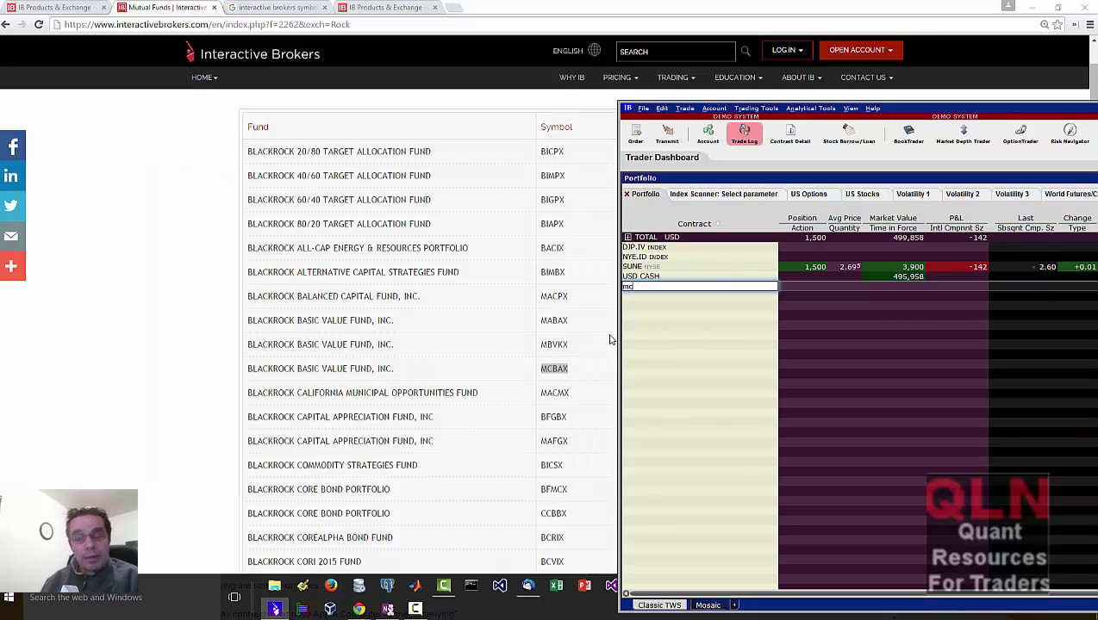
type("bax")
key("Return")
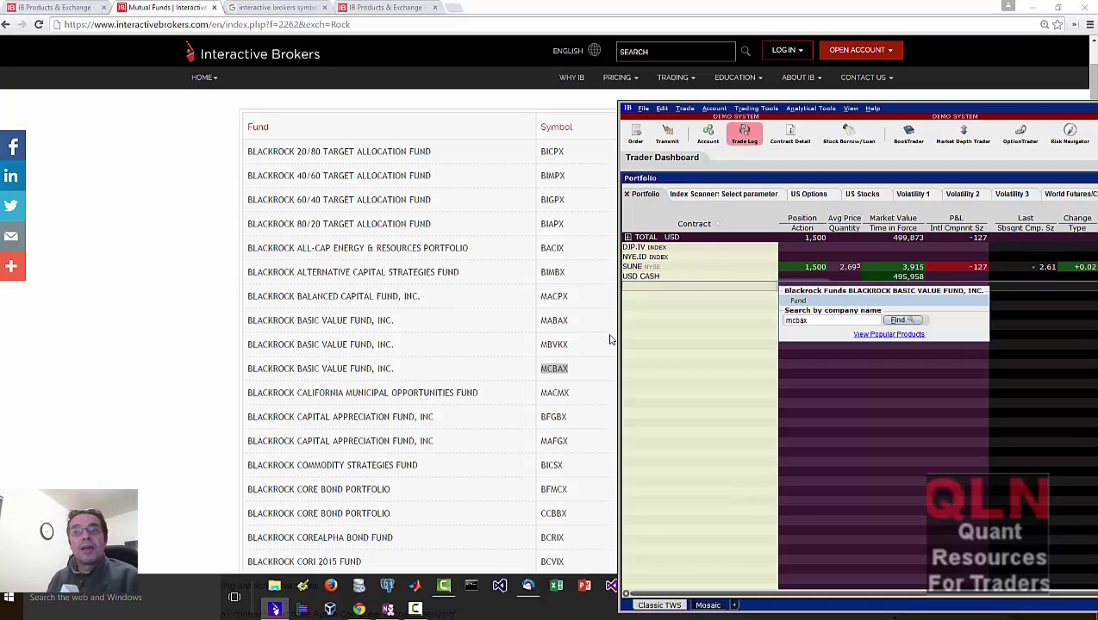
left_click(798, 301)
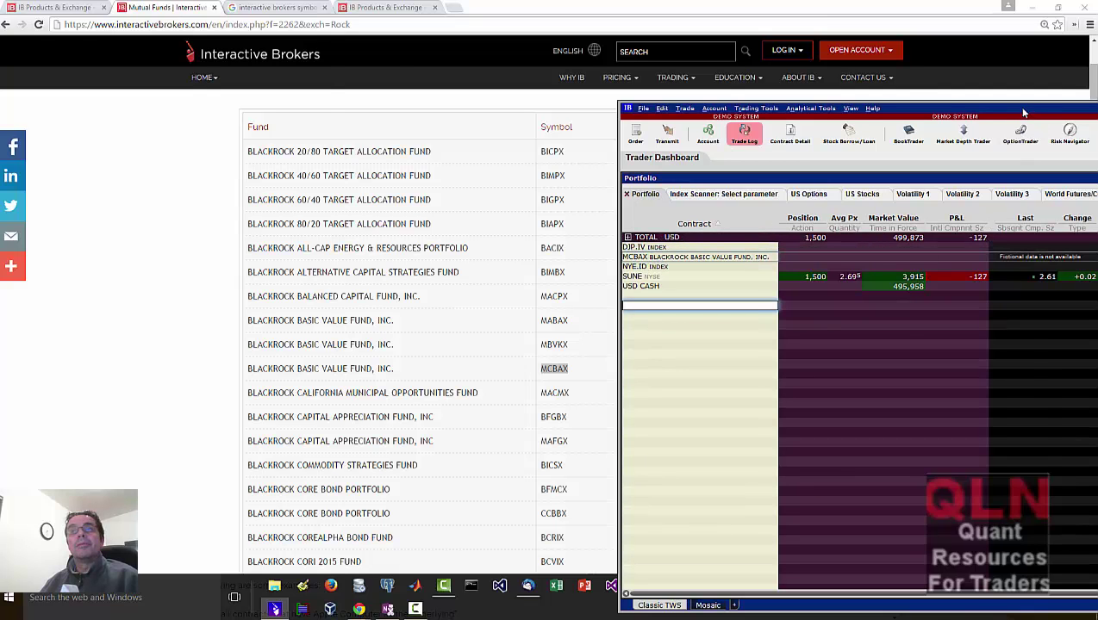
Step: Move Trader Workstation off the page, return to the North American mutual funds listing and look through its fund families
left_click_drag(975, 110, 699, 69)
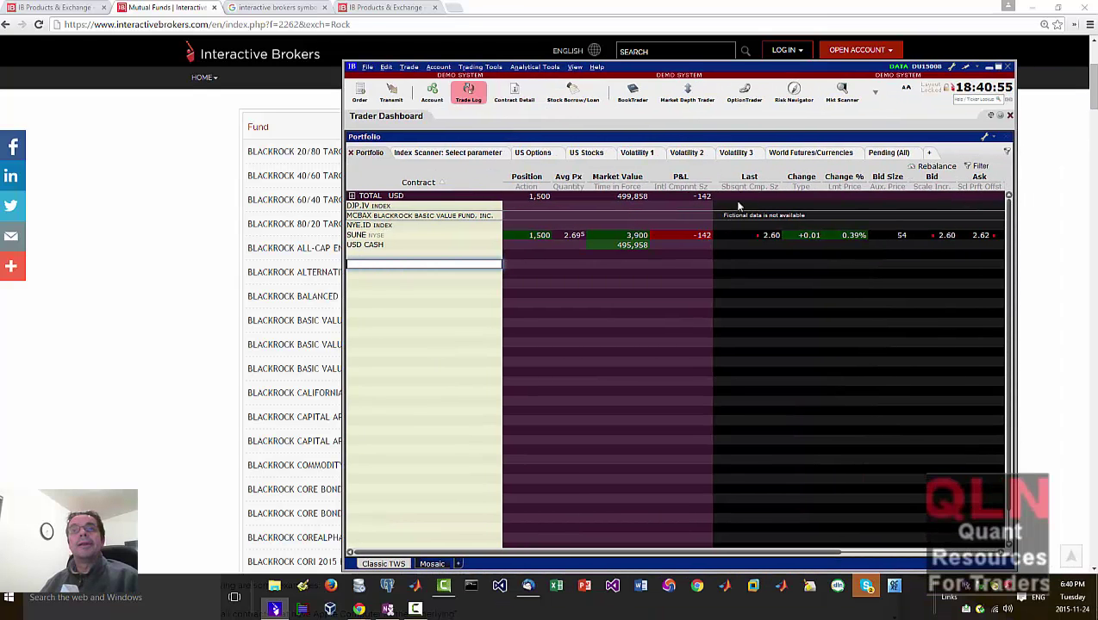
left_click(117, 200)
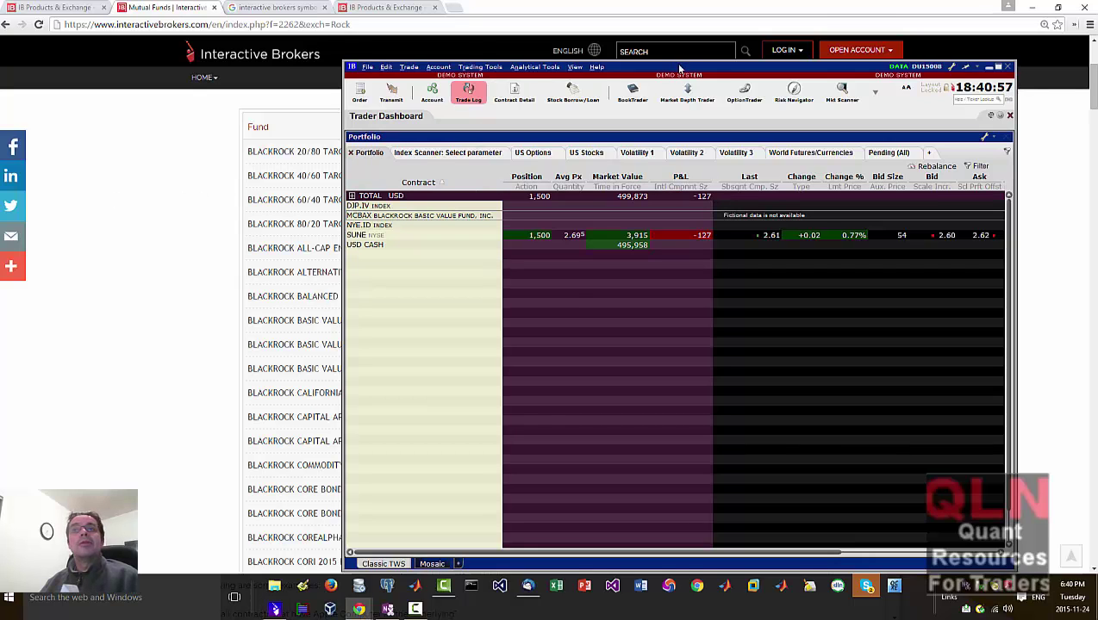
left_click_drag(726, 75, 1089, 247)
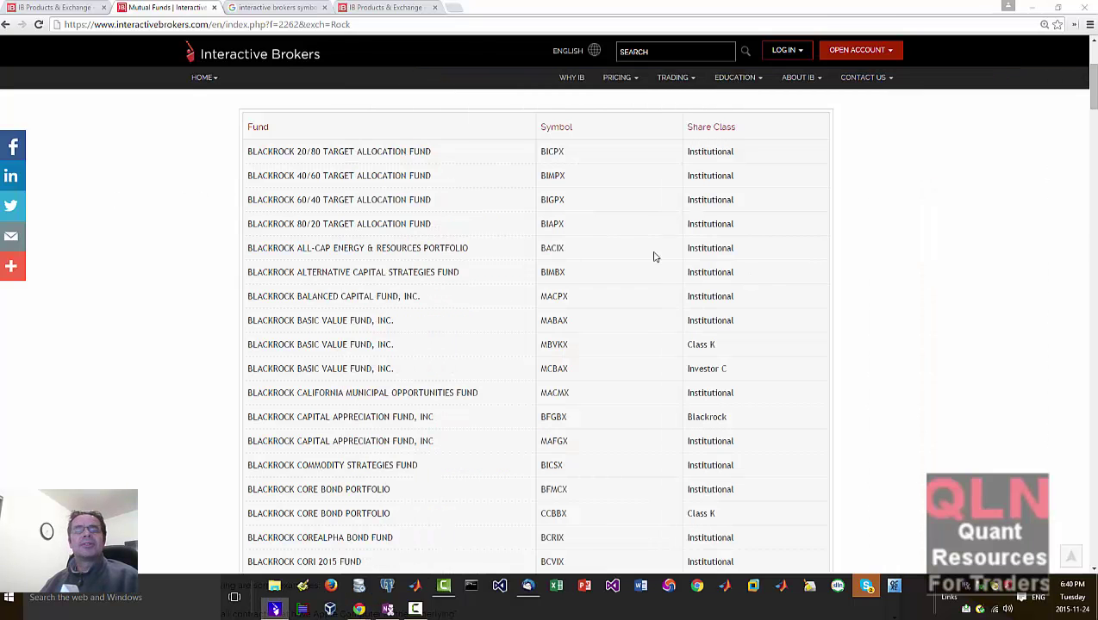
scroll(655, 285, "up", 3)
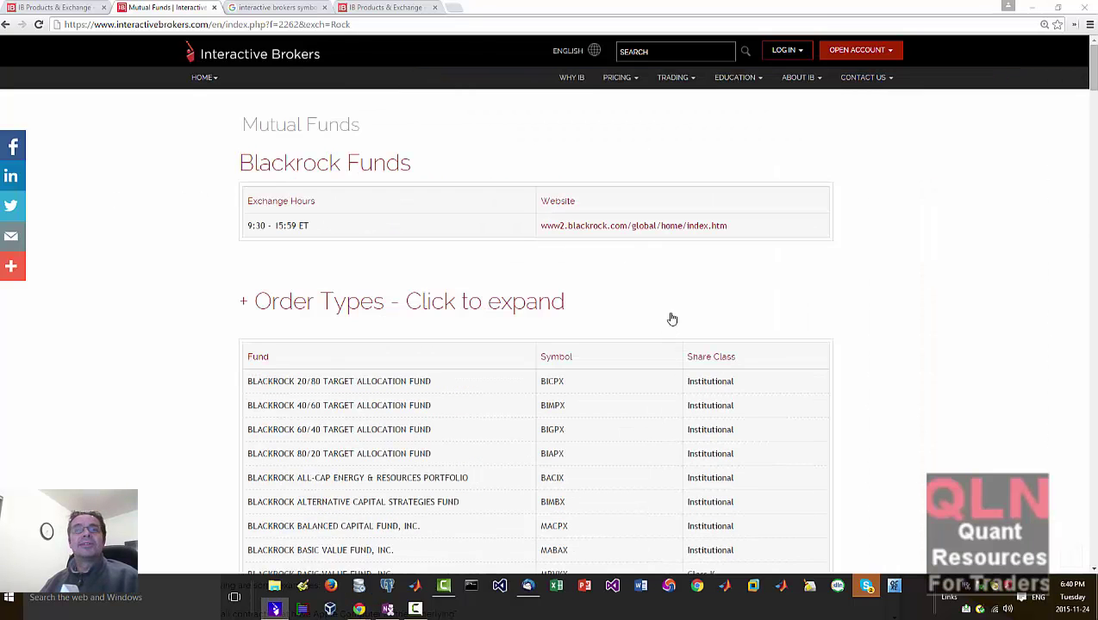
left_click(7, 24)
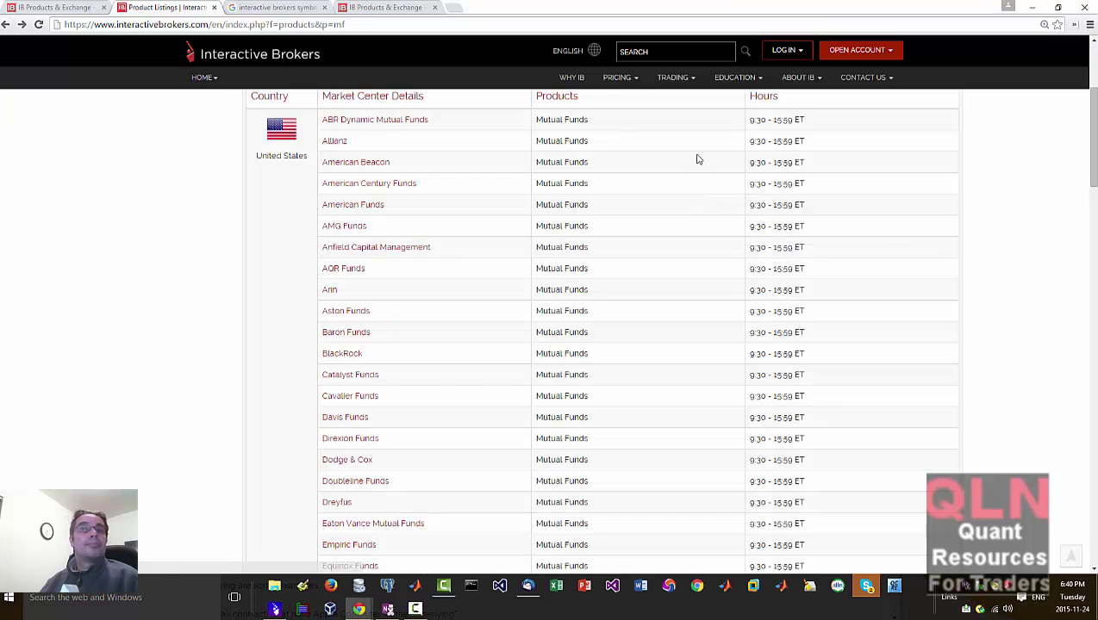
scroll(698, 198, "up", 2)
scroll(703, 215, "up", 1)
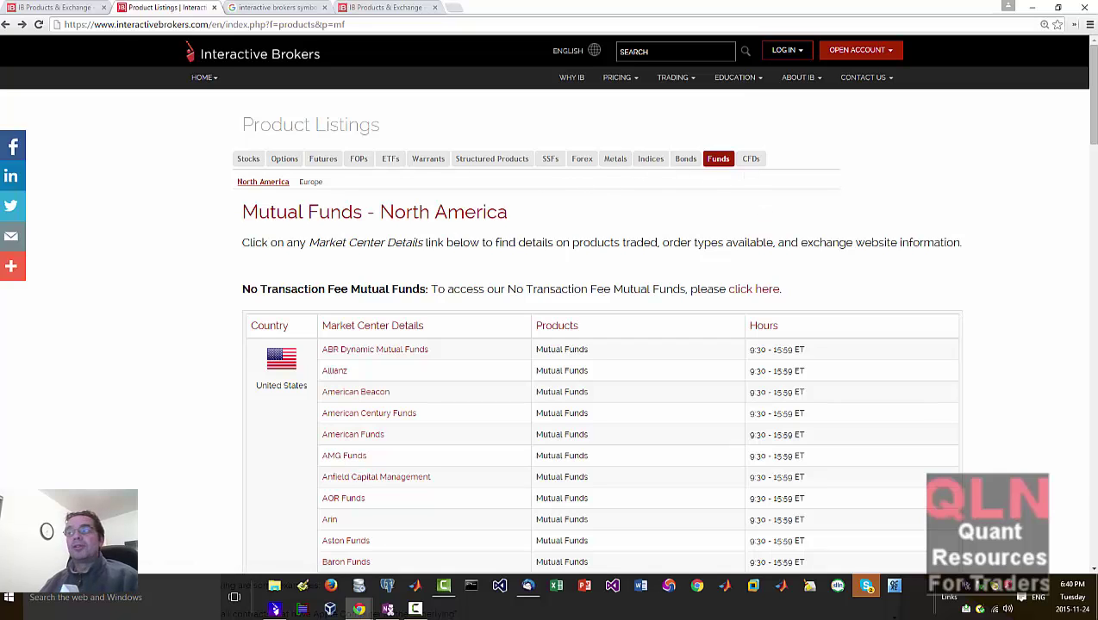
left_click(274, 610)
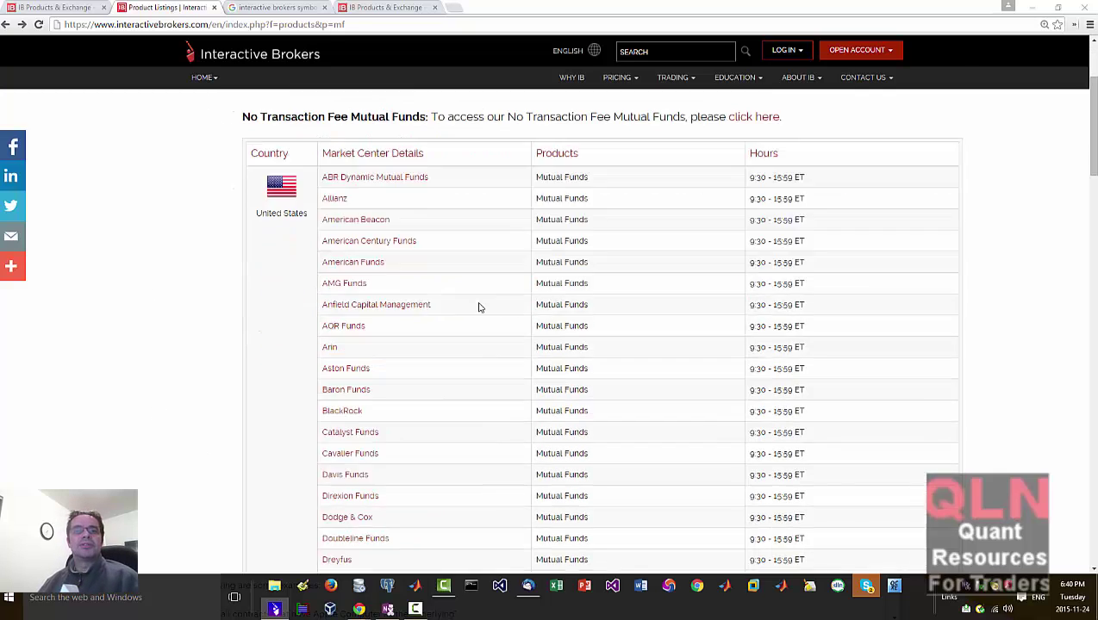
scroll(483, 323, "down", 7)
scroll(480, 333, "up", 10)
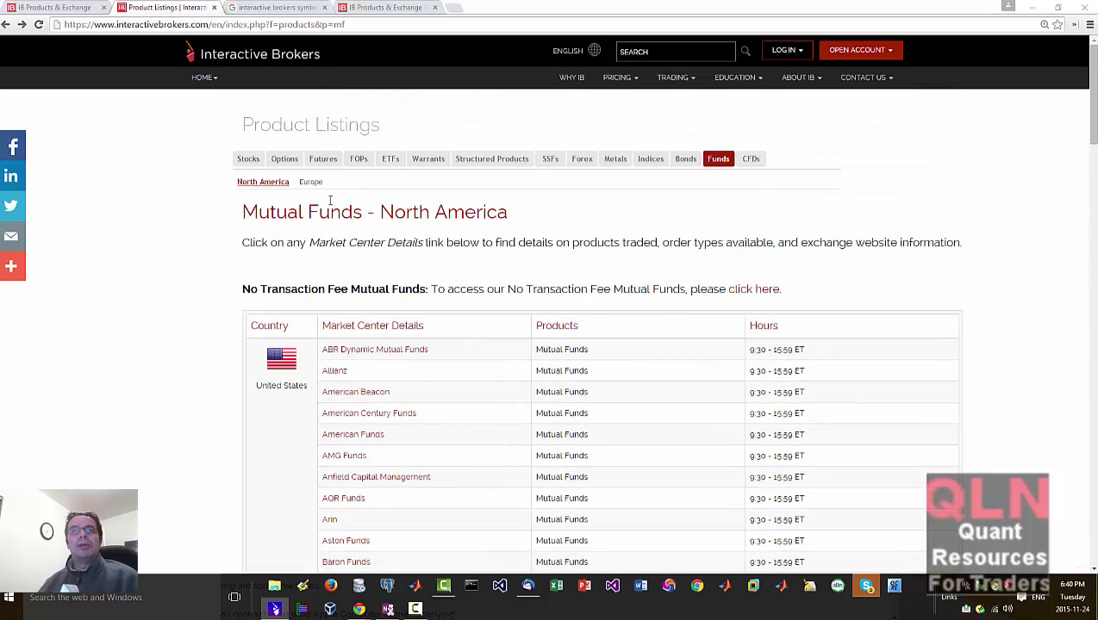